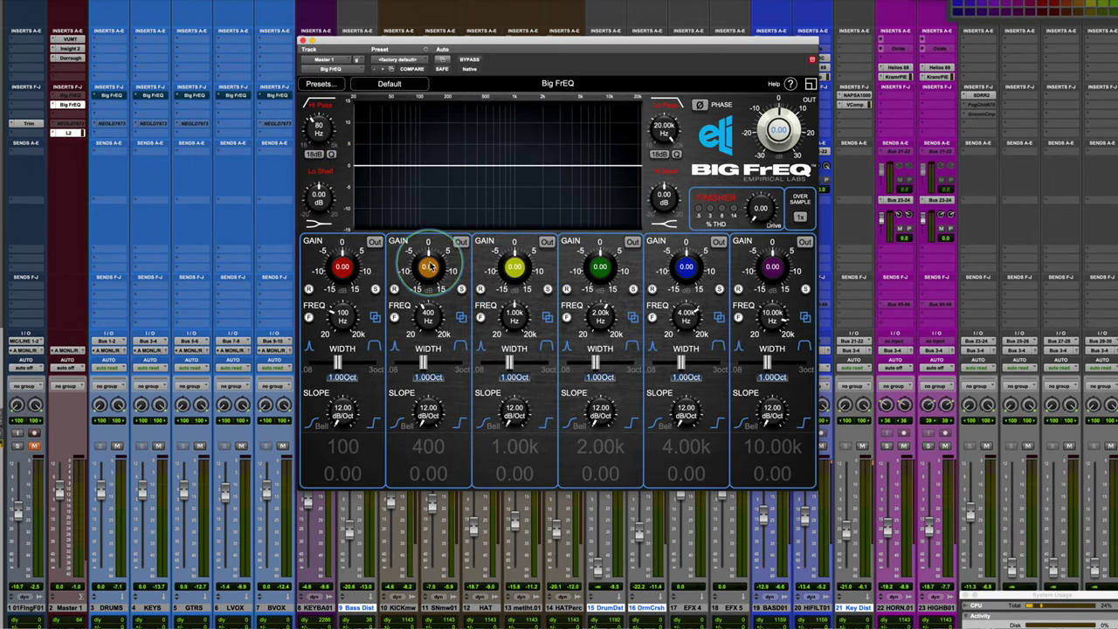
left_click_drag(429, 262, 436, 249)
left_click(460, 242)
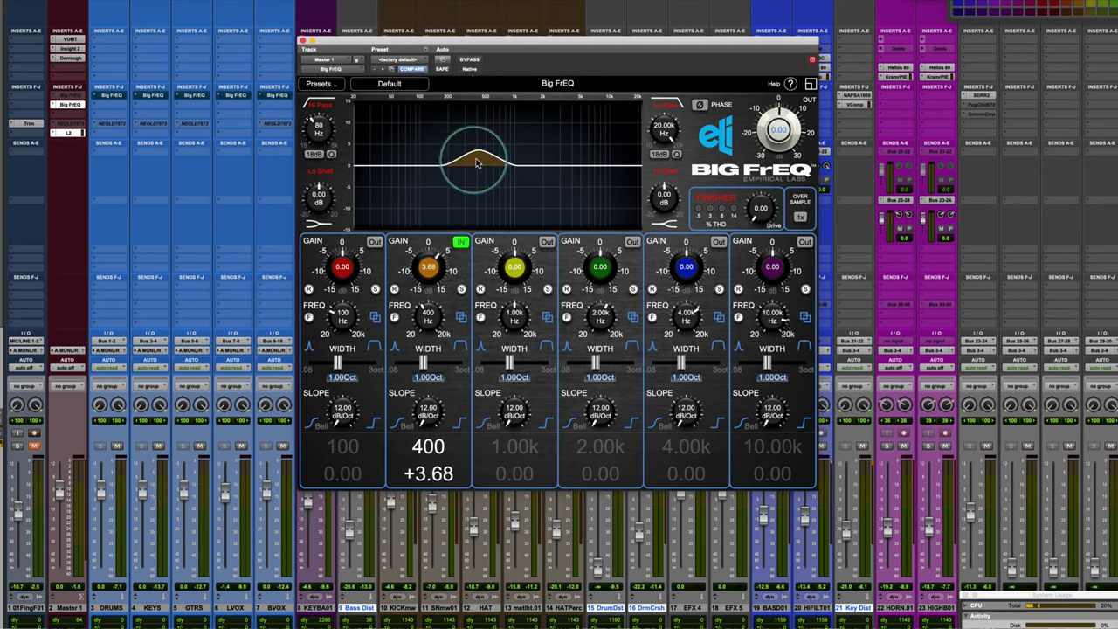
left_click(440, 267, "alt")
left_click(460, 242)
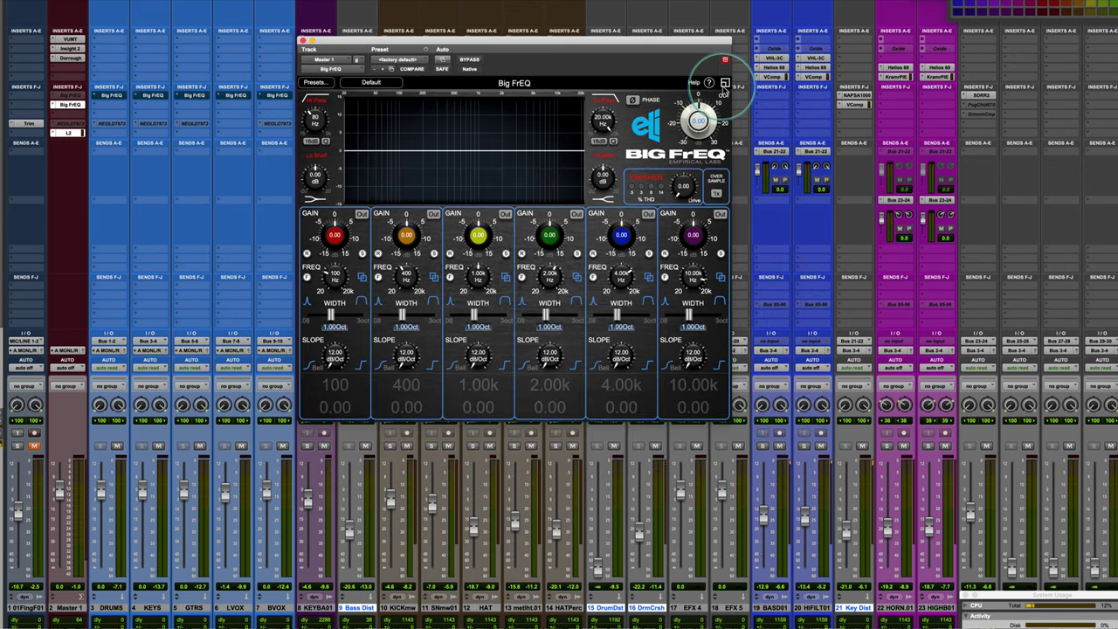
left_click(724, 82)
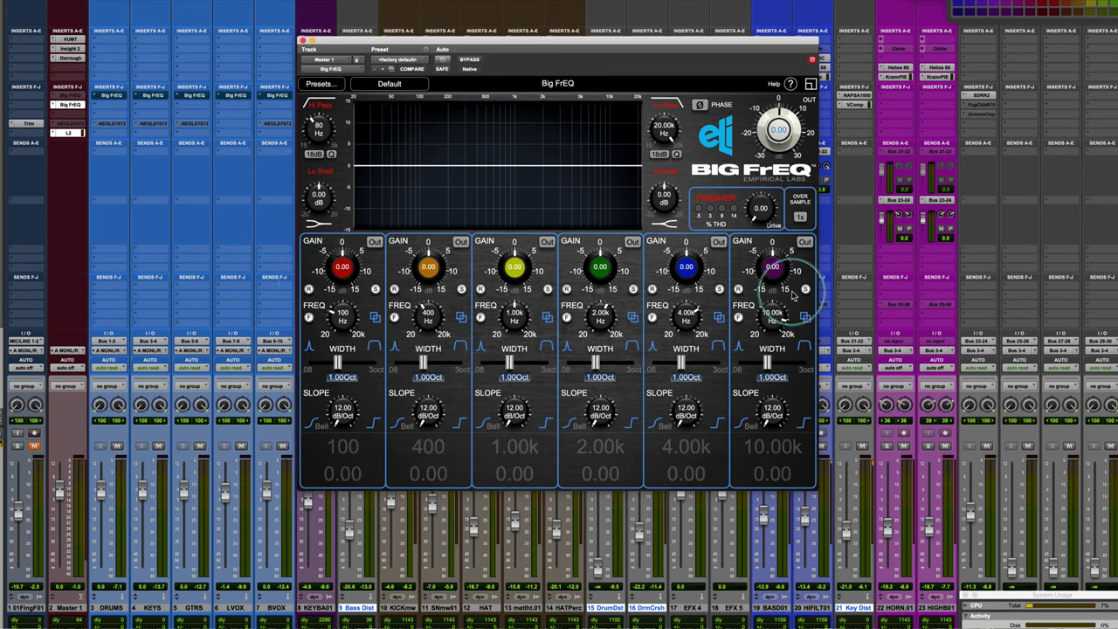
left_click(373, 243)
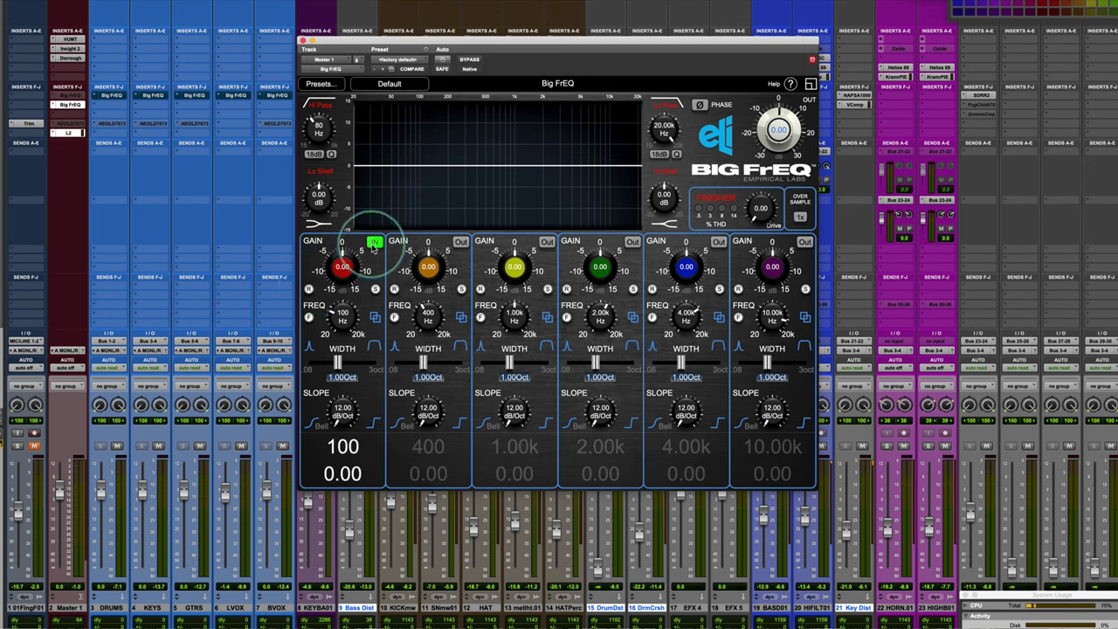
left_click(373, 243)
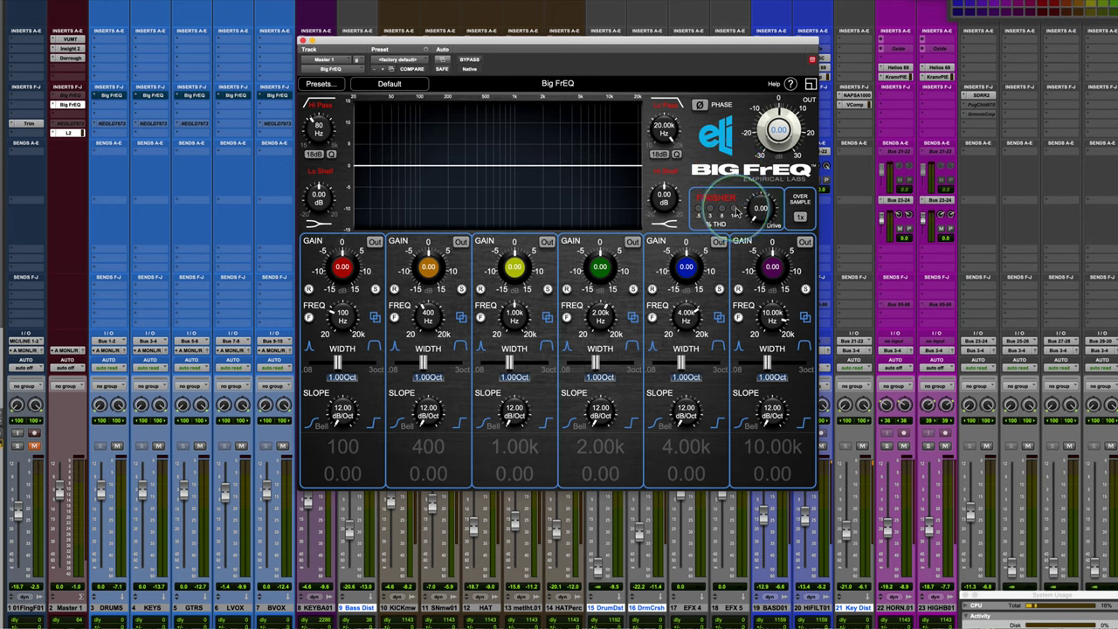
left_click(800, 217)
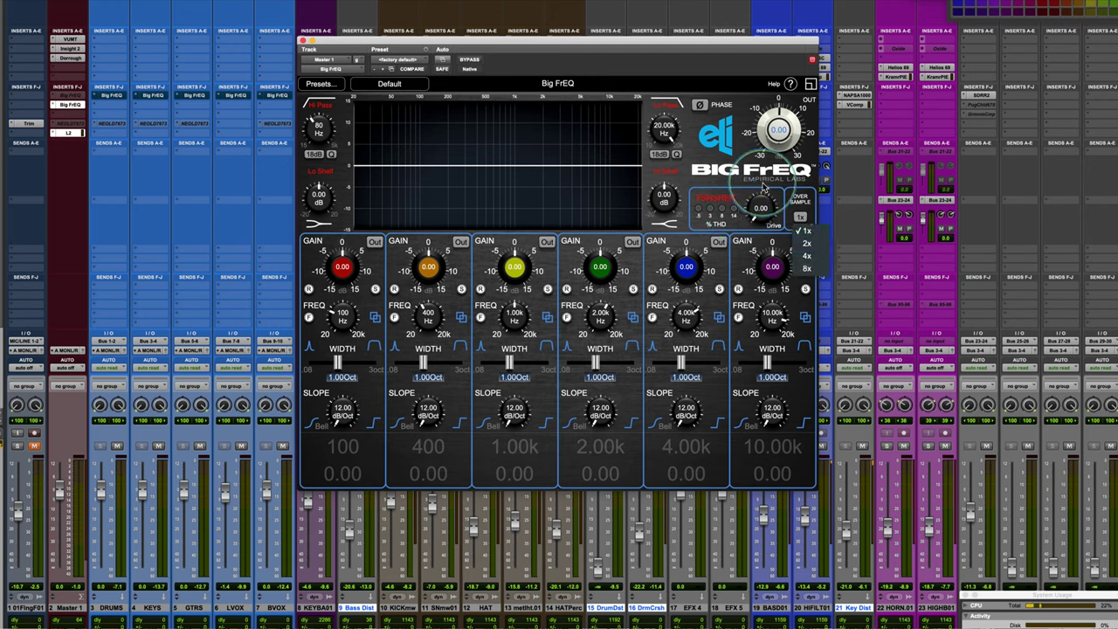
left_click(804, 230)
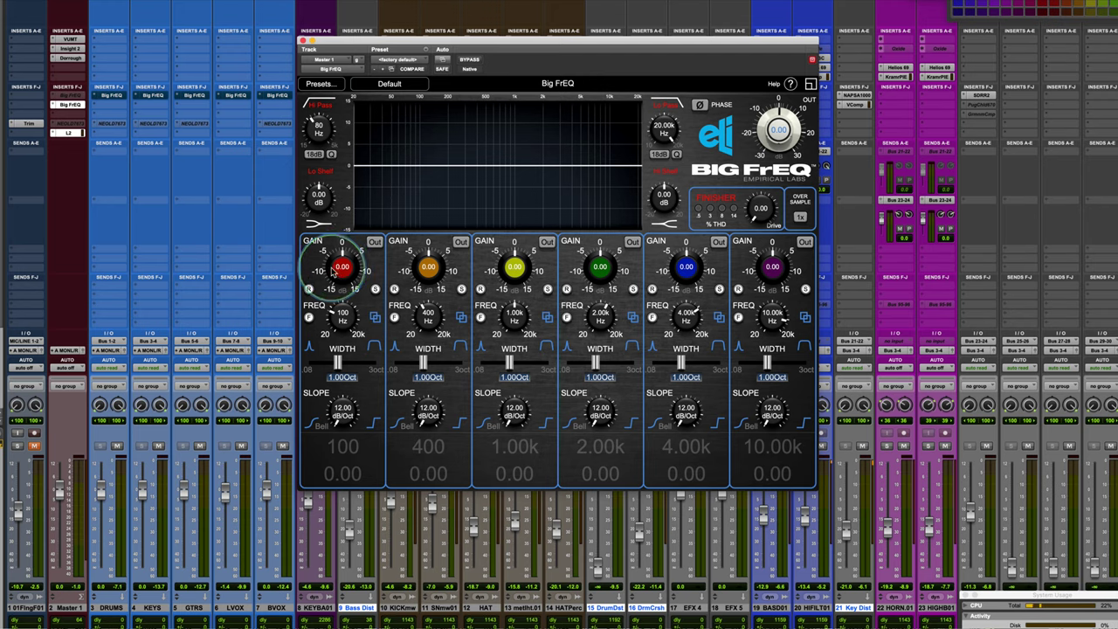
- Boost band 1 to +5.71 dB, switch it in, and try its range and solo buttons
left_click_drag(337, 279, 369, 242)
left_click(374, 241)
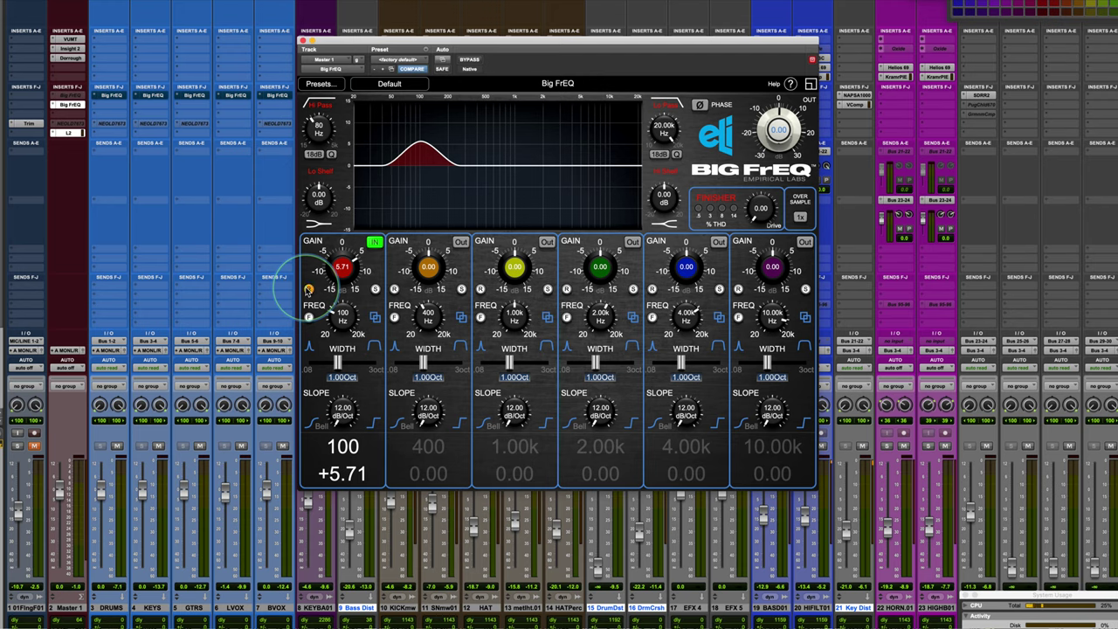
left_click(308, 289)
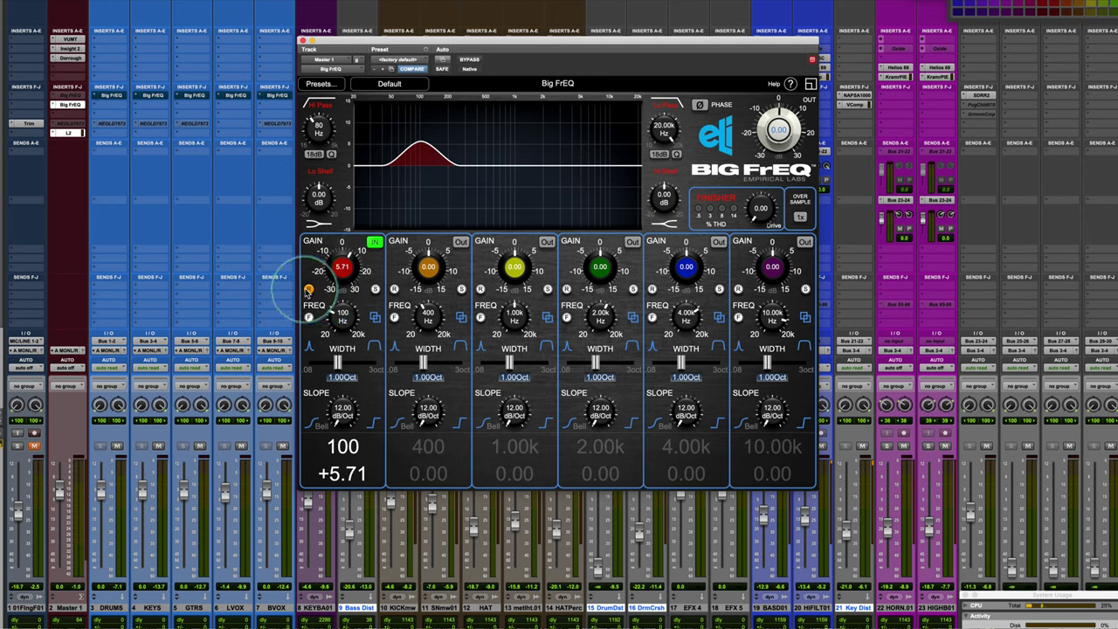
left_click(309, 289)
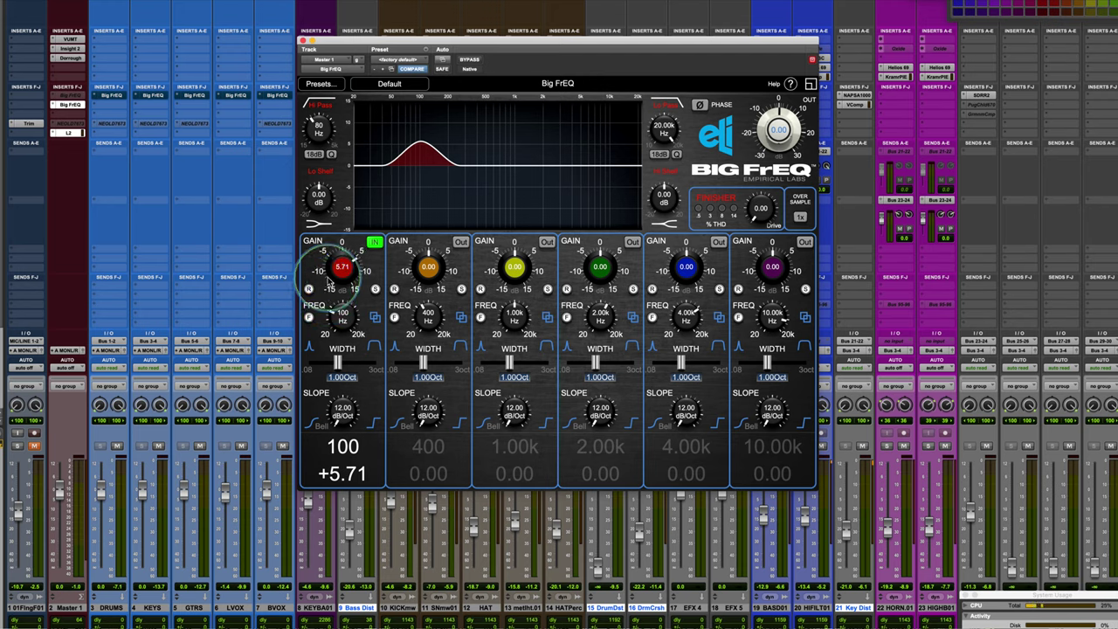
left_click(375, 290)
left_click(375, 290)
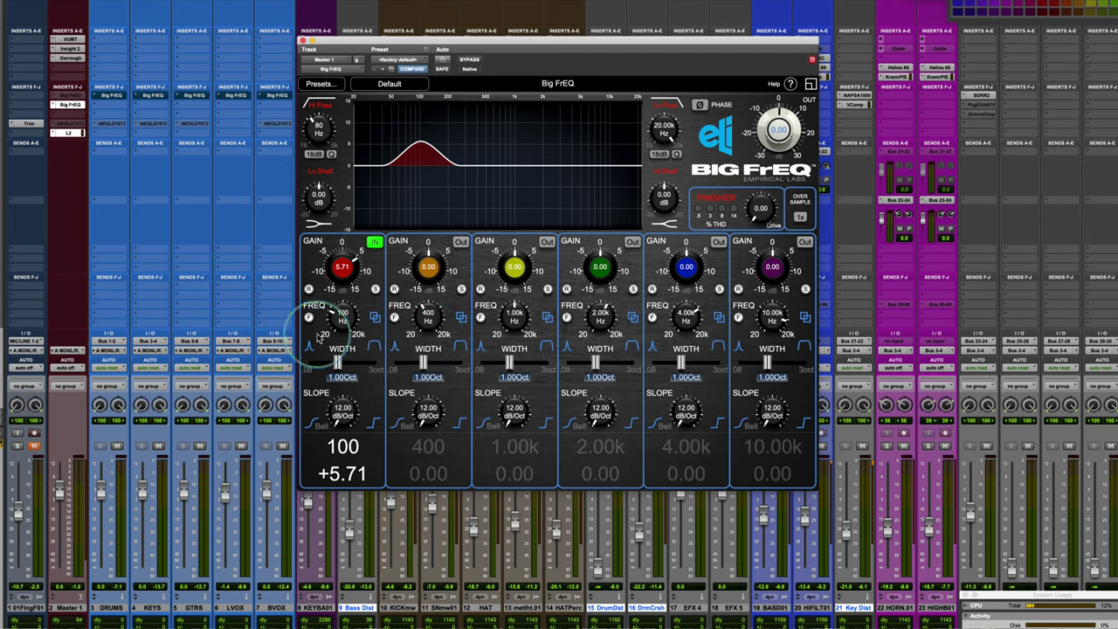
- Sweep band 1's frequency to 299 Hz using fine frequency adjustment
left_click_drag(336, 334, 334, 306)
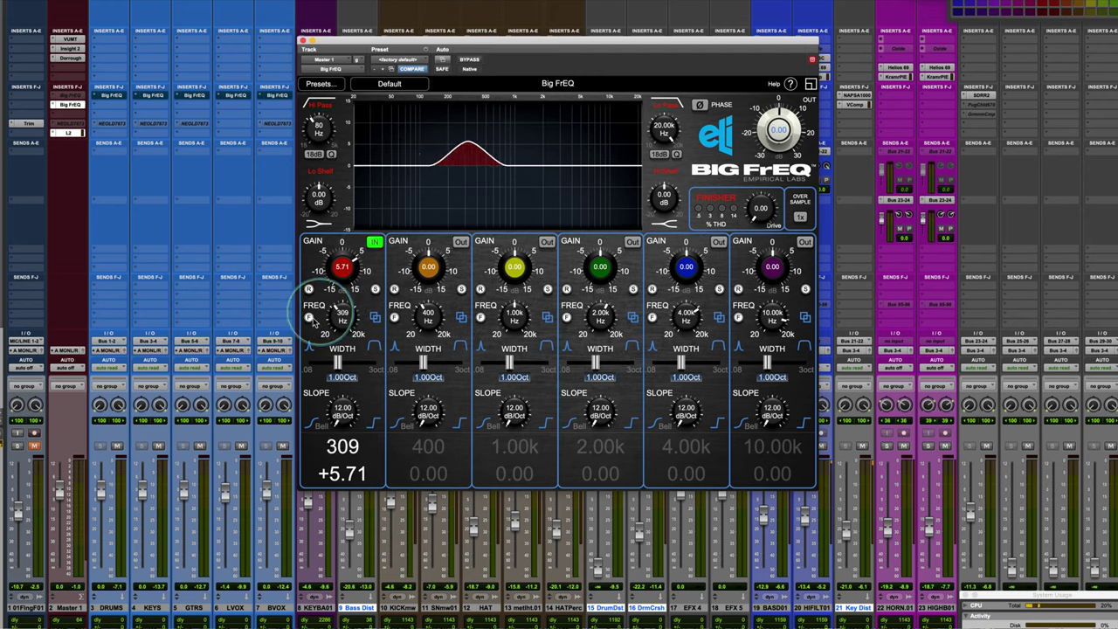
left_click(310, 317)
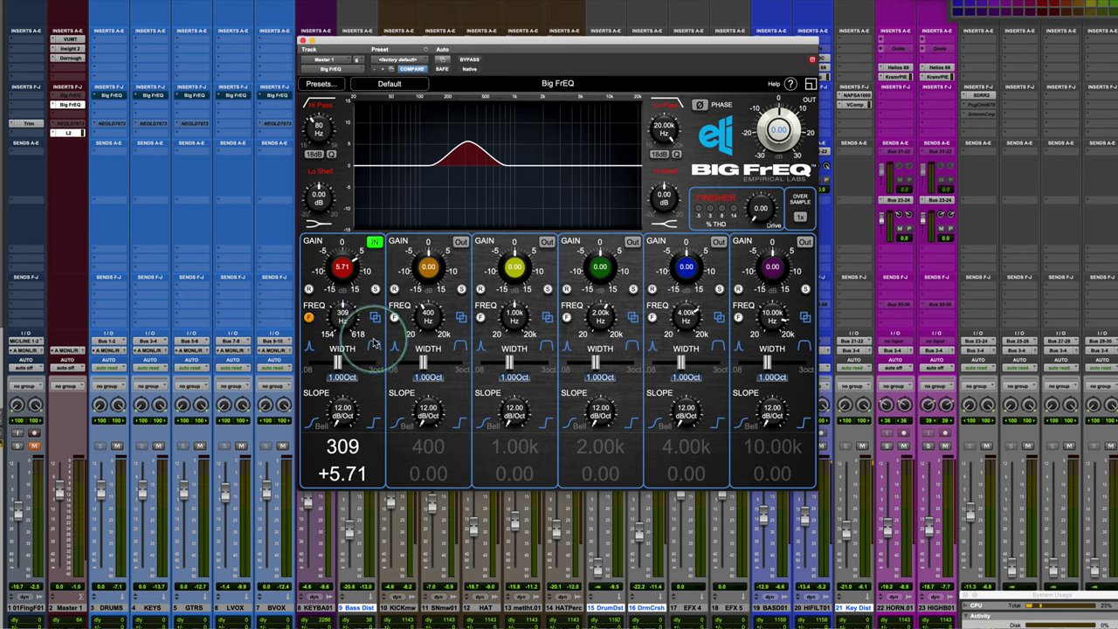
scroll(337, 313, "down", 3)
scroll(347, 321, "up", 5)
scroll(346, 321, "down", 3)
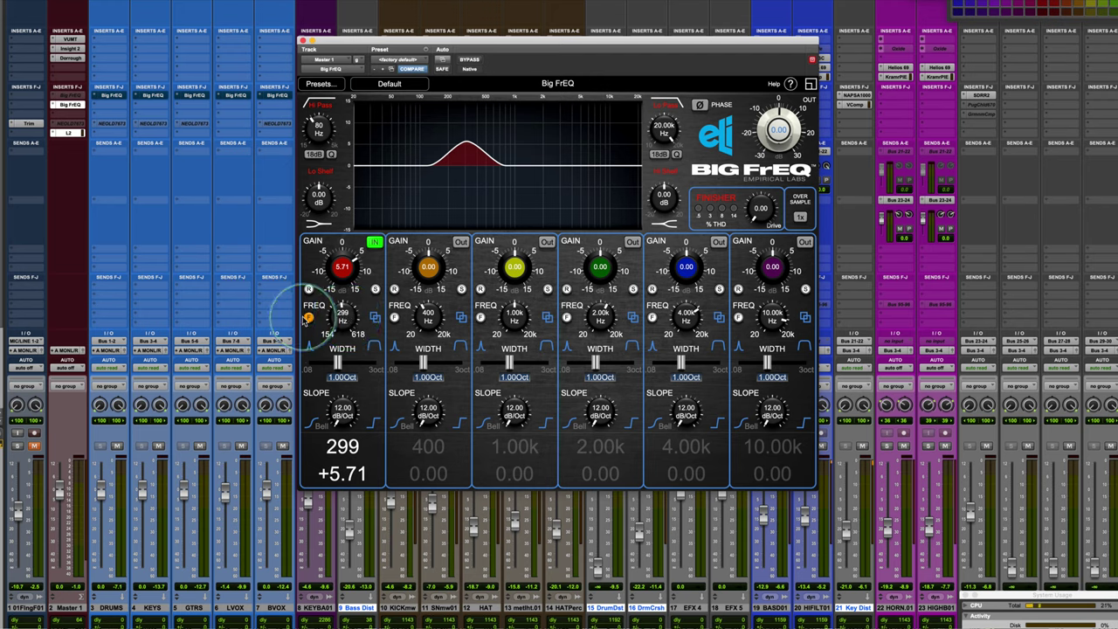
left_click(306, 318)
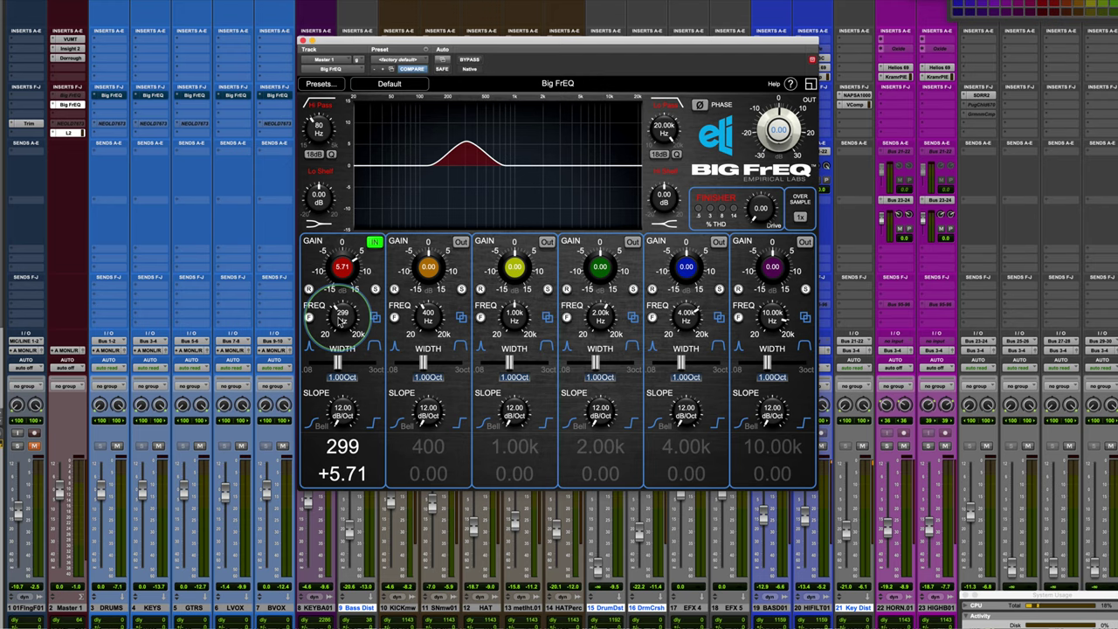
- Widen band 1's WIDTH slider to 3.00 Oct around 299 Hz
left_click_drag(349, 370, 381, 363)
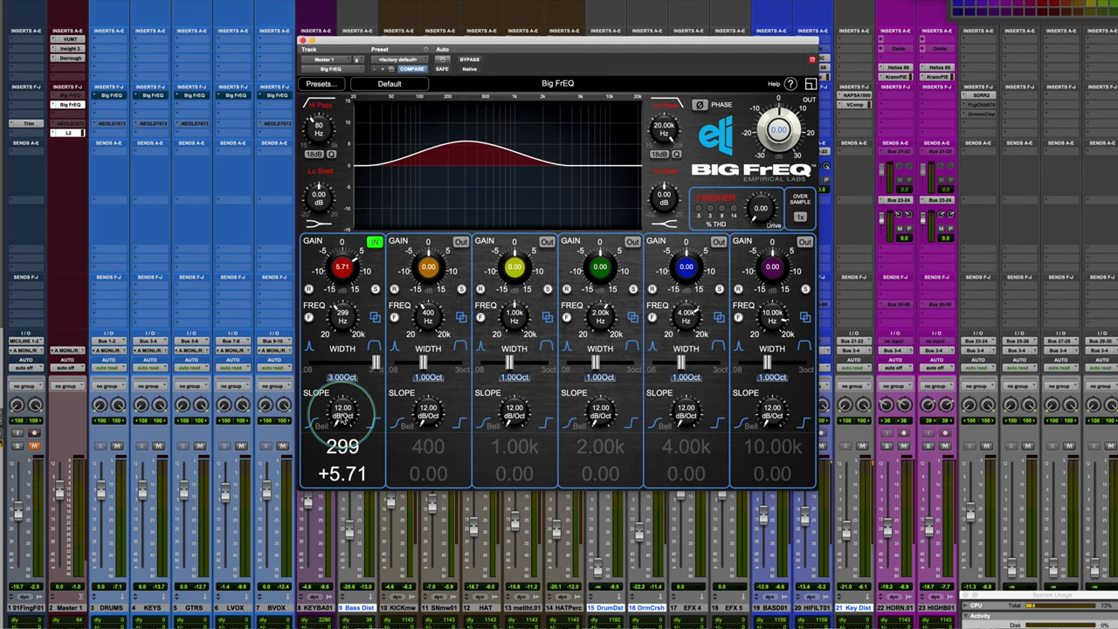
- Set band 1's width to 1.41 Oct and its slope to 32.61 dB/Oct
left_click_drag(342, 417, 378, 325)
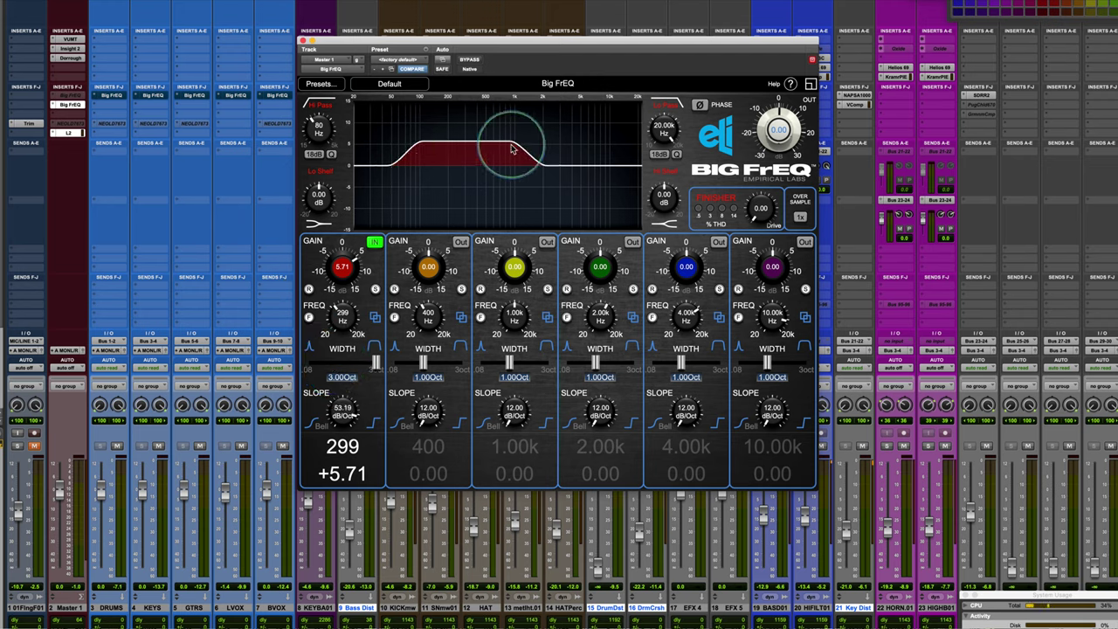
left_click_drag(334, 411, 349, 537)
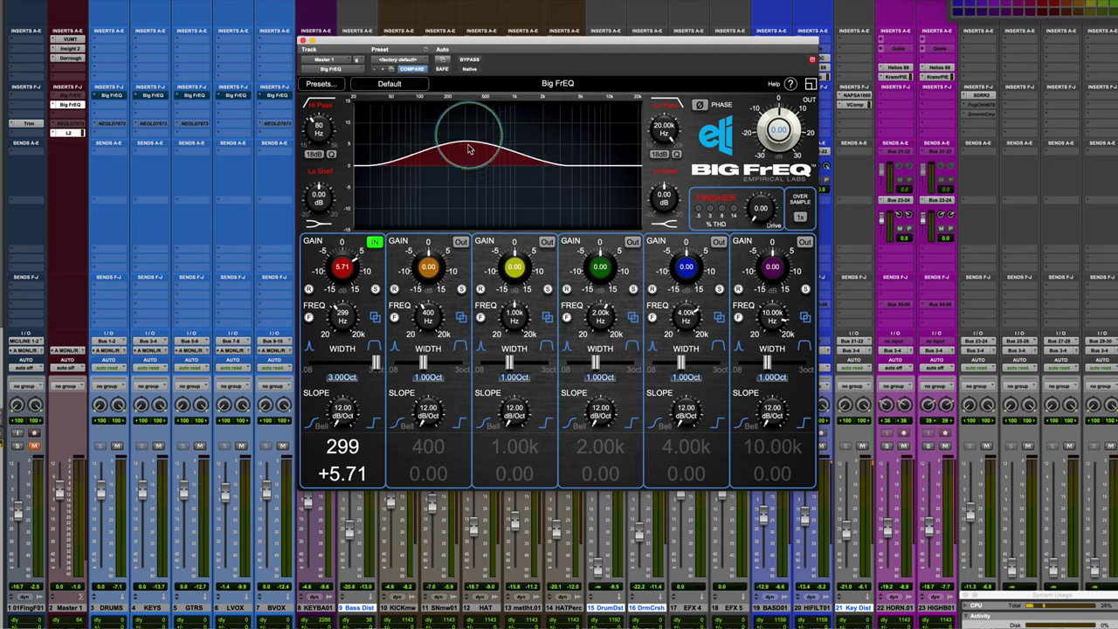
left_click_drag(374, 362, 347, 363)
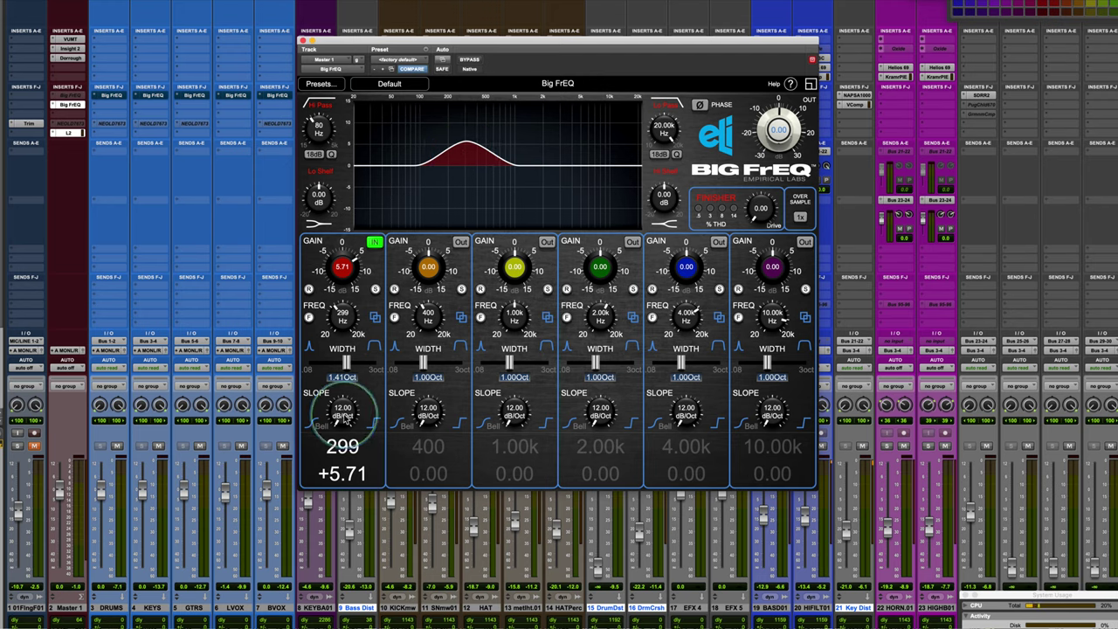
left_click_drag(346, 417, 344, 265)
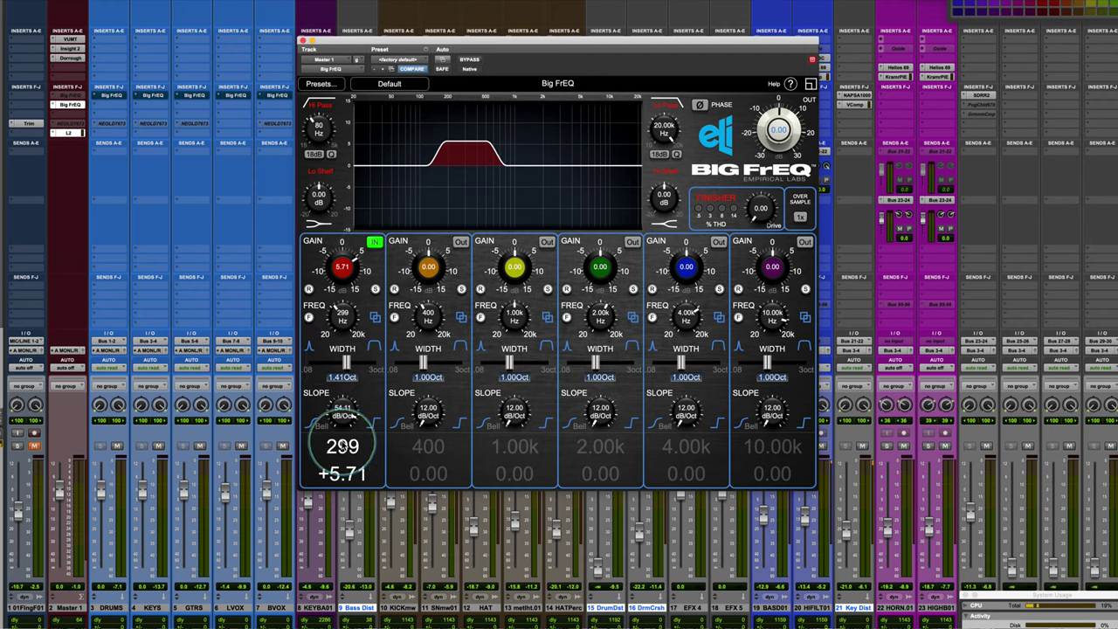
left_click_drag(342, 446, 336, 474)
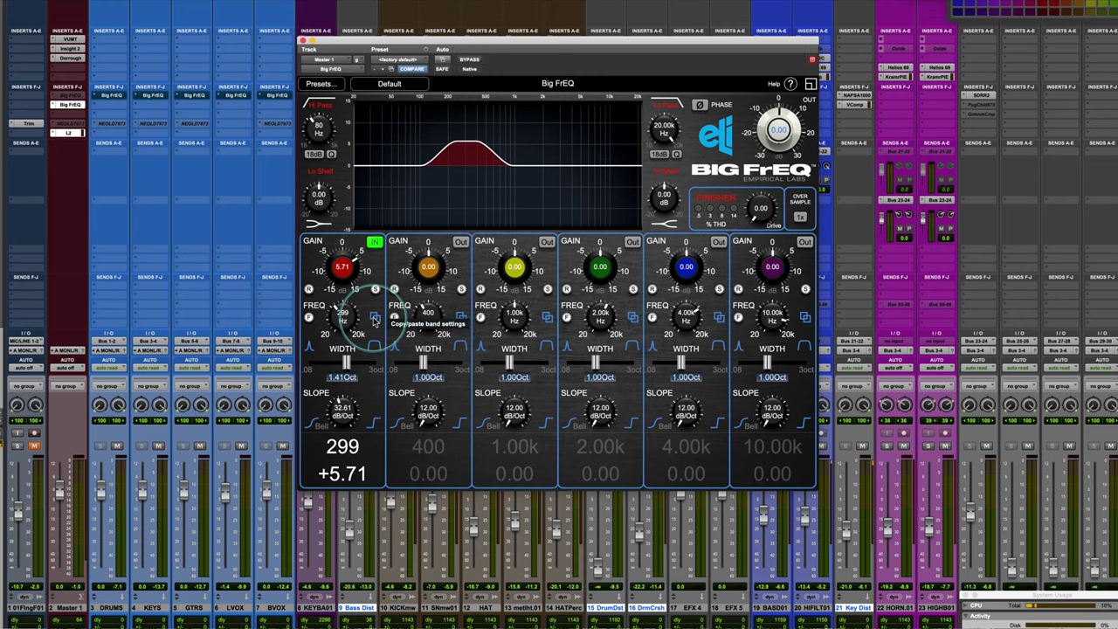
- Copy band 1's settings into band 2, switching band 2 in and band 1 out
left_click(374, 319)
left_click(392, 332)
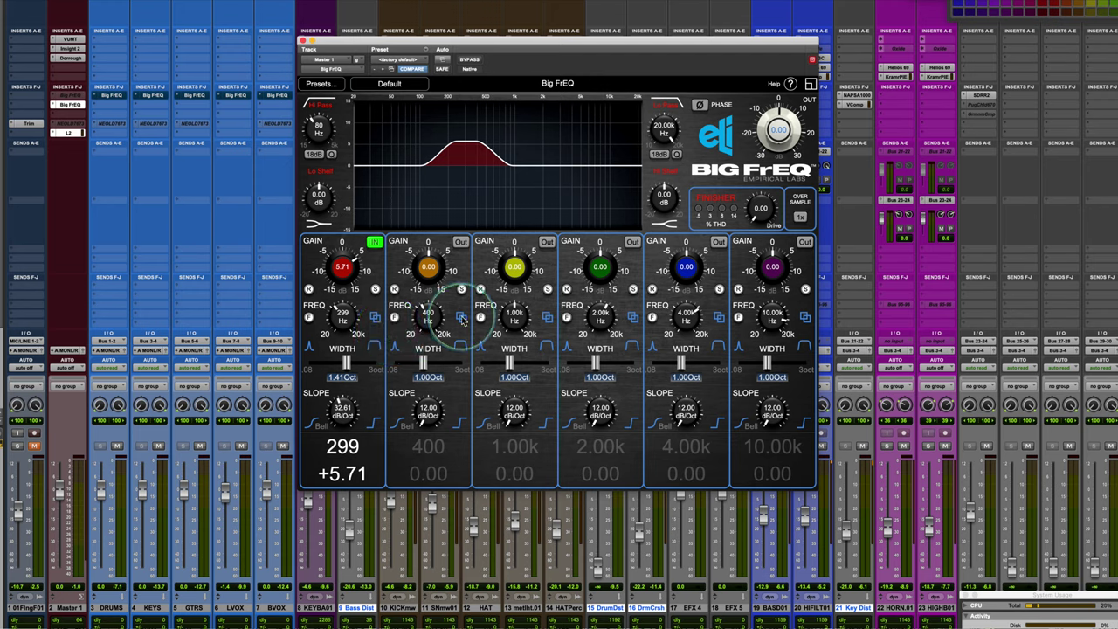
left_click(374, 244)
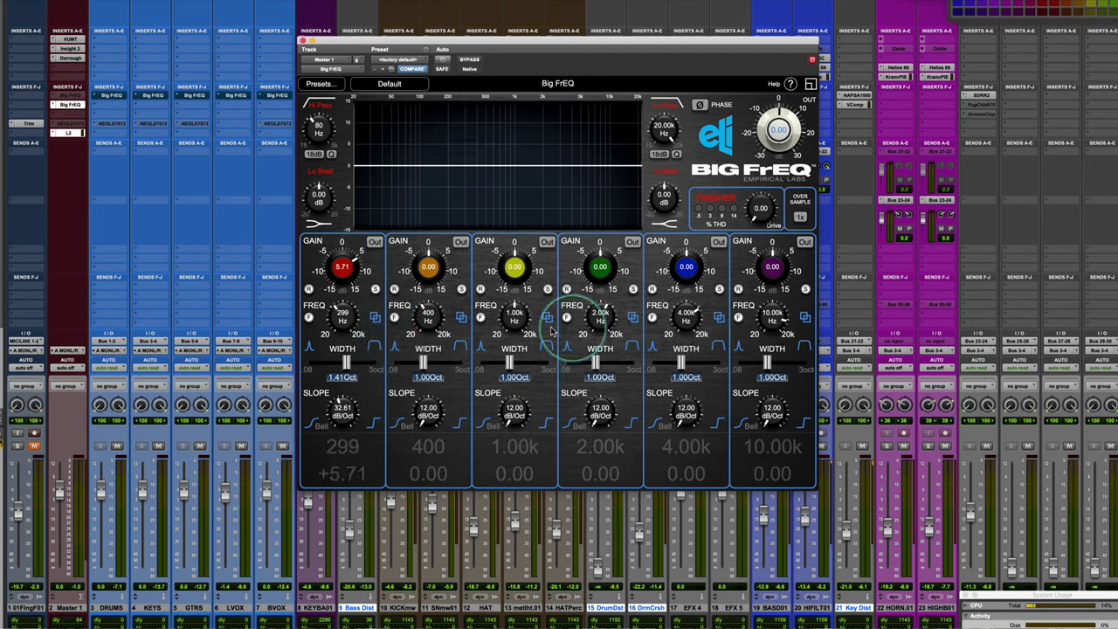
left_click(462, 320)
left_click(464, 332)
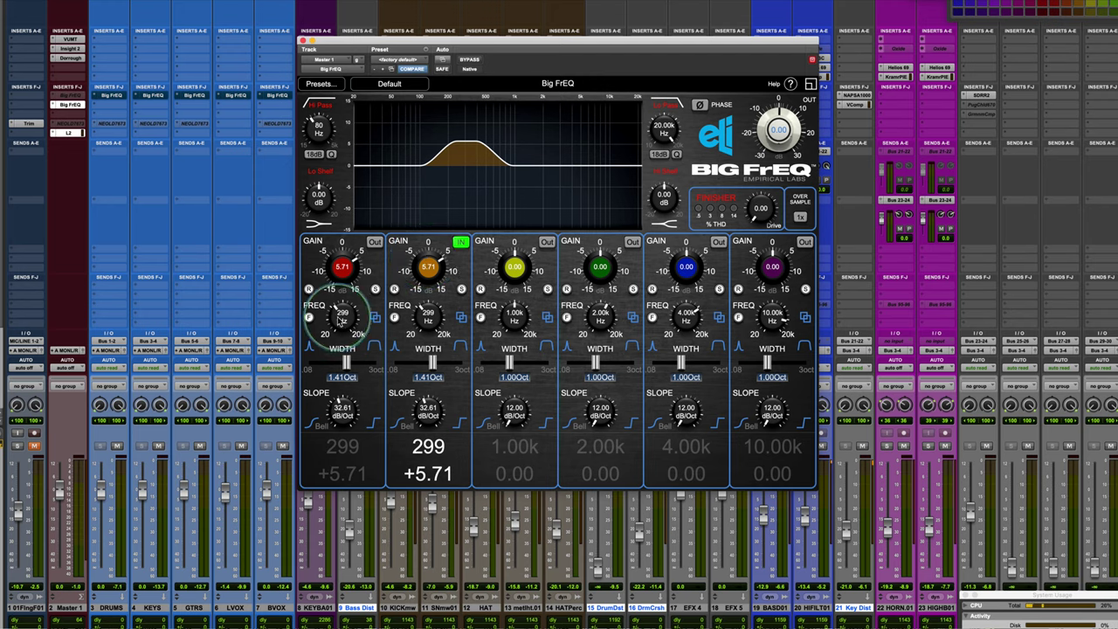
- Set band 1 to 58 Hz with +4.60 dB gain and switch it back in
left_click_drag(341, 317, 341, 345)
left_click_drag(346, 275, 347, 289)
left_click(373, 241)
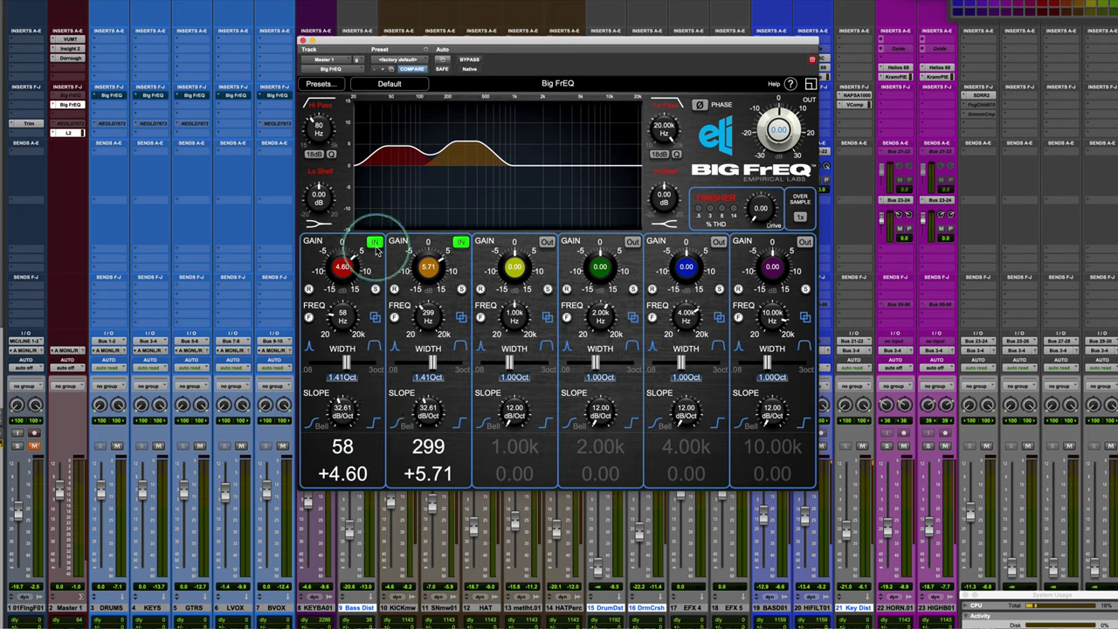
- Switch both bands out and reset their gains to 0.00 dB
left_click(461, 241)
left_click(373, 241)
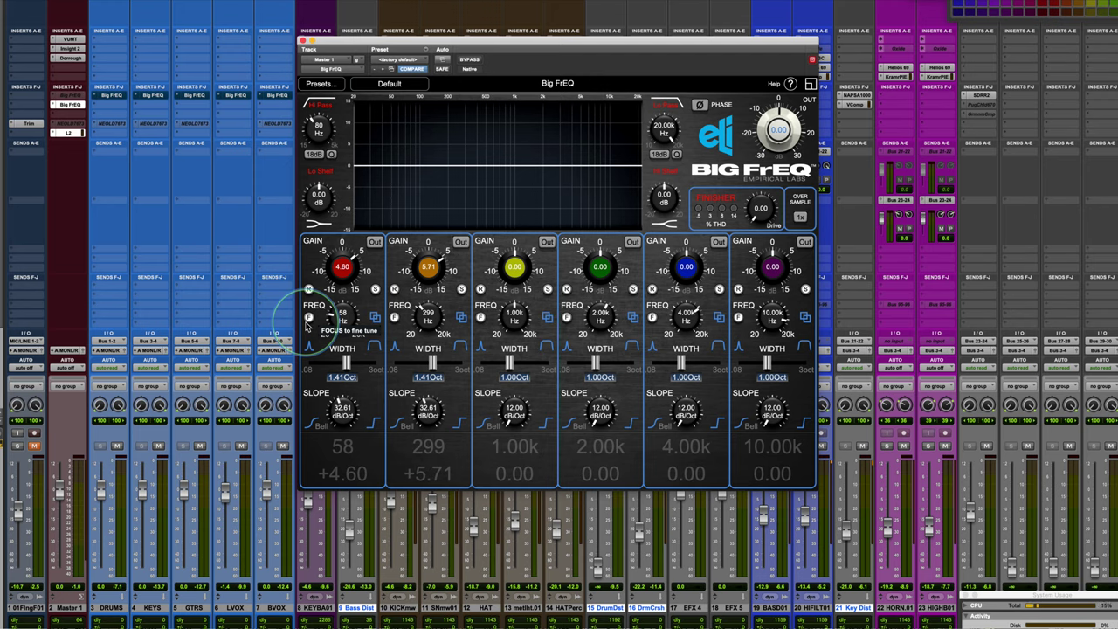
left_click(341, 271, "alt")
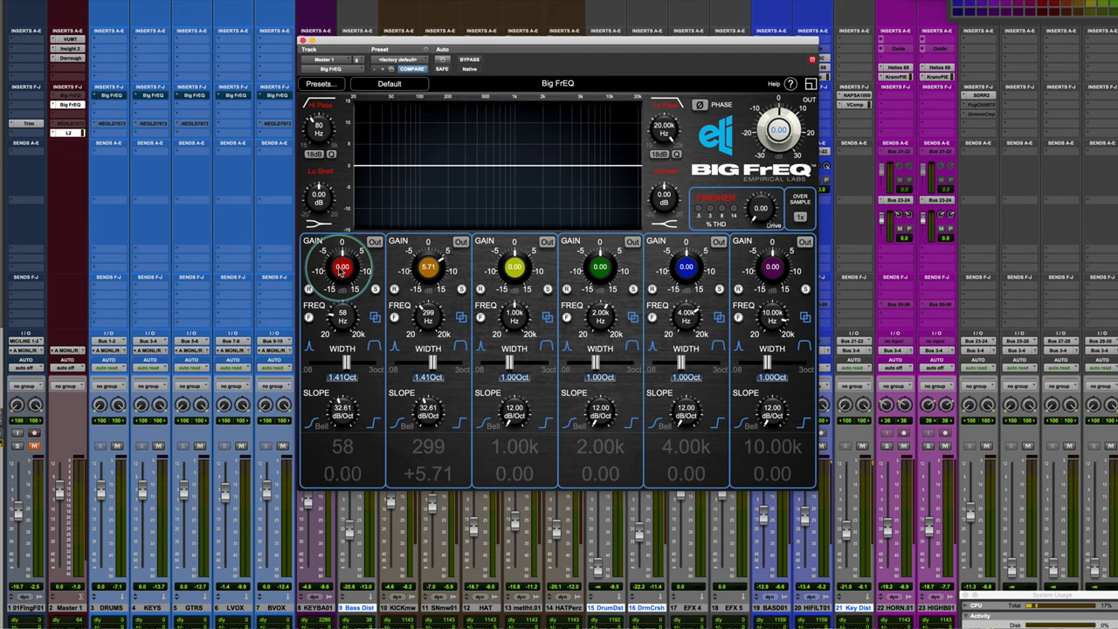
left_click(428, 268, "alt")
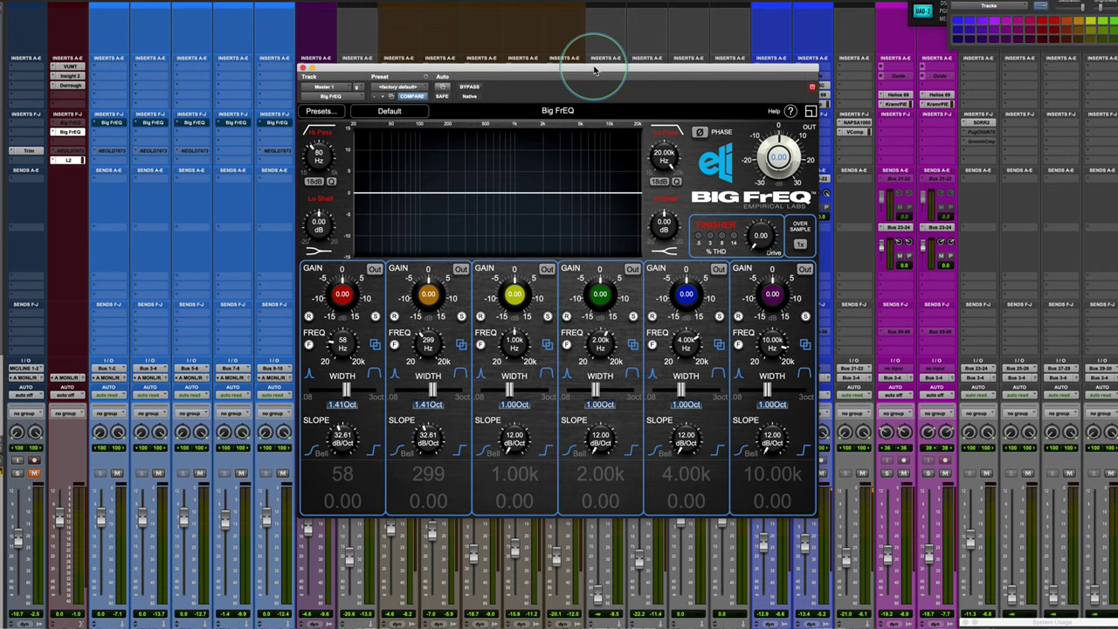
- Move the plugin window lower and mute the LVOX and BVOX tracks
left_click_drag(594, 70, 589, 107)
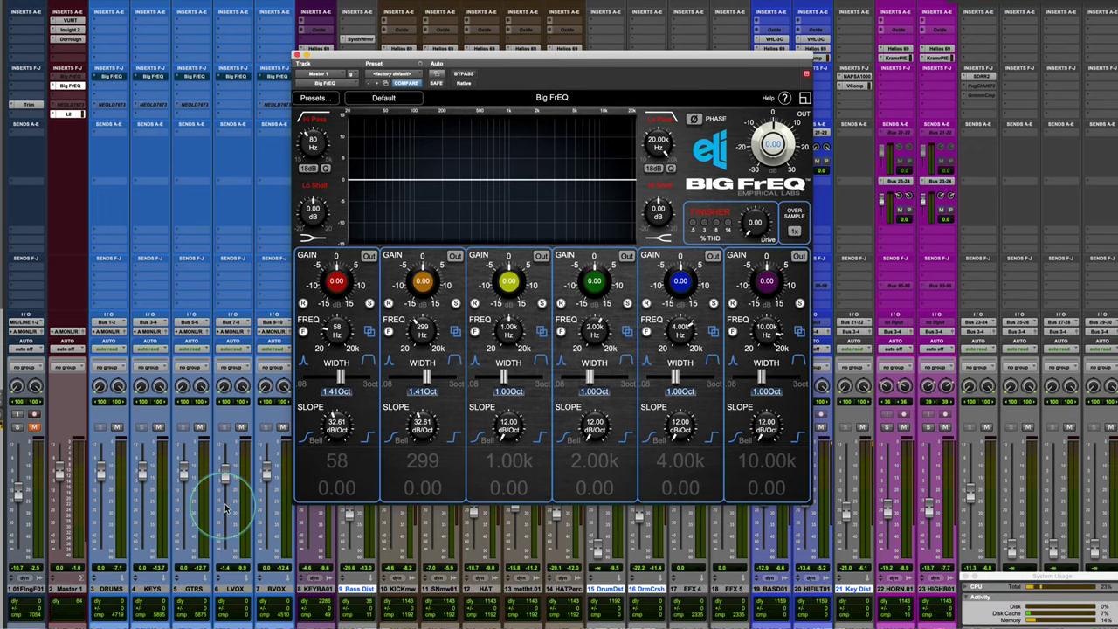
left_click(241, 427)
left_click(283, 427)
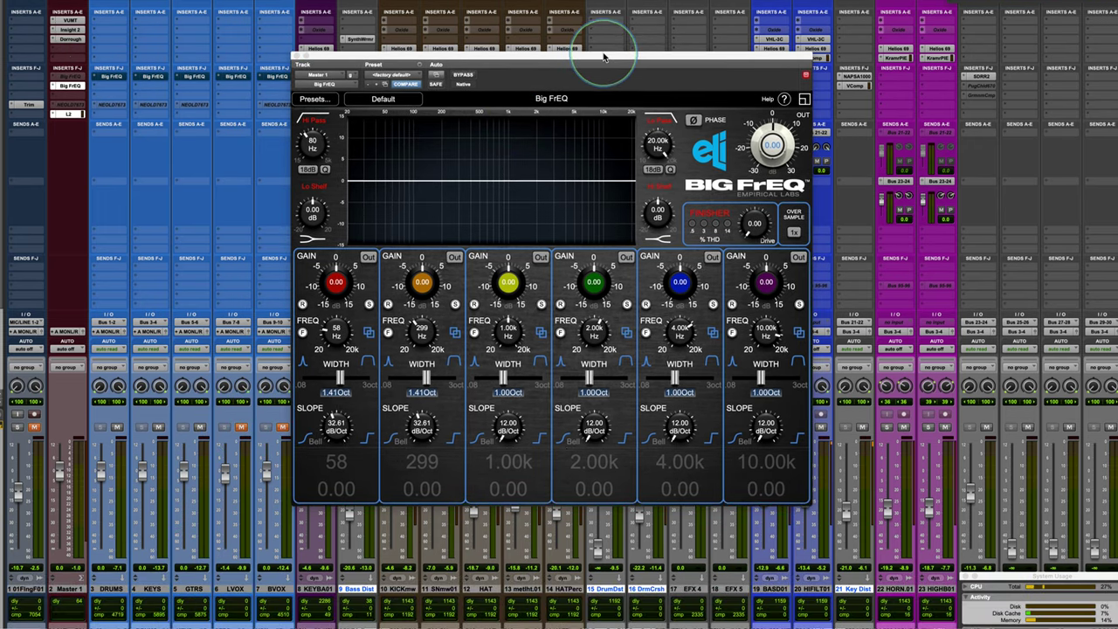
- Lower the high-pass frequency to 24 Hz and keep its 18 dB slope
left_click_drag(603, 57, 599, 77)
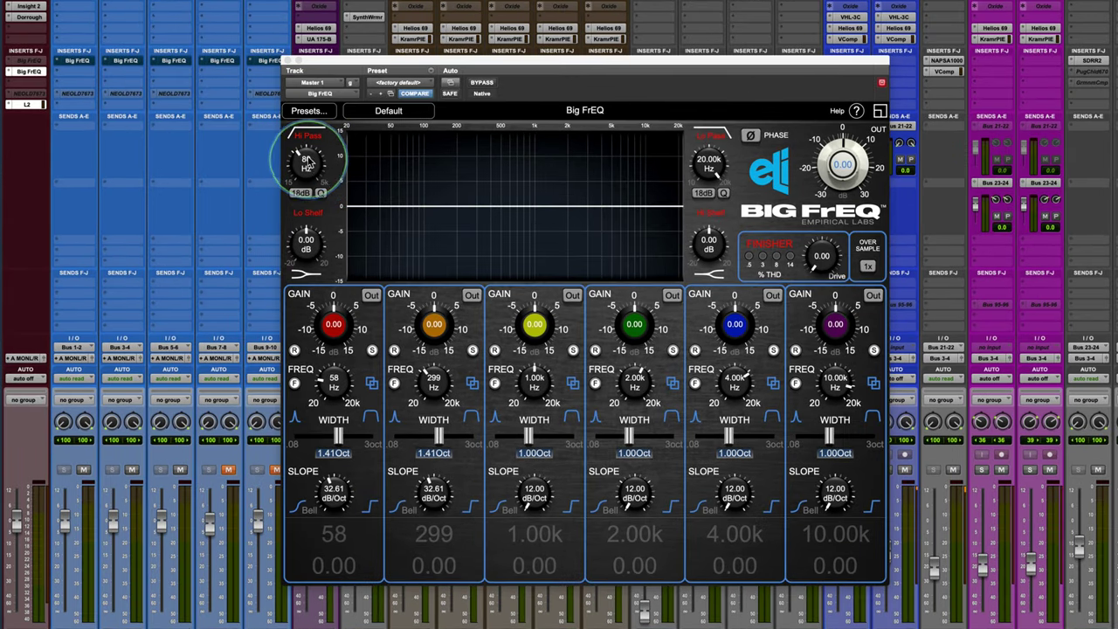
scroll(305, 167, "down", 10)
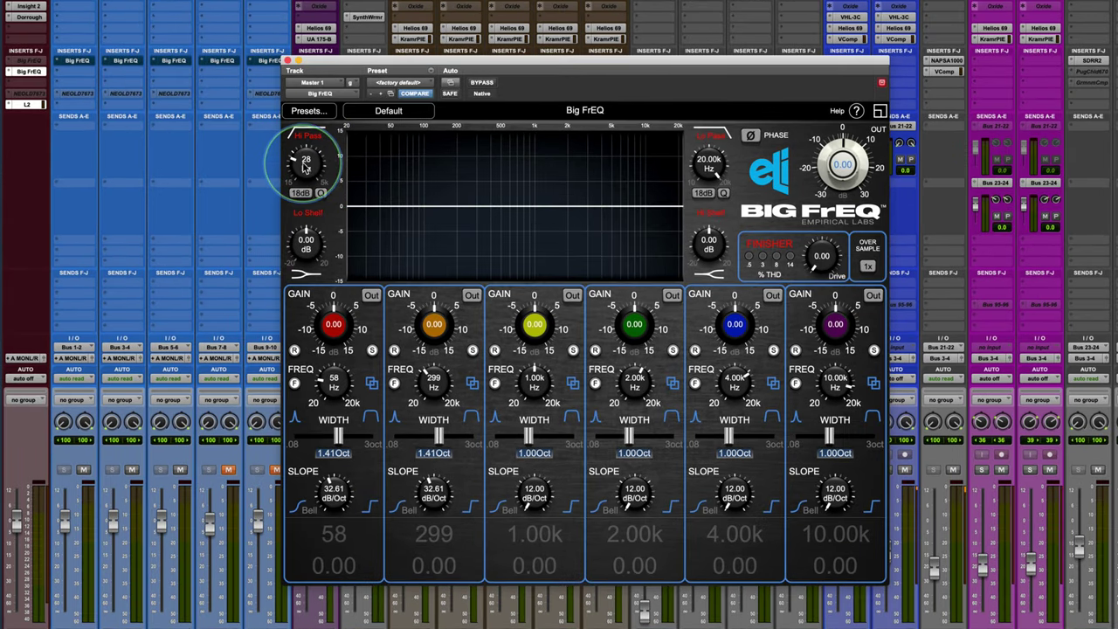
left_click(301, 192)
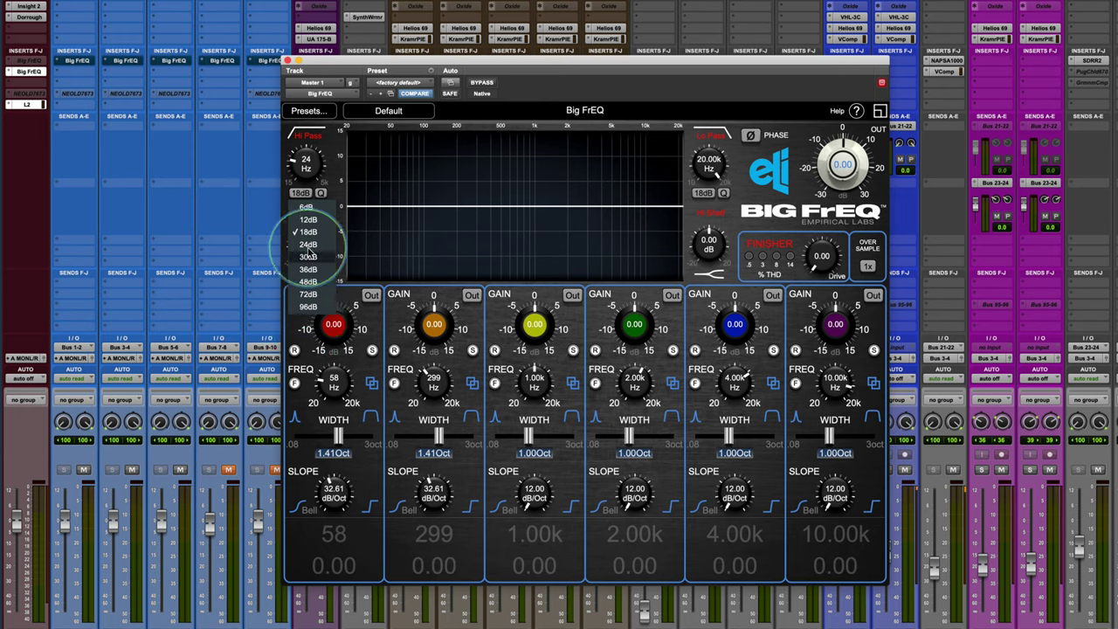
left_click(300, 192)
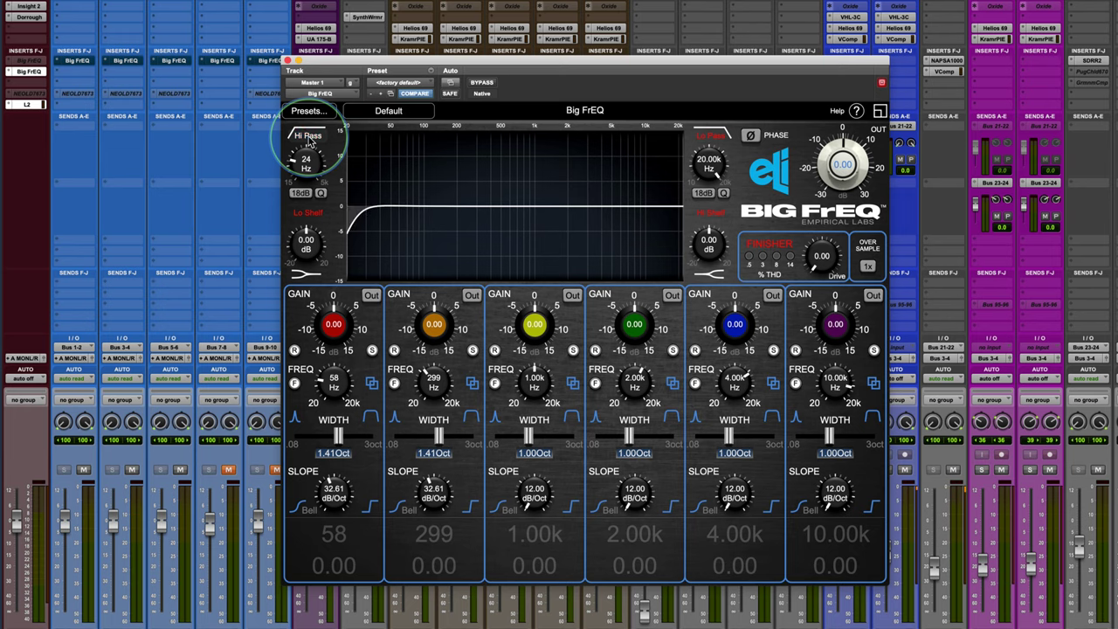
- Toggle the 24 Hz high-pass filter off and back on to compare
left_click(310, 138)
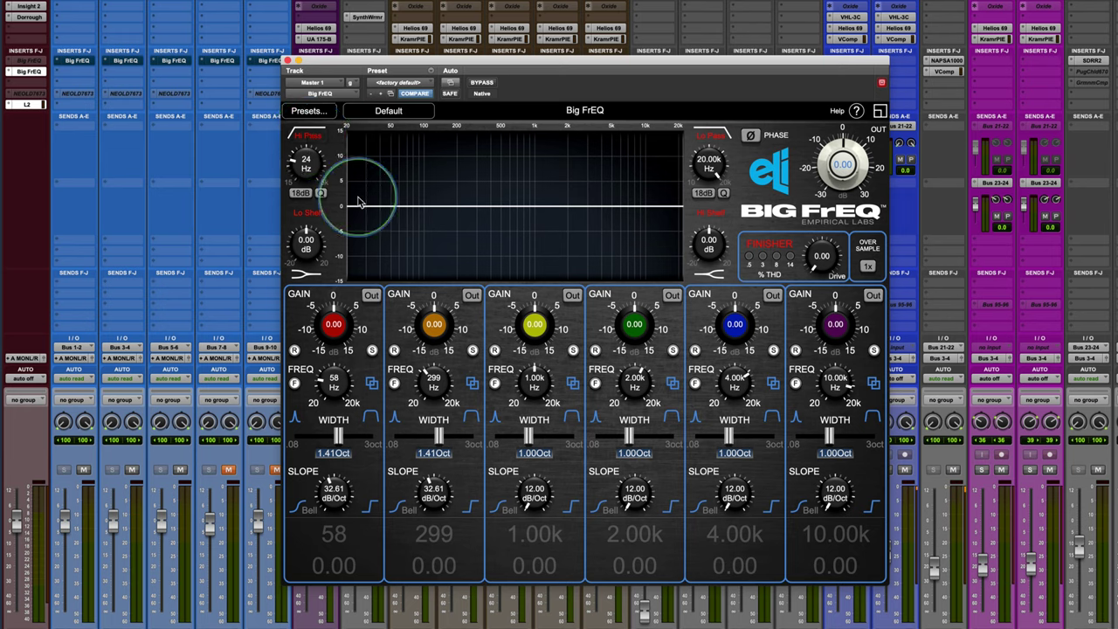
left_click(307, 137)
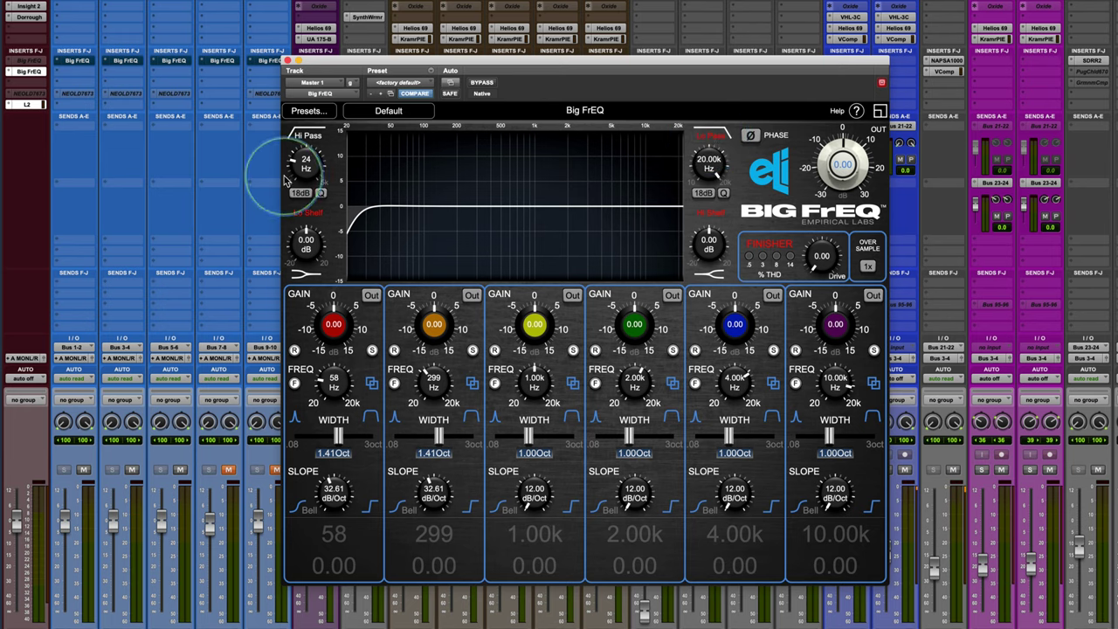
- Raise the high-pass cutoff to 40 Hz and set its Q to 1.52
left_click_drag(303, 169, 301, 157)
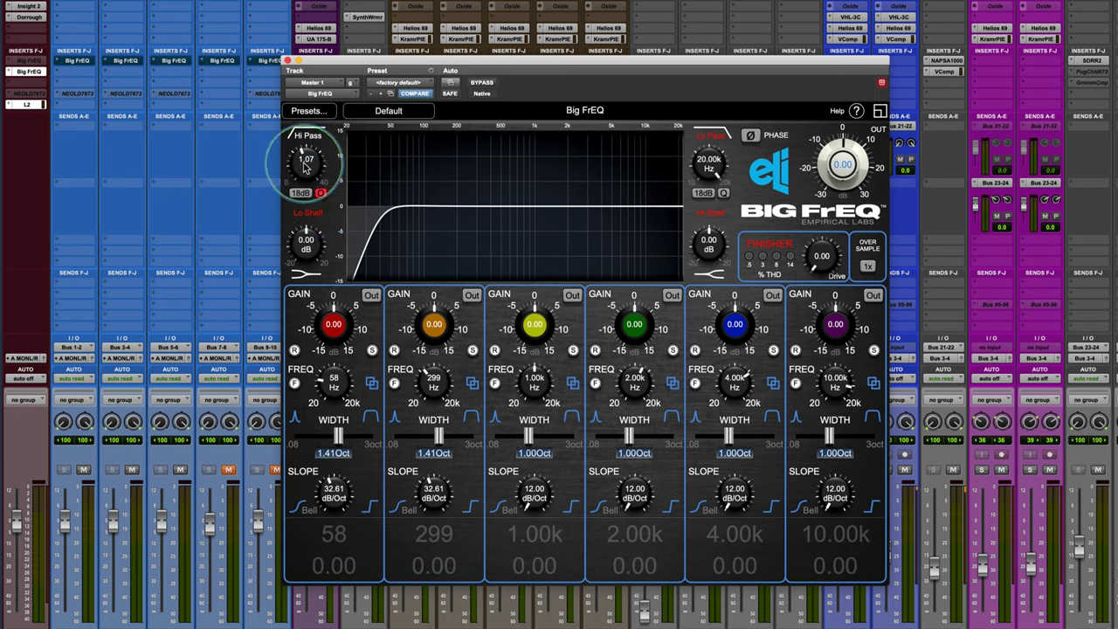
mouse_move(304, 169)
left_mouse_down()
mouse_move(305, 157)
mouse_move(301, 183)
left_mouse_up()
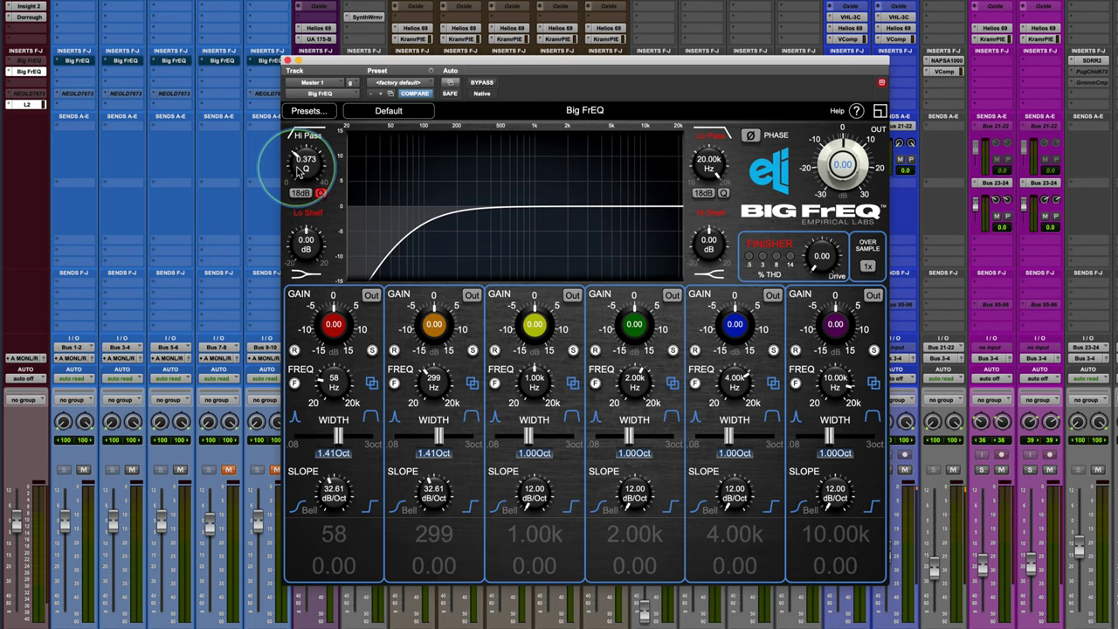
mouse_move(299, 168)
left_mouse_down()
mouse_move(299, 148)
mouse_move(304, 160)
left_mouse_up()
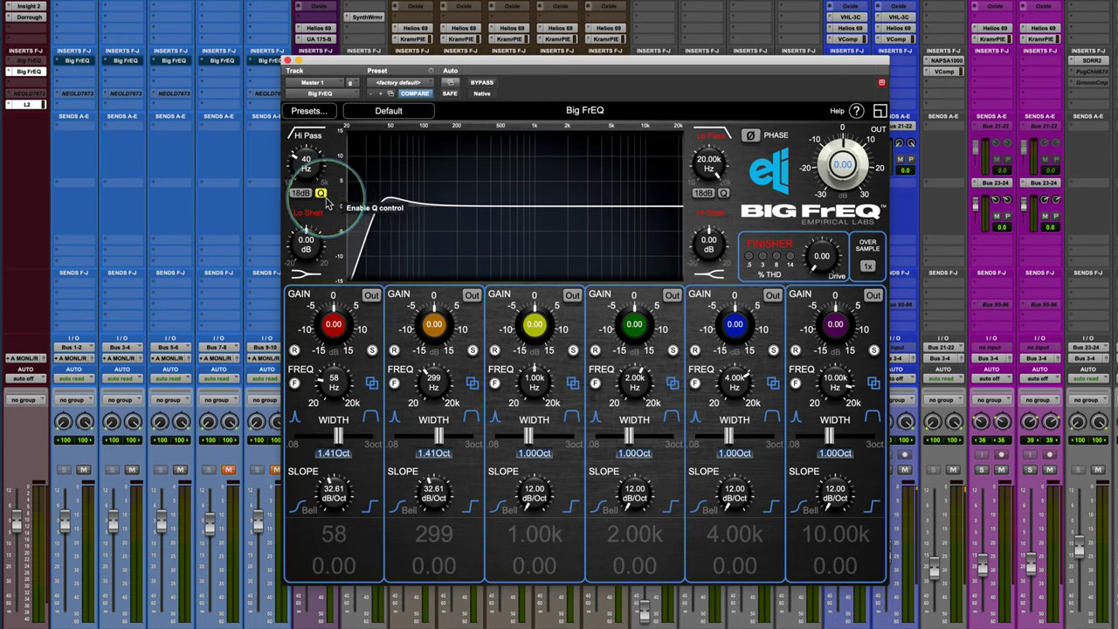
- Turn on the low-pass filter and set the high-pass frequency to 35 Hz
left_click(710, 138)
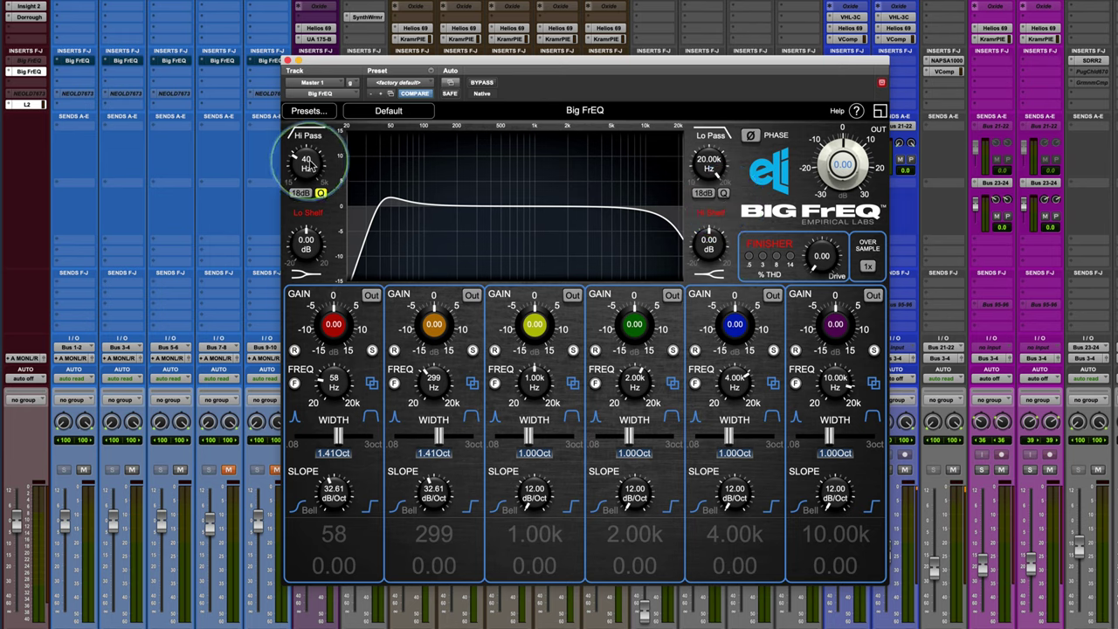
scroll(306, 166, "down", 4)
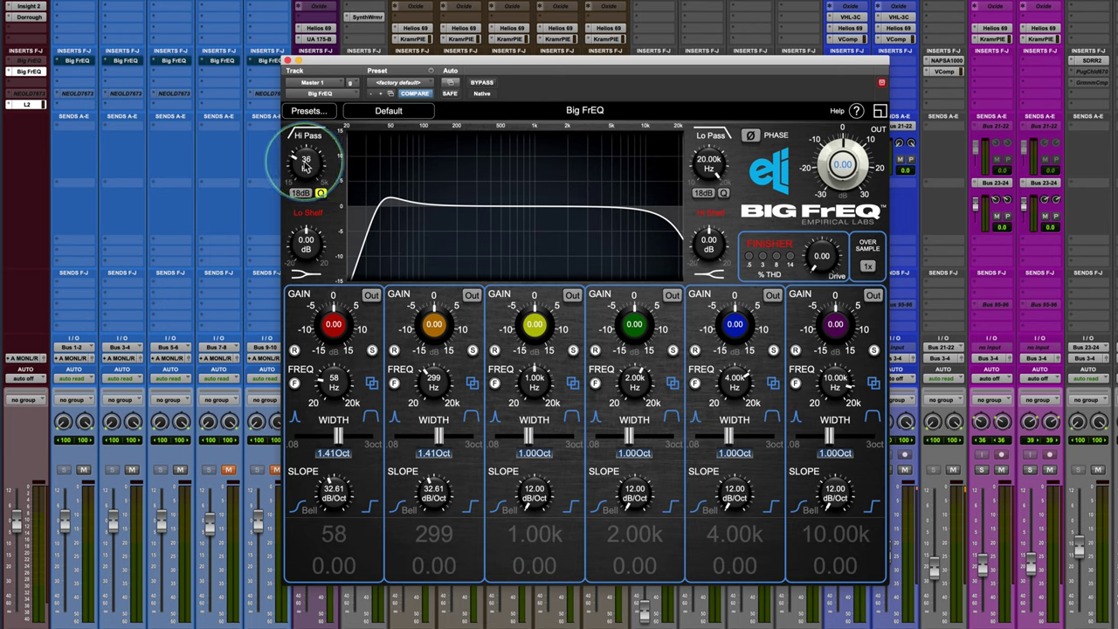
scroll(306, 166, "down", 2)
scroll(305, 169, "down", 11)
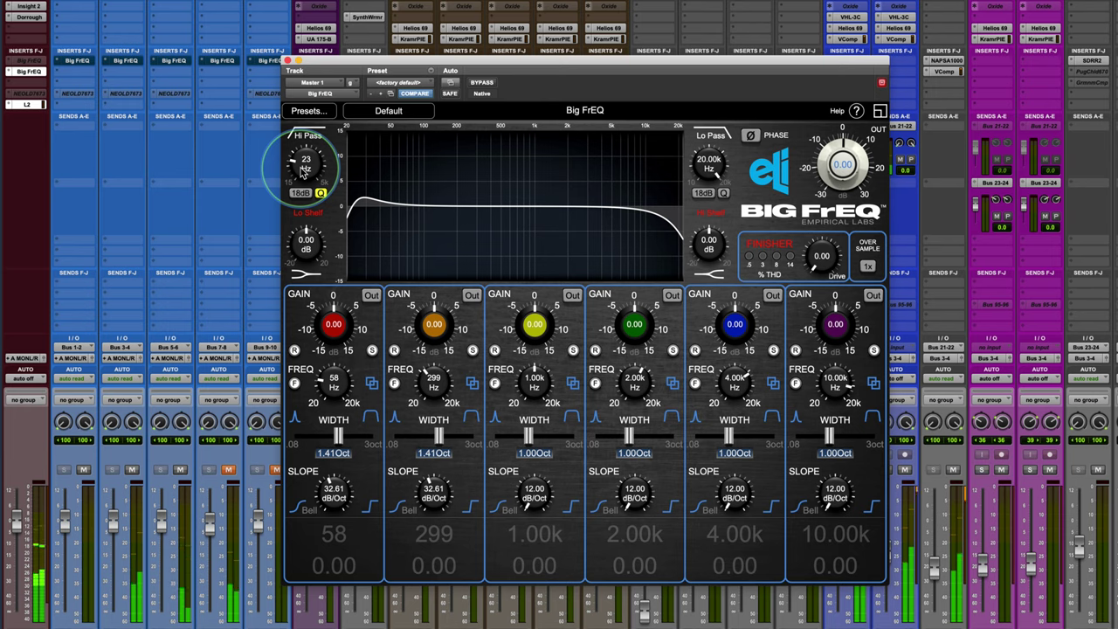
scroll(304, 168, "up", 11)
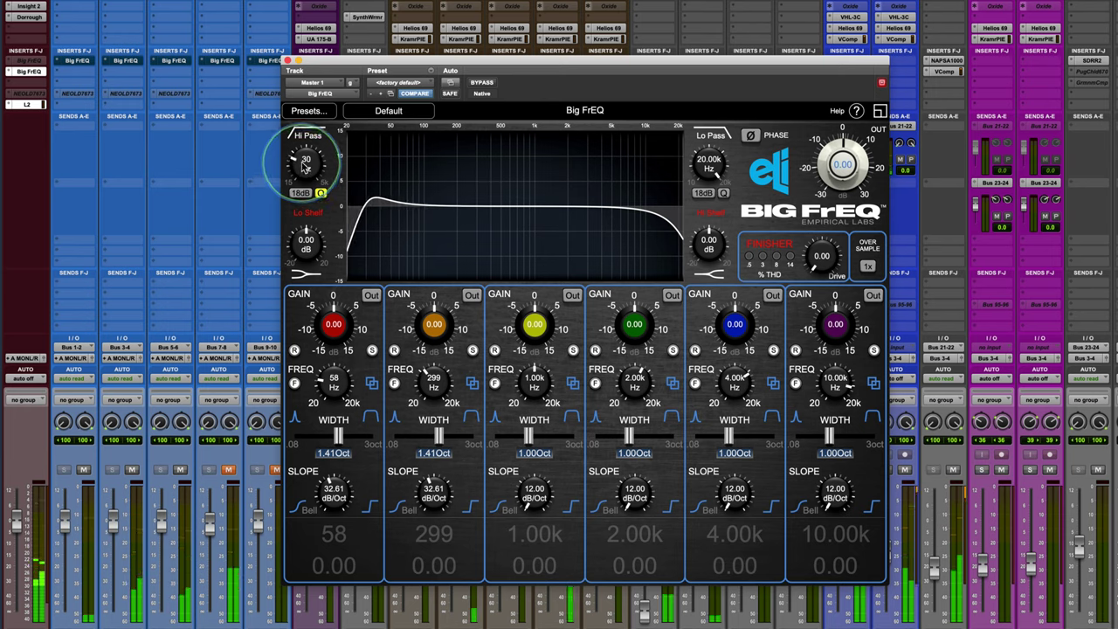
scroll(305, 168, "down", 1)
scroll(305, 168, "up", 2)
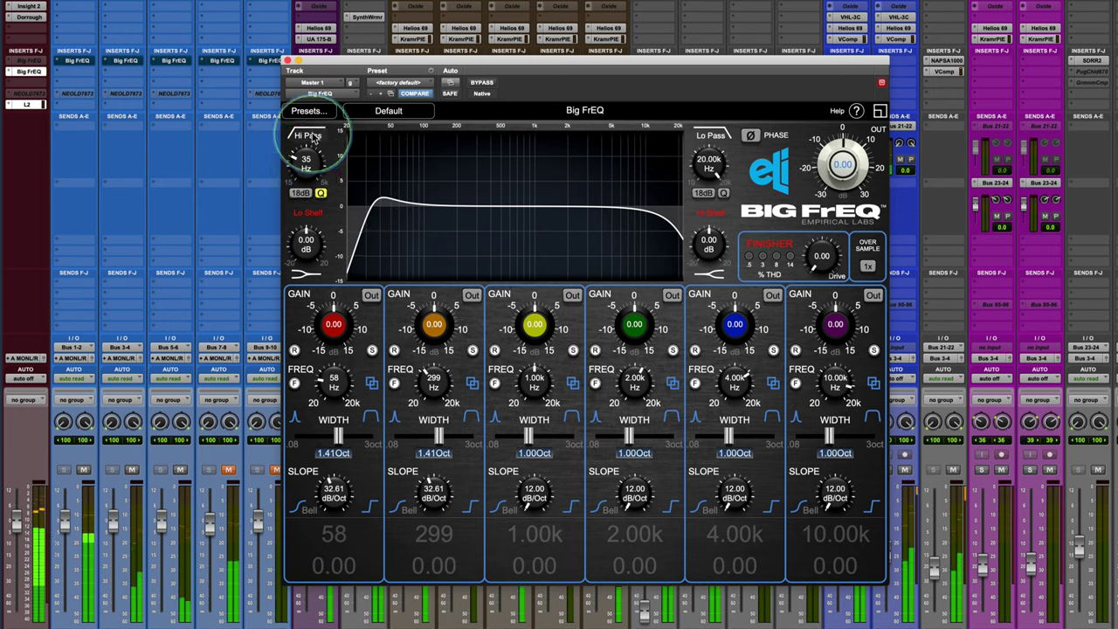
- Set the high-pass Q to 1.26, comparing the filter switched off and on
left_click(312, 137)
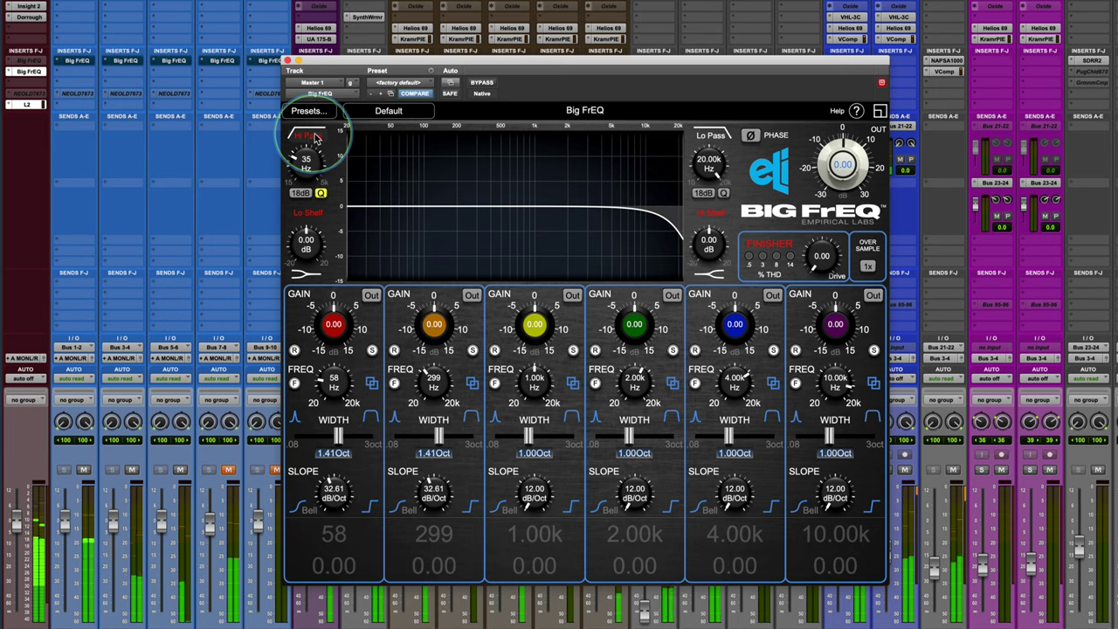
left_click(711, 140)
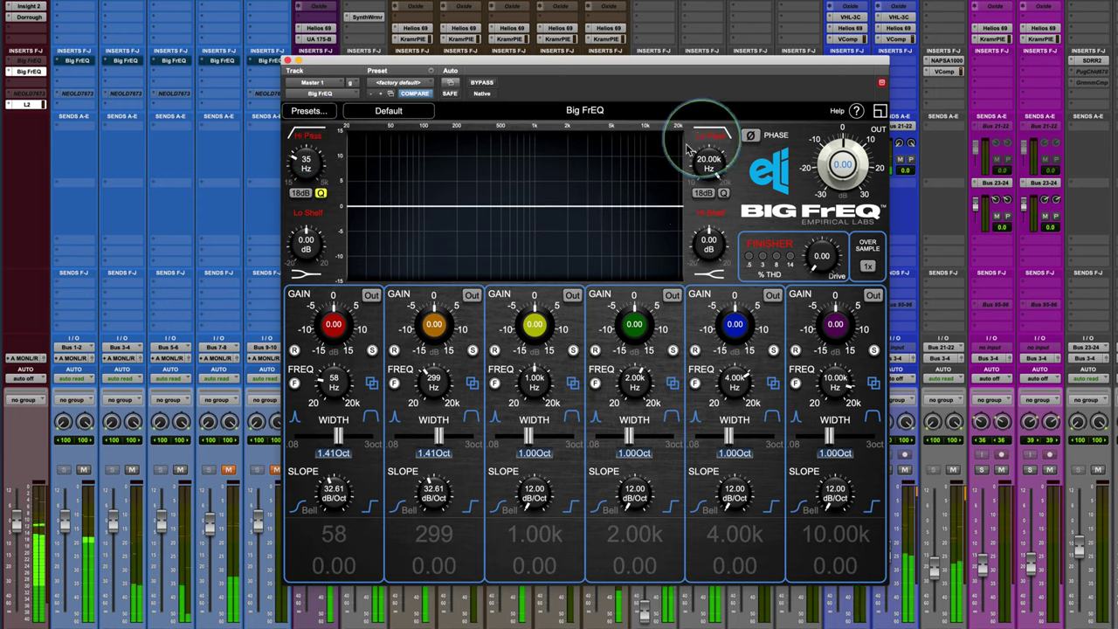
left_click(309, 138)
left_click(320, 192)
left_click_drag(306, 168, 305, 172)
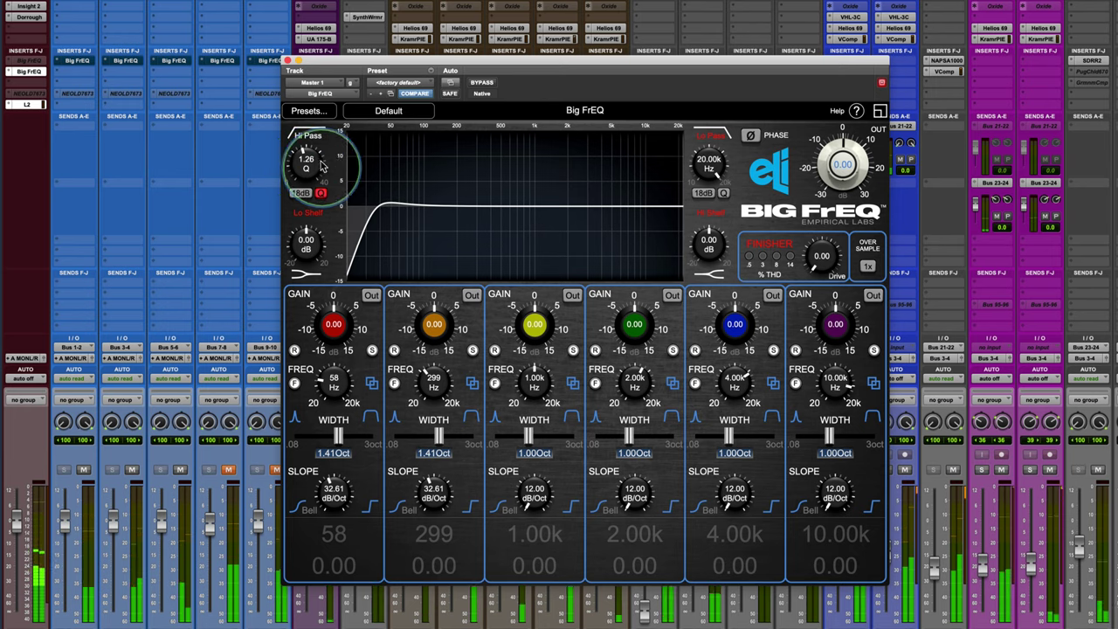
left_click(310, 137)
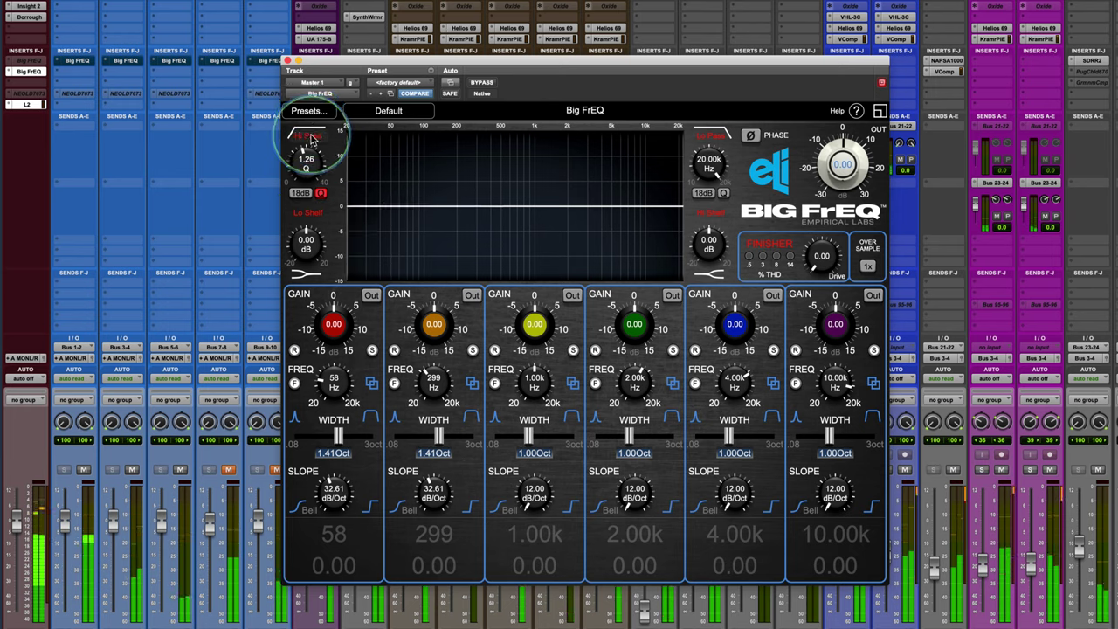
left_click(311, 138)
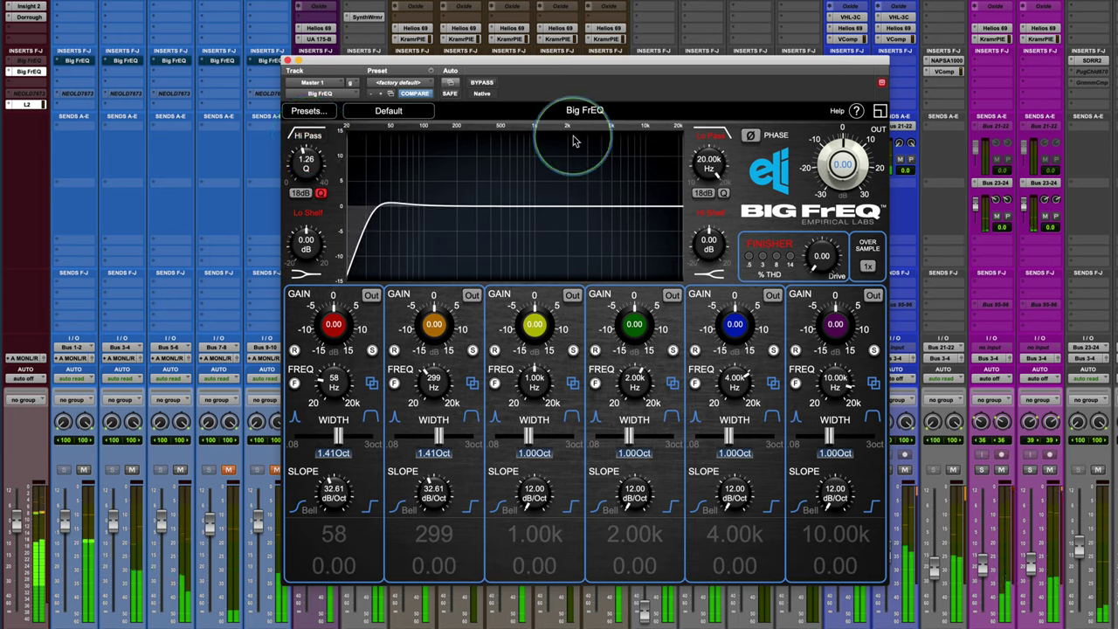
- Re-enable the low-pass with Q 1.30 and cutoff at 17.60 kHz
left_click(712, 136)
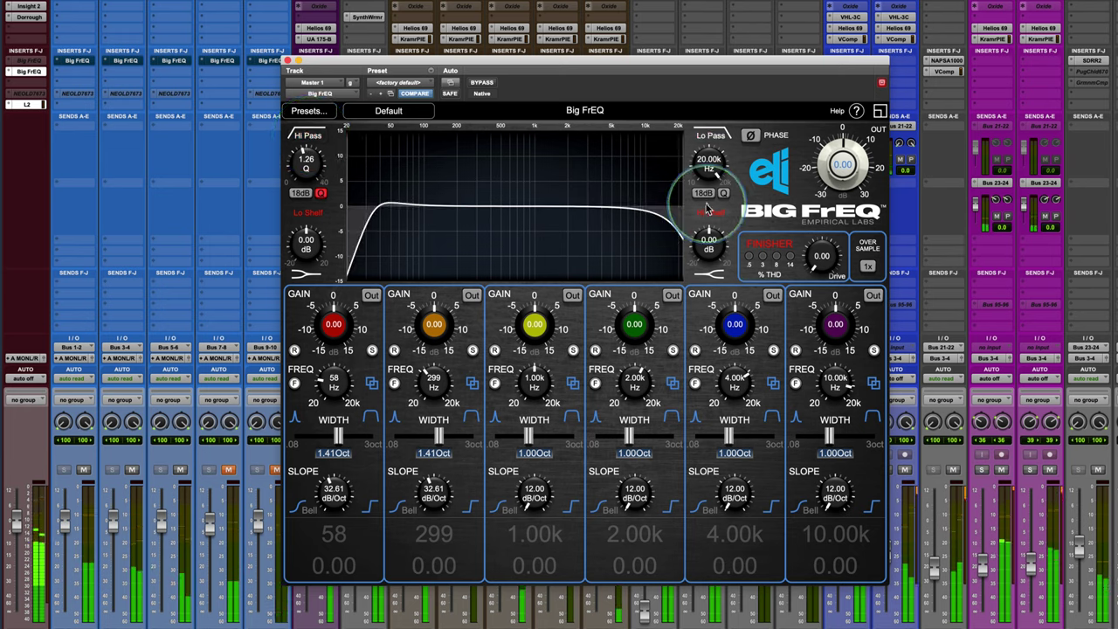
left_click(724, 193)
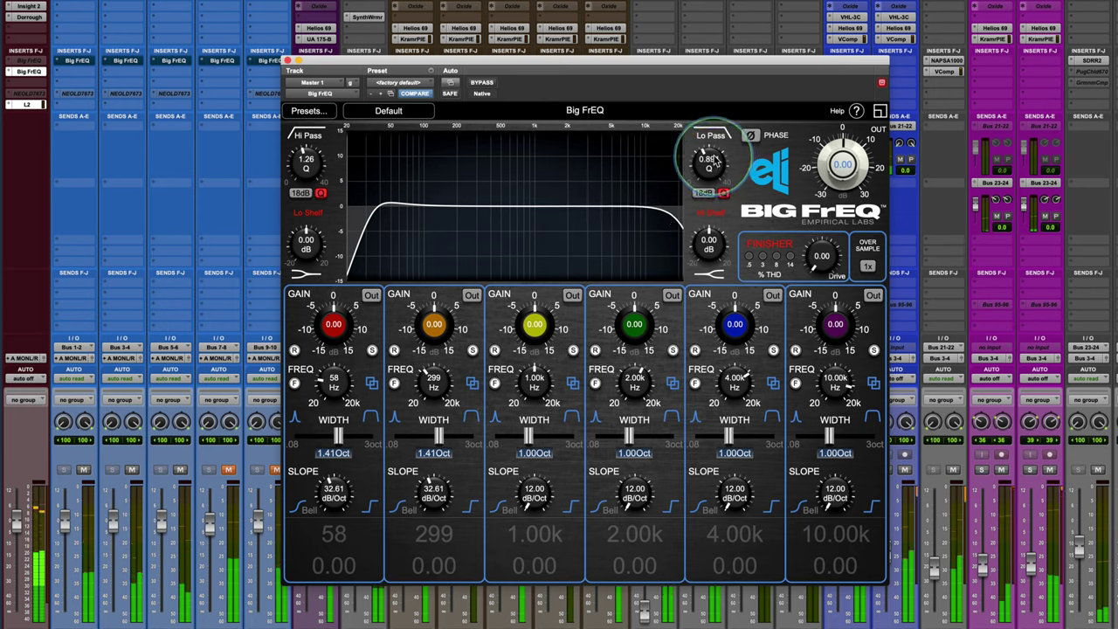
left_click_drag(714, 158, 712, 178)
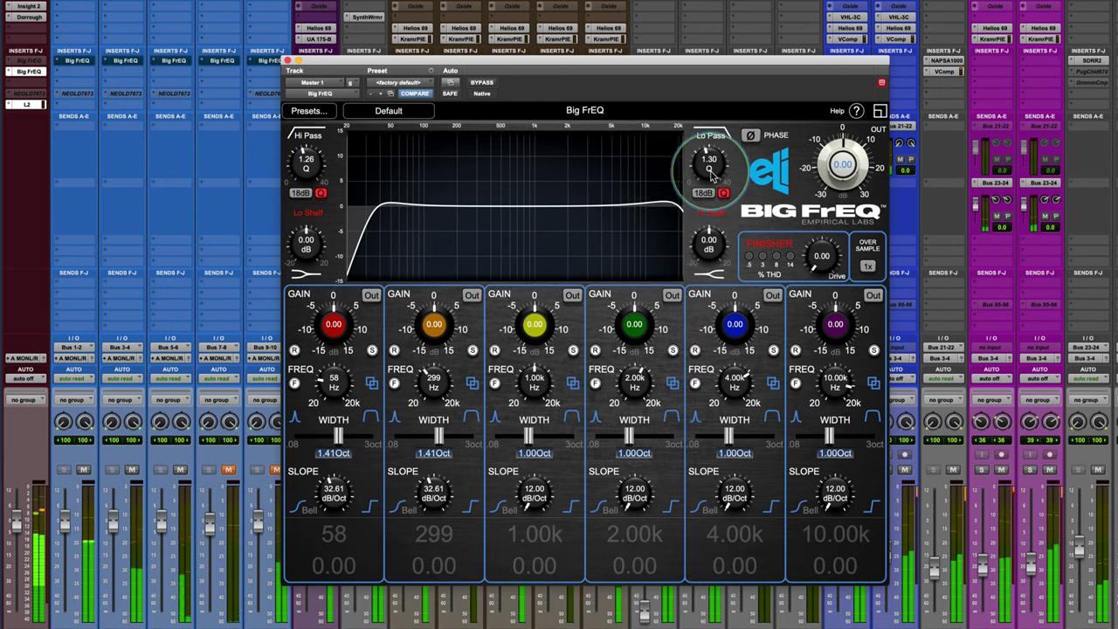
left_click(723, 194)
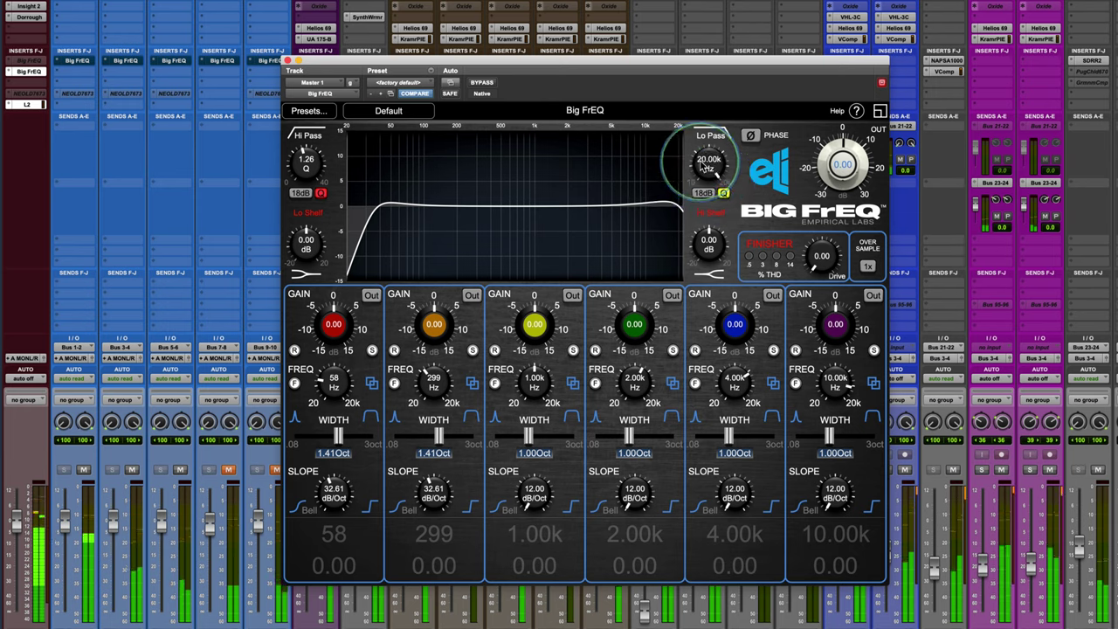
left_click_drag(709, 166, 701, 169)
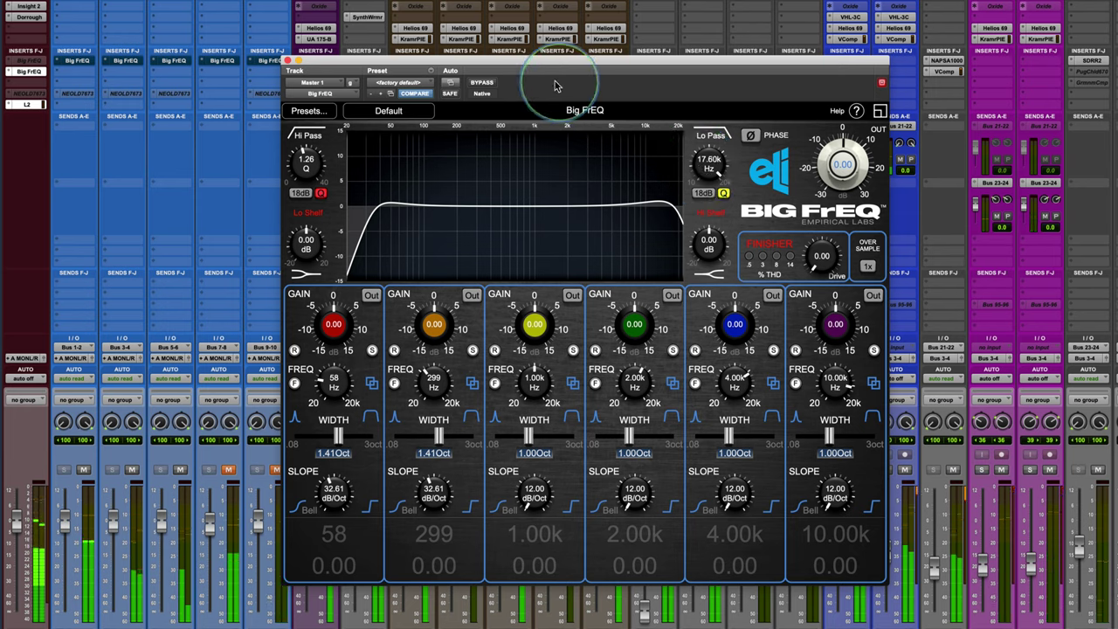
left_click(483, 83)
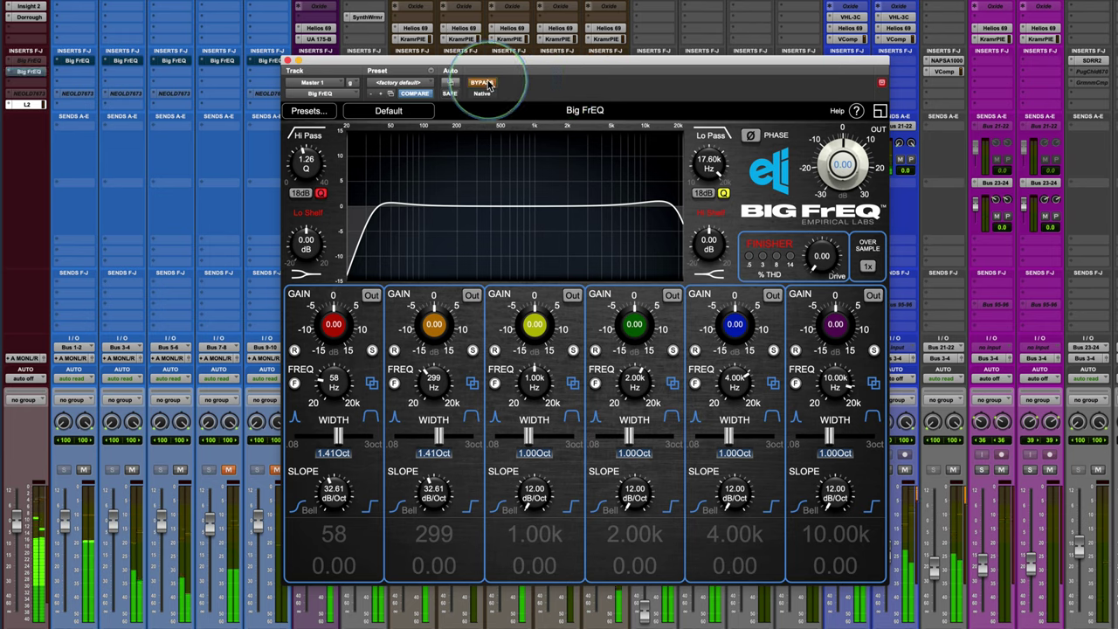
left_click(483, 83)
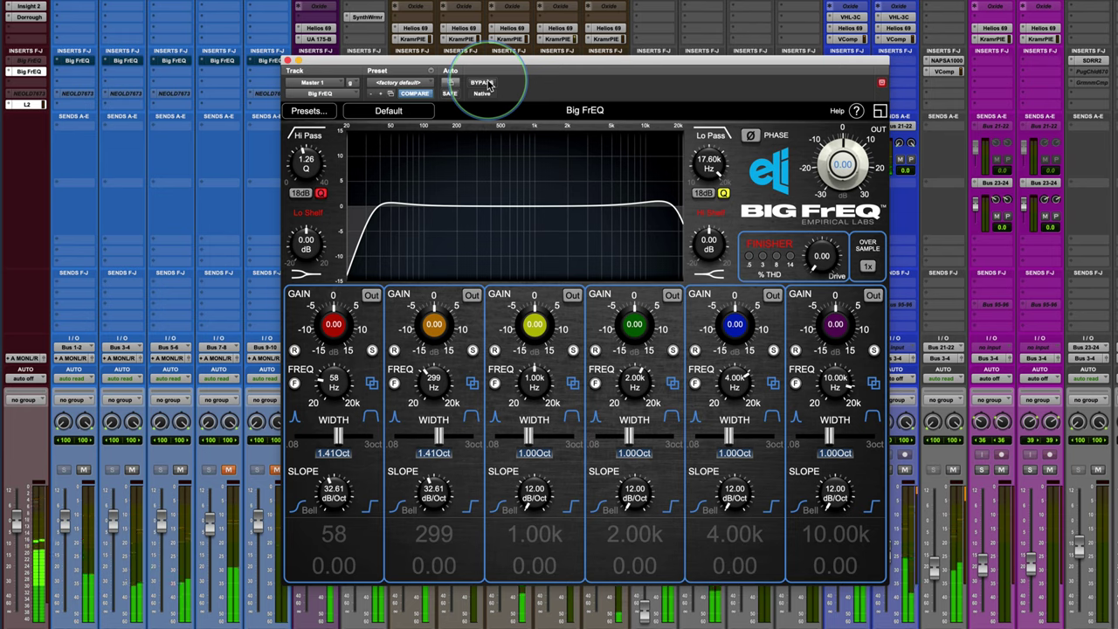
left_click(483, 83)
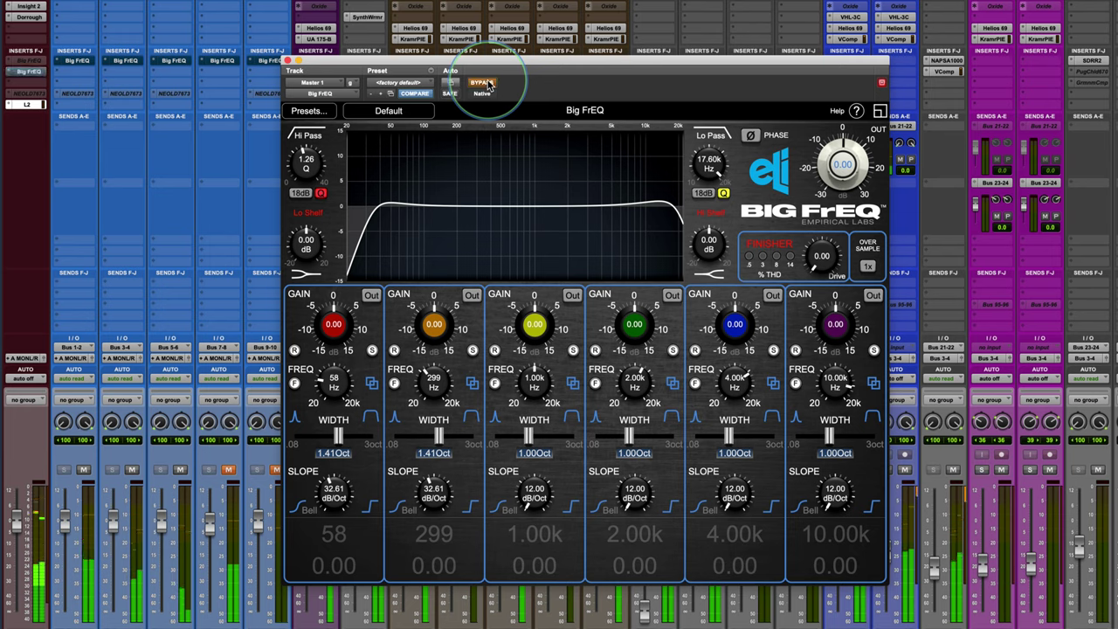
left_click(483, 83)
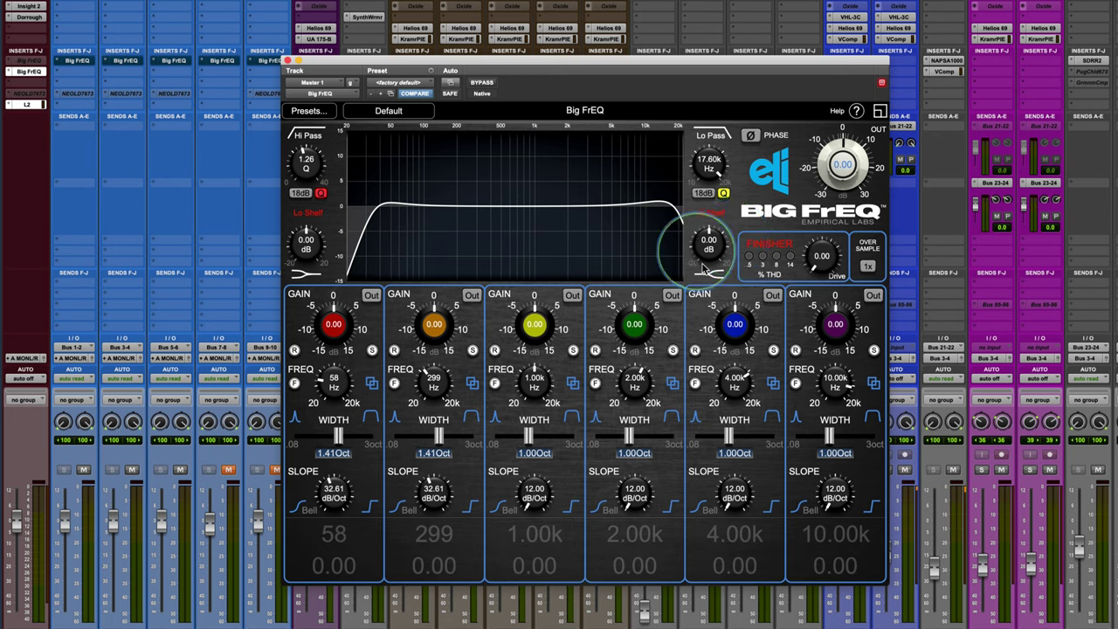
- Reset the low-pass Q to 0.707, then raise it to 0.977
left_click(723, 193)
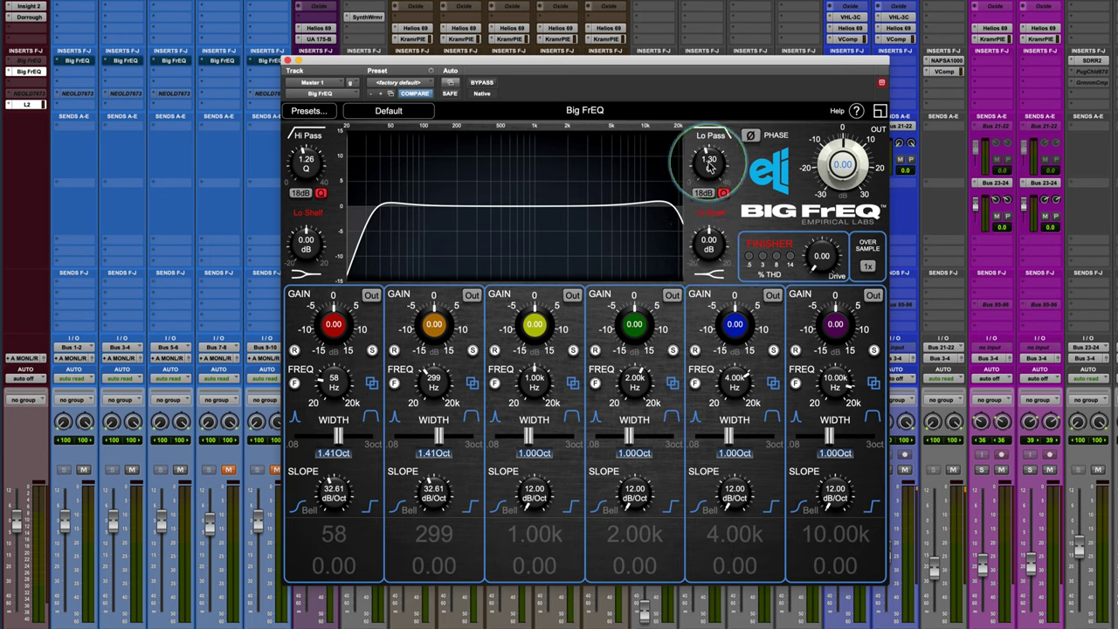
left_click(709, 164, "alt")
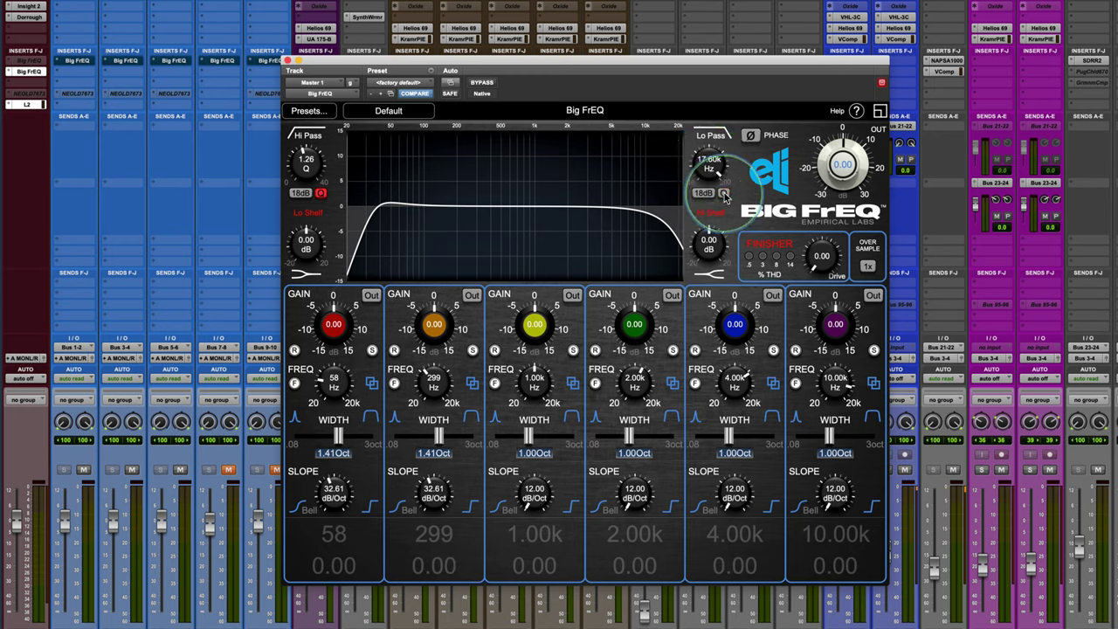
left_click_drag(709, 176, 710, 170)
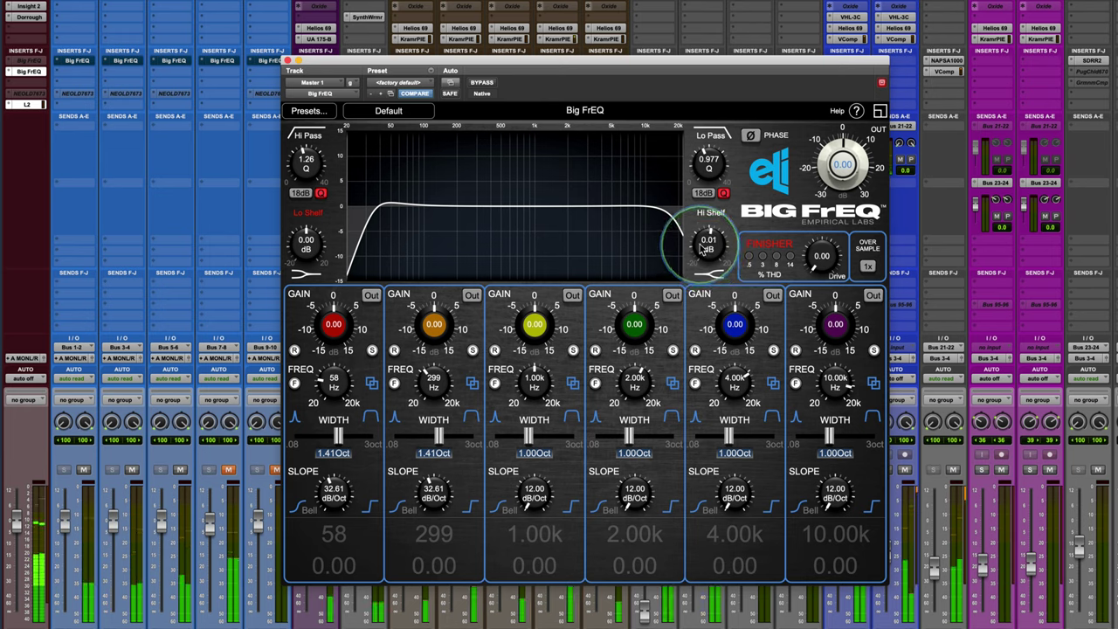
- Adjust the high shelf gain, comparing it on and off, ending near 1.78 dB
left_click_drag(706, 253, 704, 227)
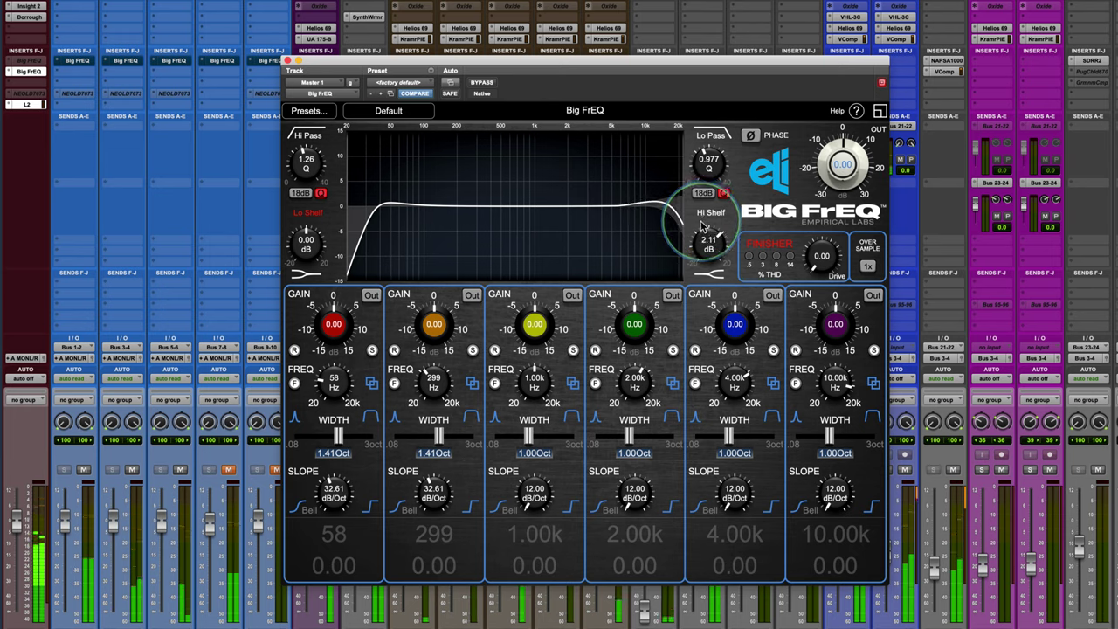
left_click(712, 215)
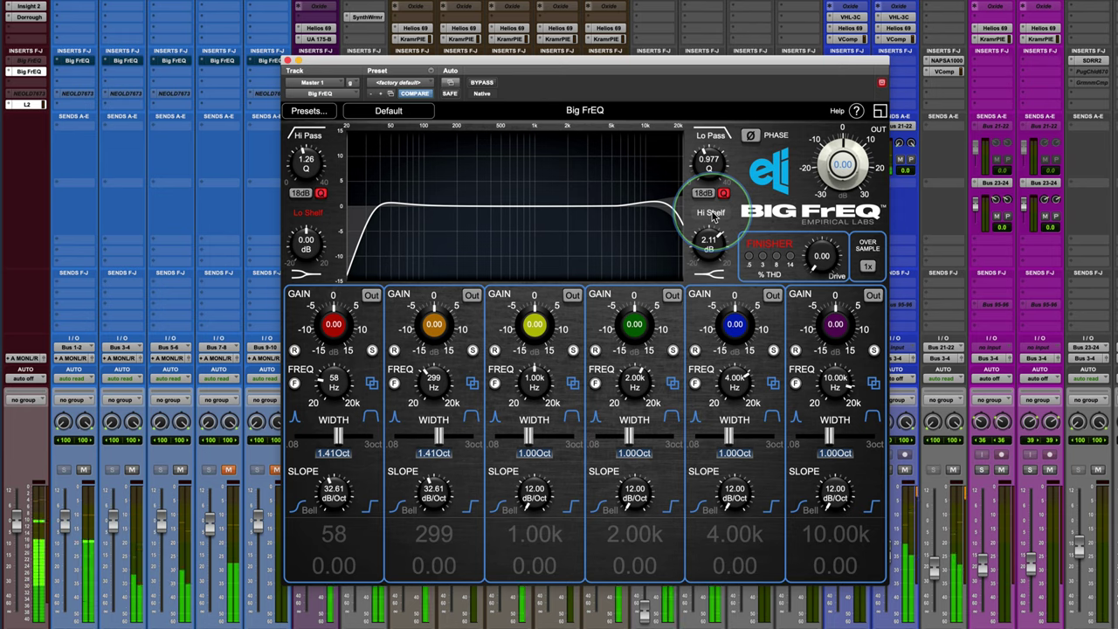
left_click(711, 214)
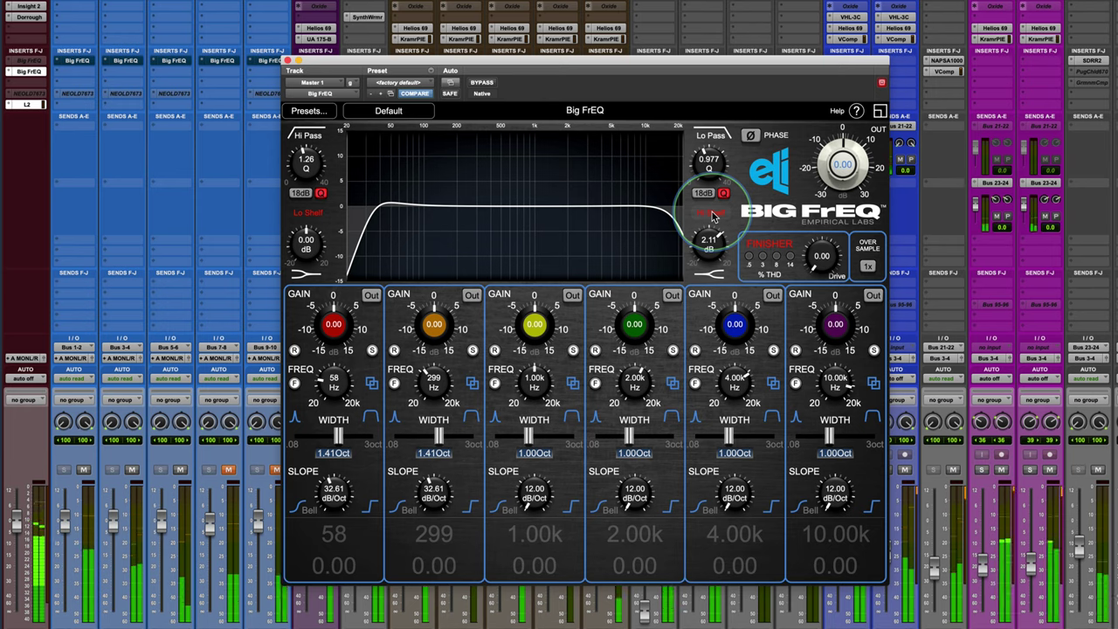
left_click(711, 213)
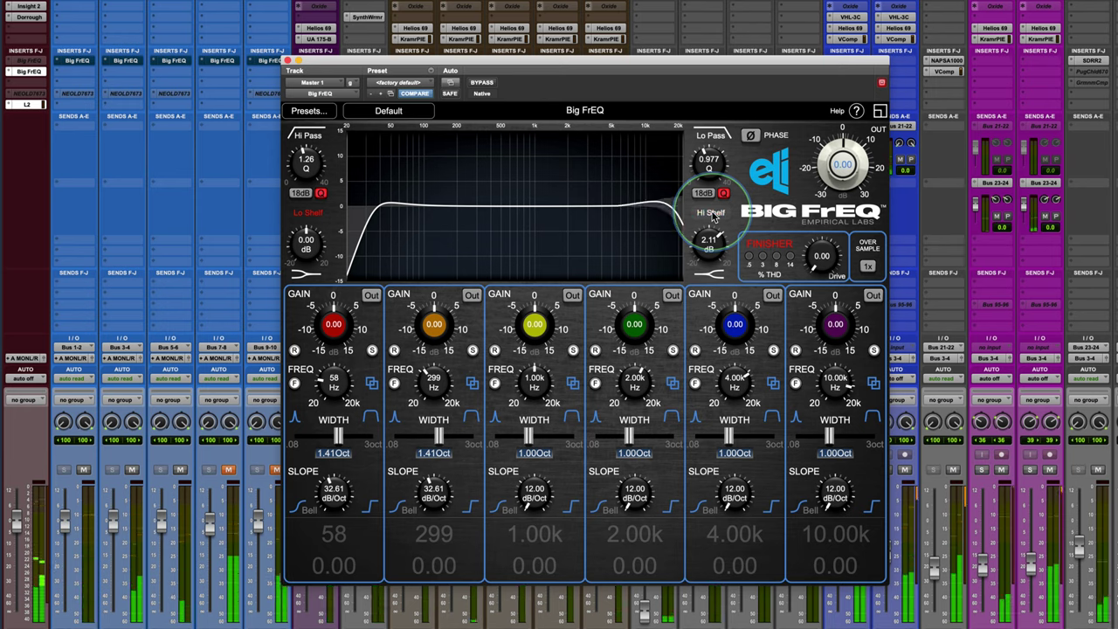
mouse_move(710, 234)
left_mouse_down()
mouse_move(644, 306)
mouse_move(713, 249)
left_mouse_up()
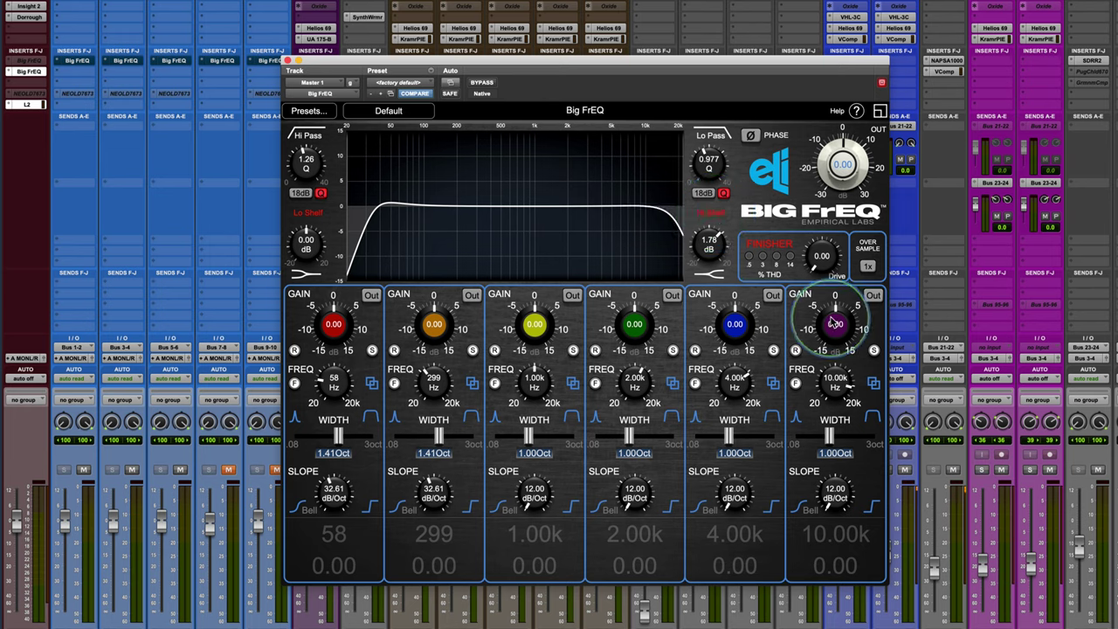
- Switch in the purple band with a +3.88 dB boost
left_click_drag(835, 324, 836, 309)
left_click(874, 295)
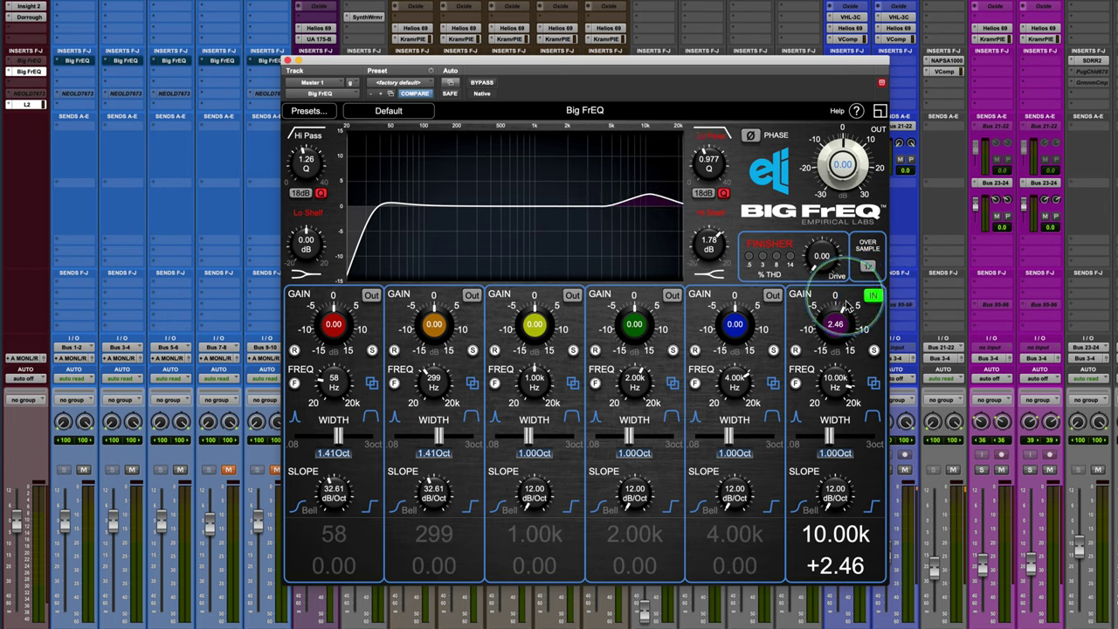
left_click_drag(836, 324, 835, 317)
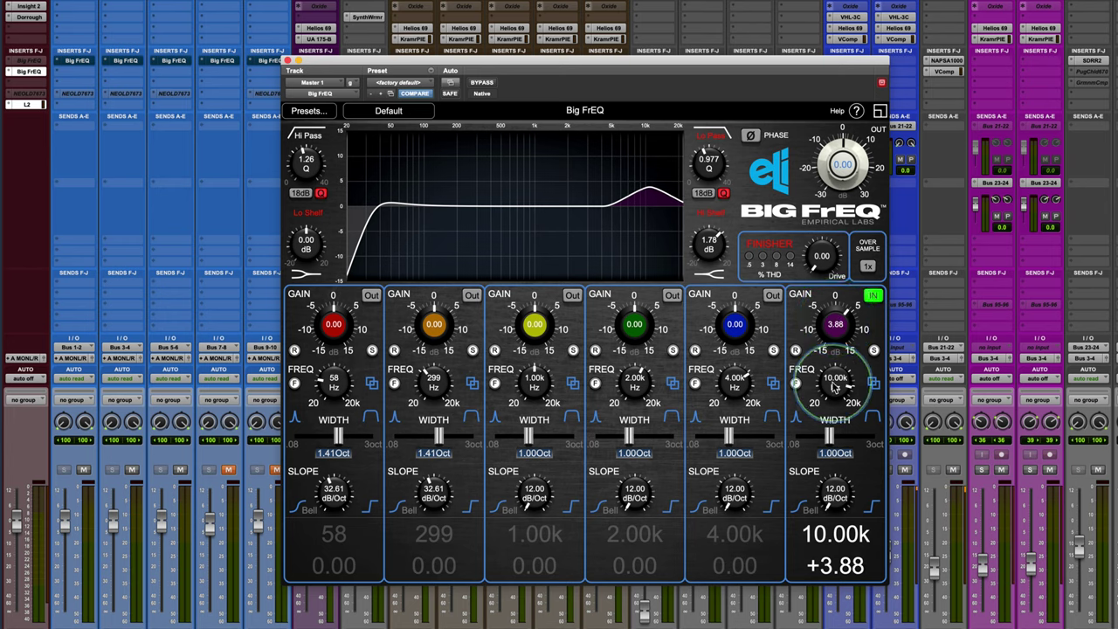
- Set the purple band to 20.00 kHz with a 1.78-octave width and 60 dB/Oct slope
left_click_drag(834, 382, 831, 403)
mouse_move(832, 443)
left_mouse_down()
mouse_move(889, 429)
mouse_move(848, 413)
mouse_move(835, 437)
left_mouse_up()
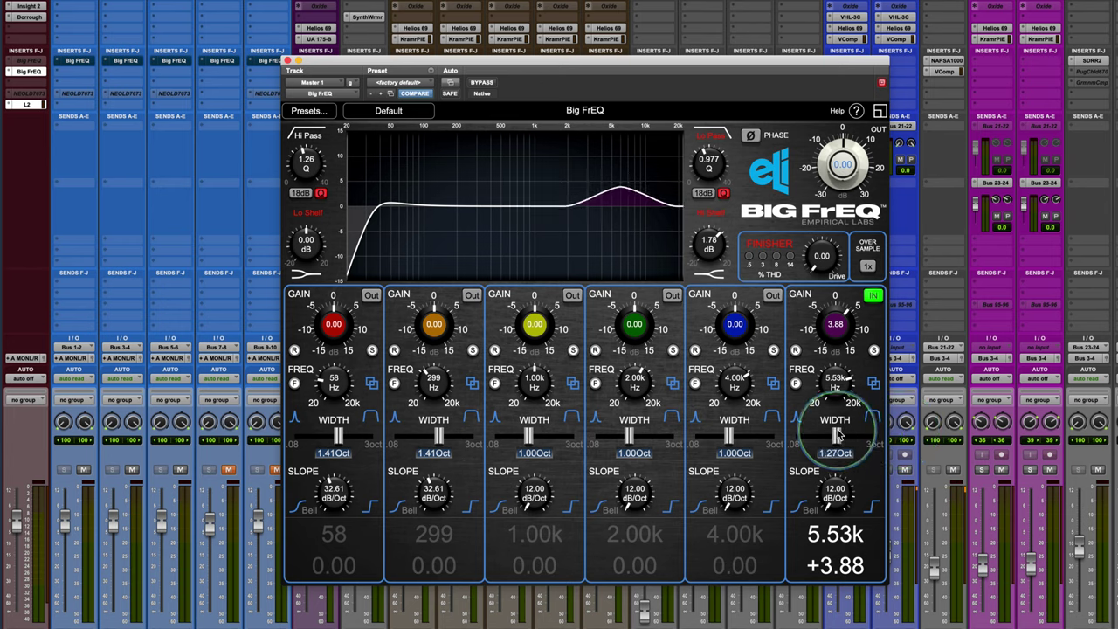
left_click_drag(834, 486, 840, 277)
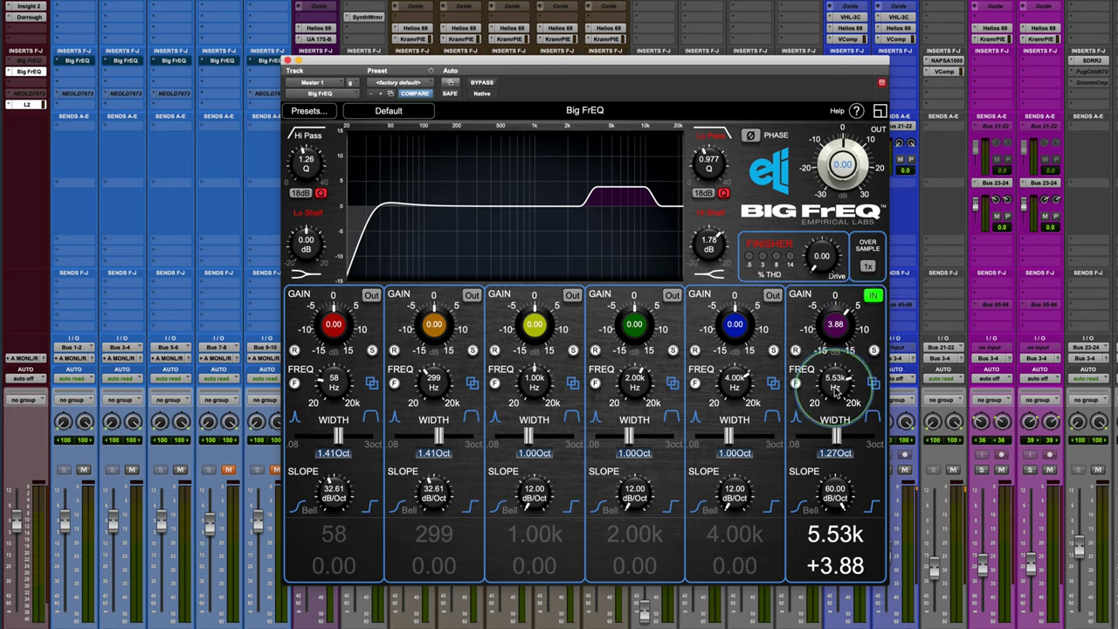
left_click_drag(835, 388, 836, 367)
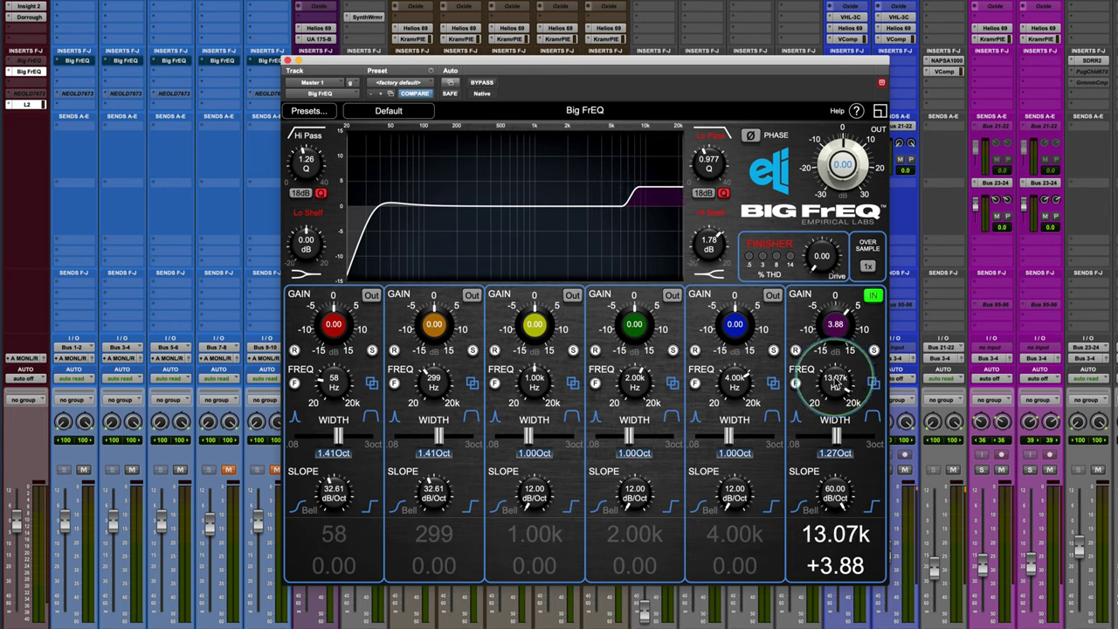
left_click_drag(837, 386, 835, 377)
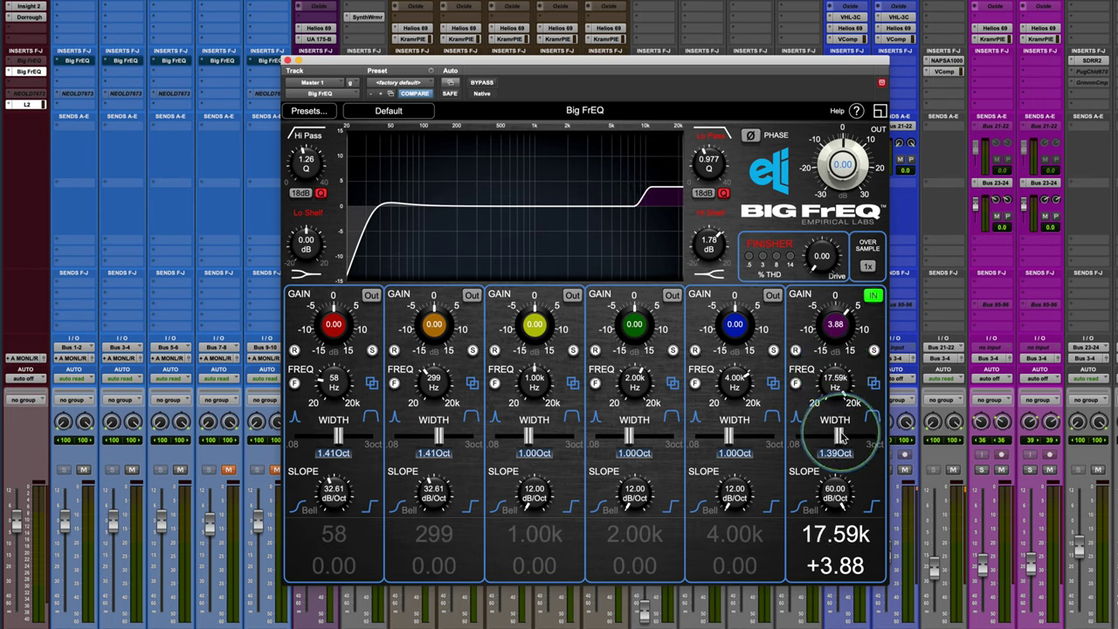
mouse_move(841, 436)
left_mouse_down()
mouse_move(880, 437)
mouse_move(850, 434)
left_mouse_up()
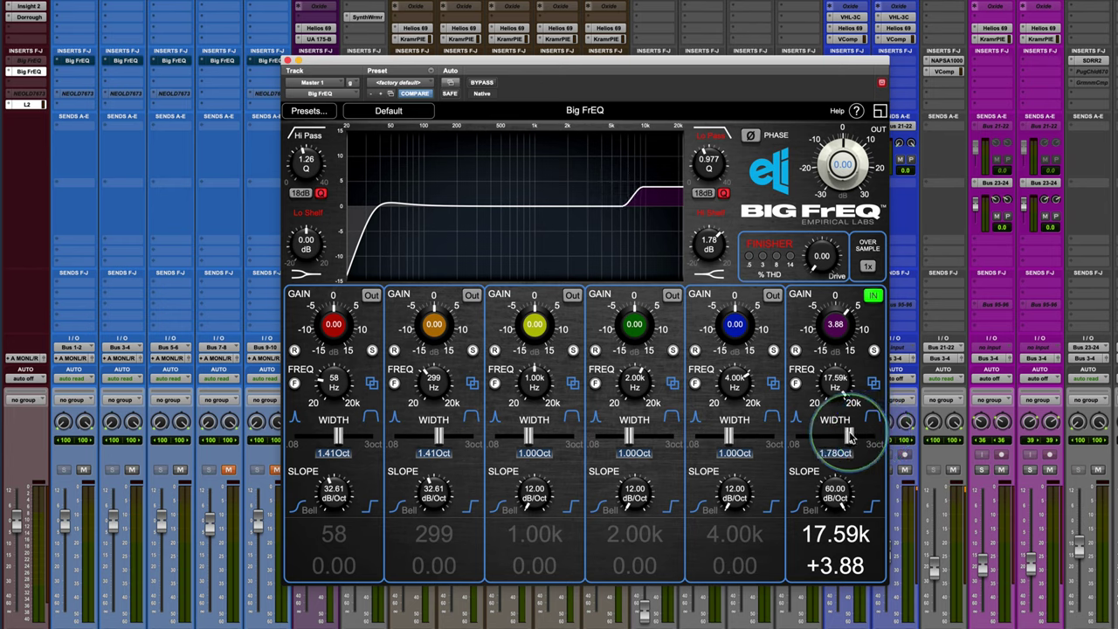
left_click_drag(831, 395, 836, 386)
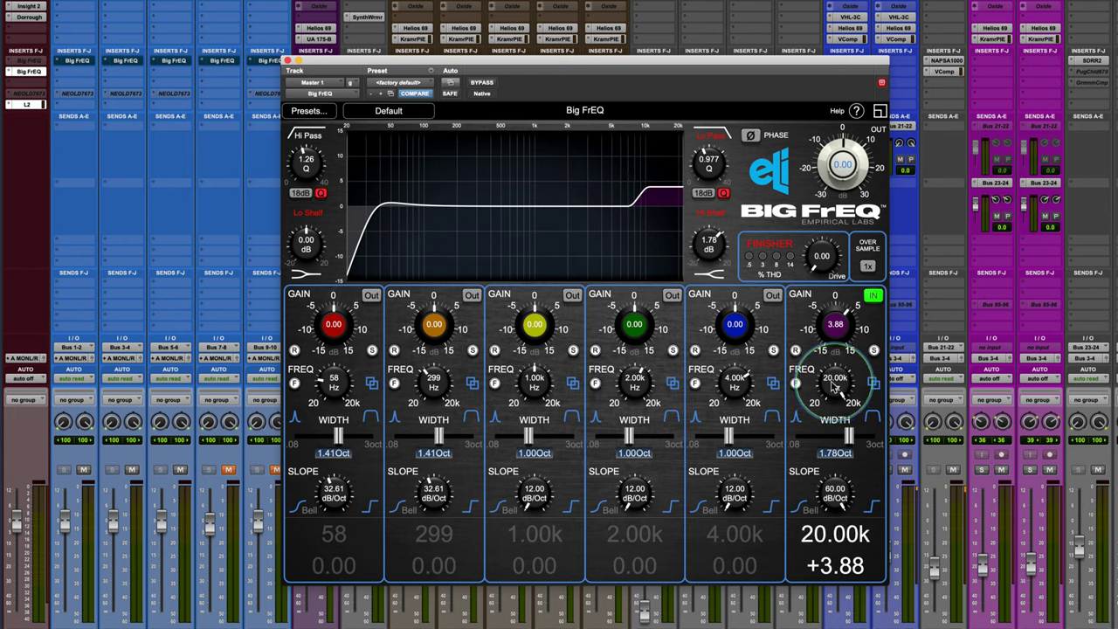
- Widen the purple band to 3.00 octaves, lower its gain, and compare it in and out
mouse_move(848, 436)
left_mouse_down()
mouse_move(882, 436)
mouse_move(831, 443)
mouse_move(846, 441)
left_mouse_up()
left_click_drag(836, 491, 838, 460)
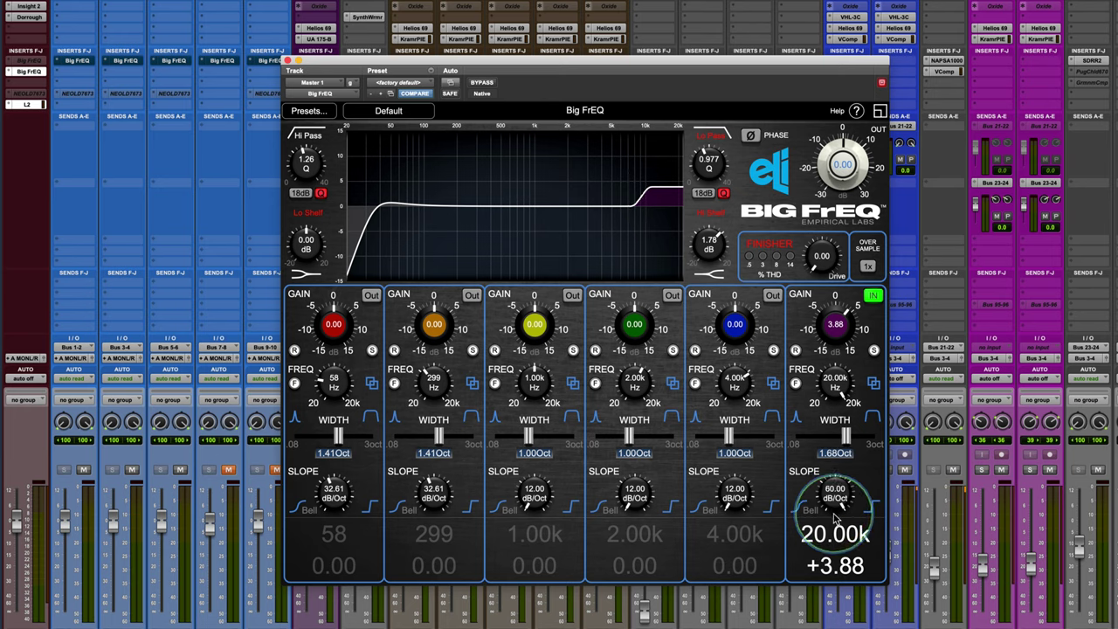
left_click_drag(834, 327, 827, 352)
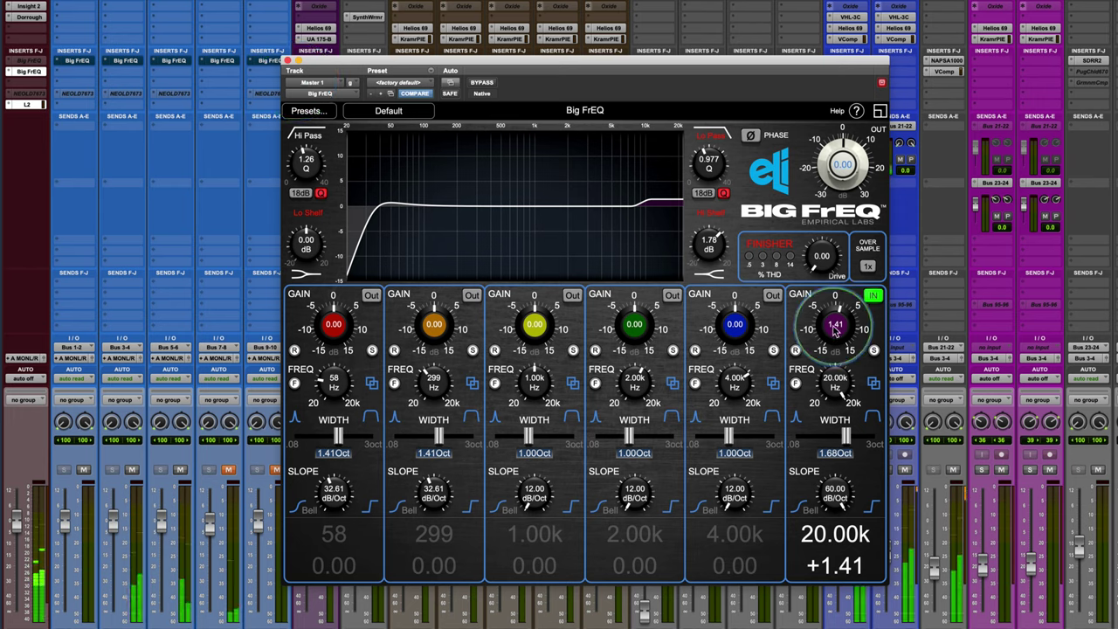
scroll(834, 325, "up", 5)
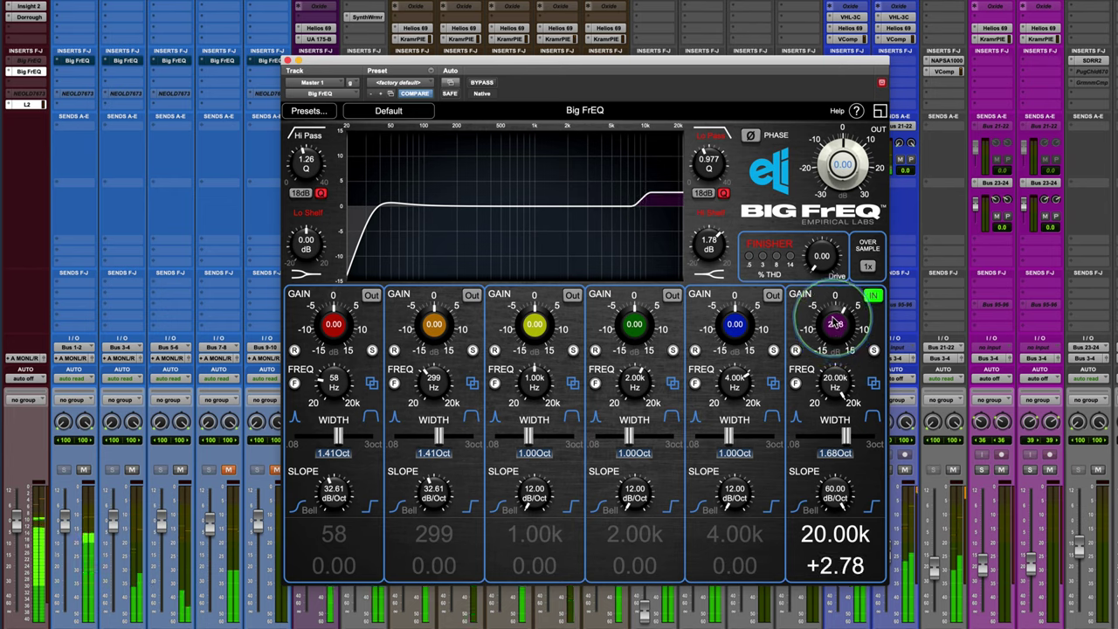
scroll(835, 326, "down", 3)
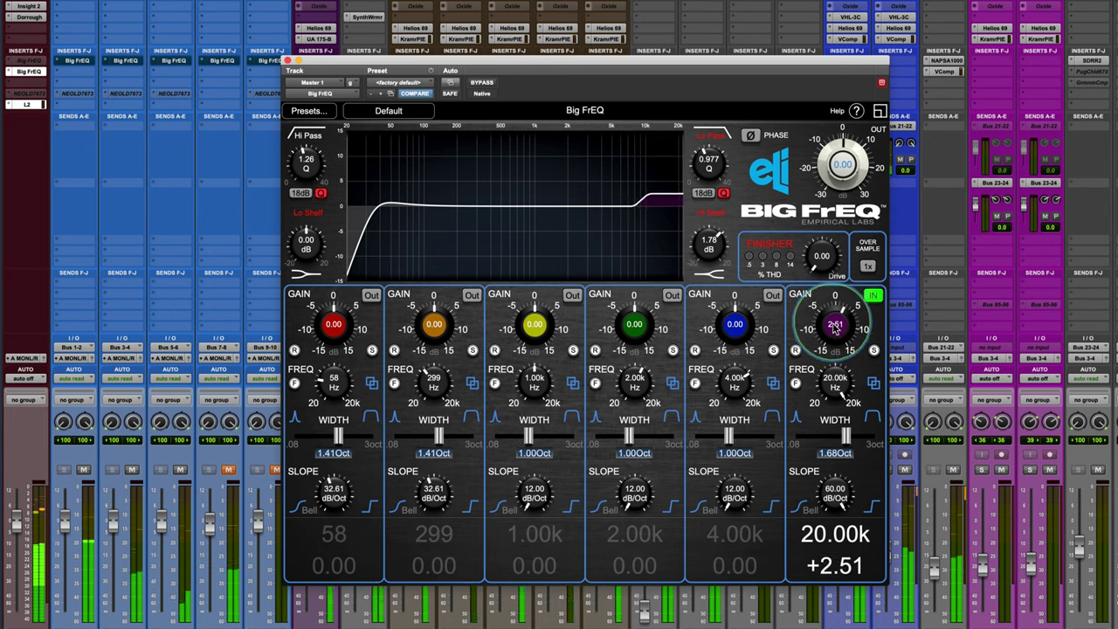
left_click_drag(845, 440, 891, 441)
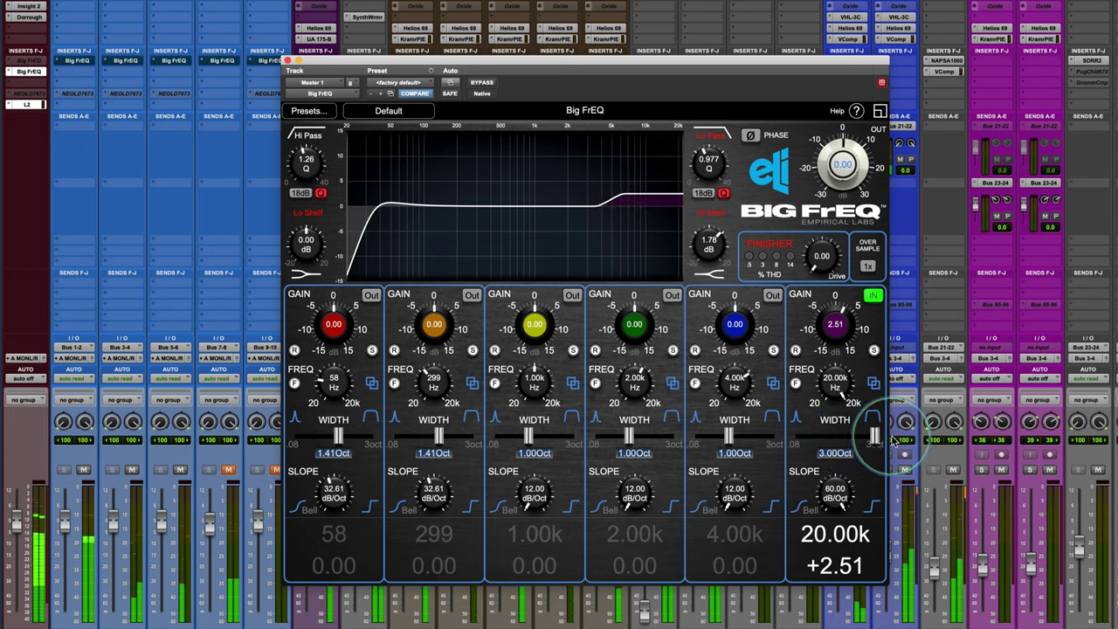
left_click(872, 298)
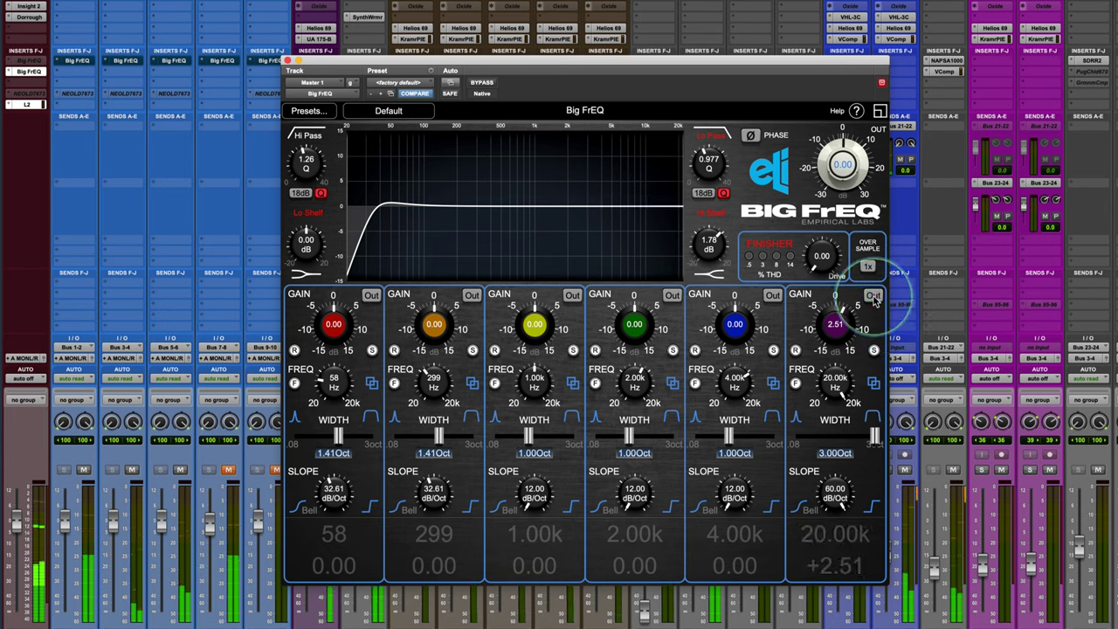
left_click(872, 298)
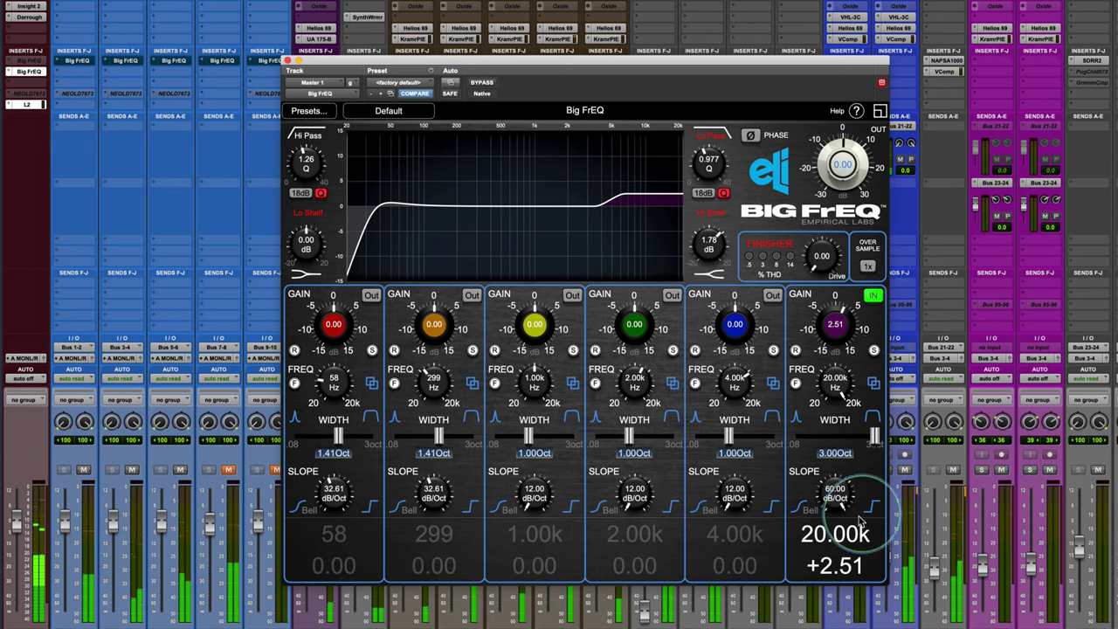
- Ease the purple band to +1.85 dB with a 35.64 dB/Oct slope, comparing in and out
left_click_drag(835, 494, 826, 571)
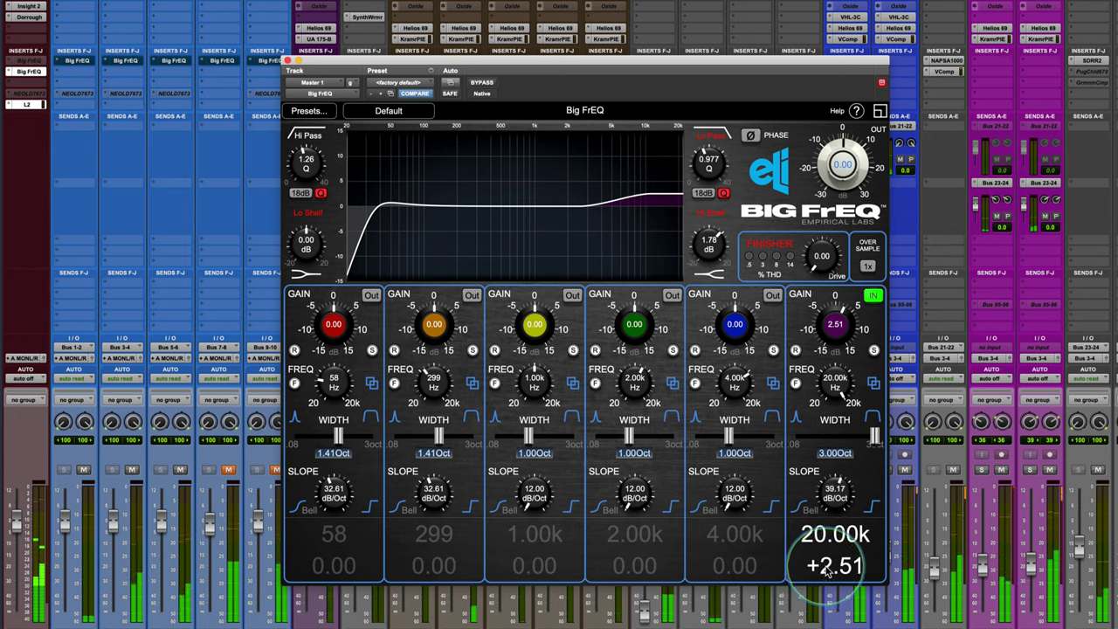
left_click_drag(835, 325, 836, 330)
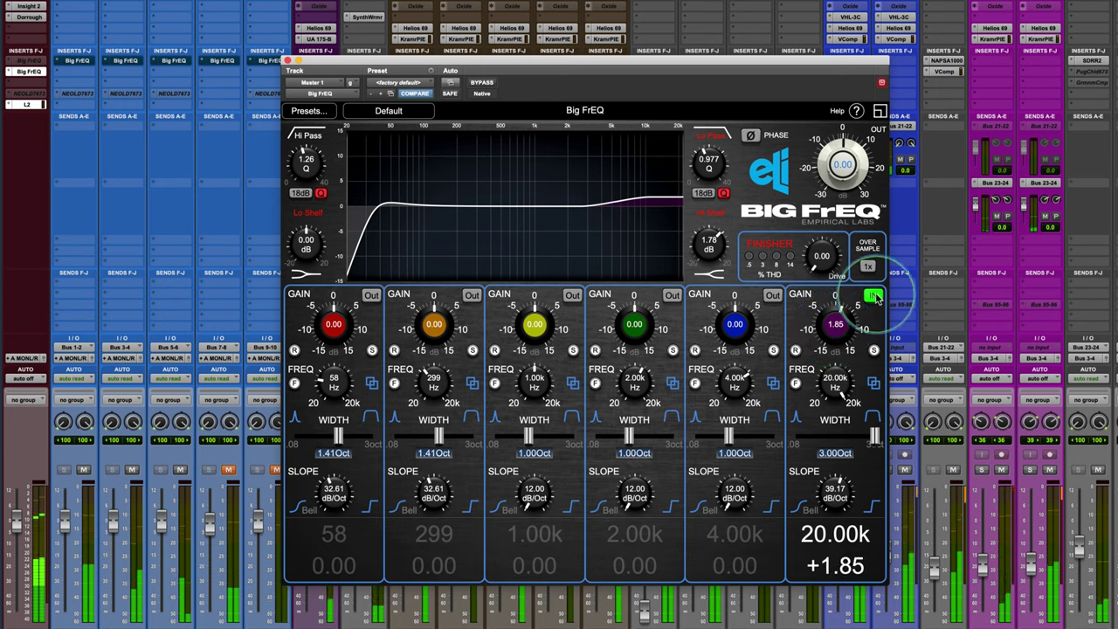
left_click(873, 296)
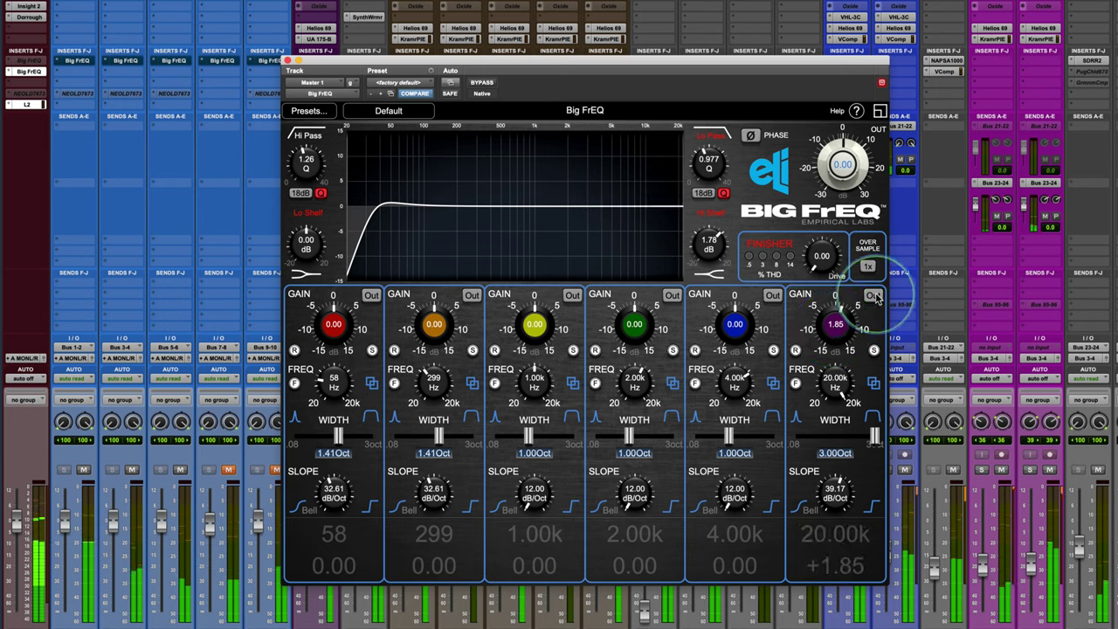
left_click(873, 296)
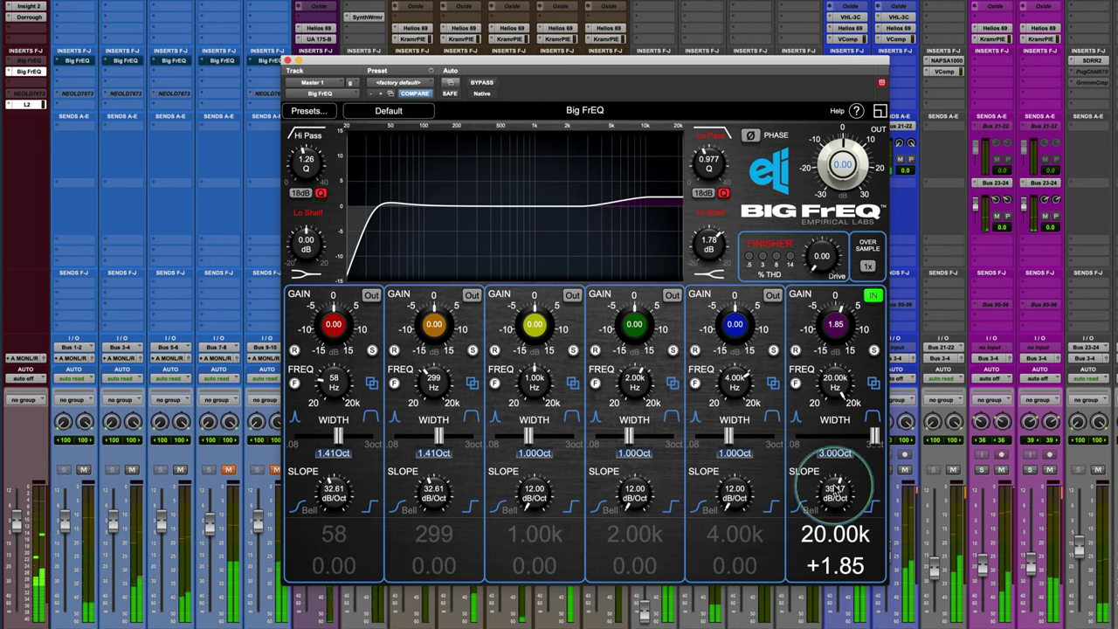
left_click_drag(835, 478, 834, 504)
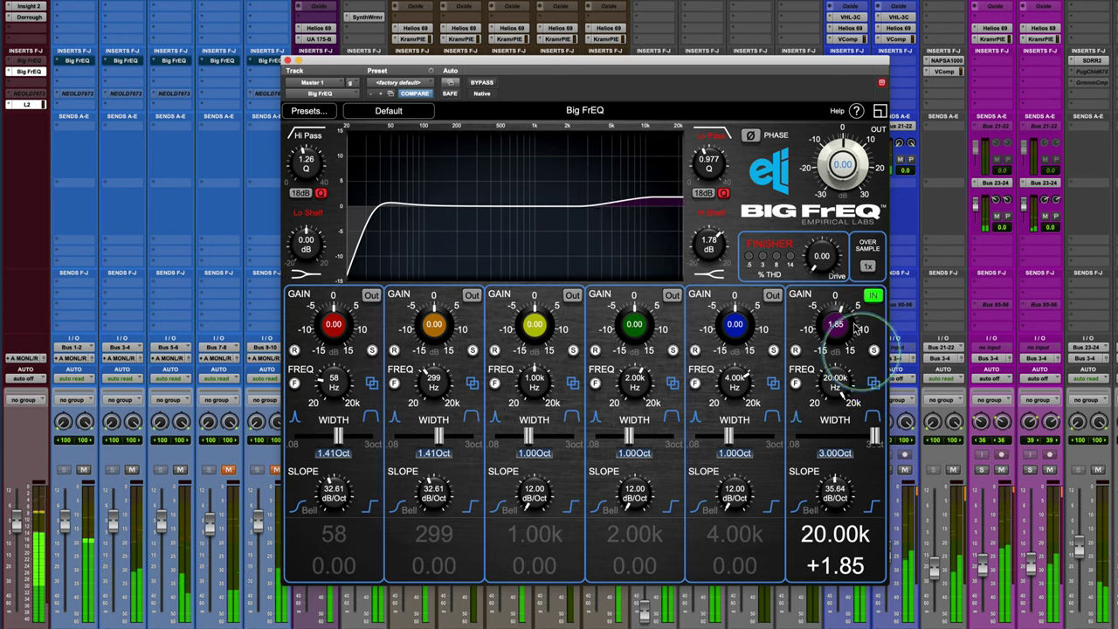
left_click(872, 297)
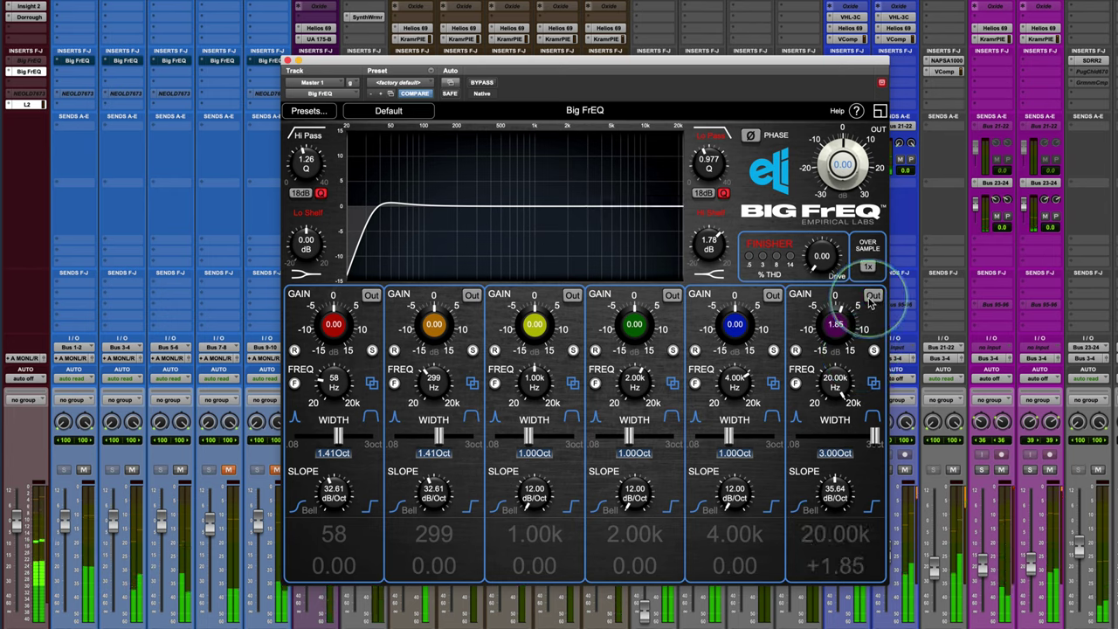
left_click(872, 297)
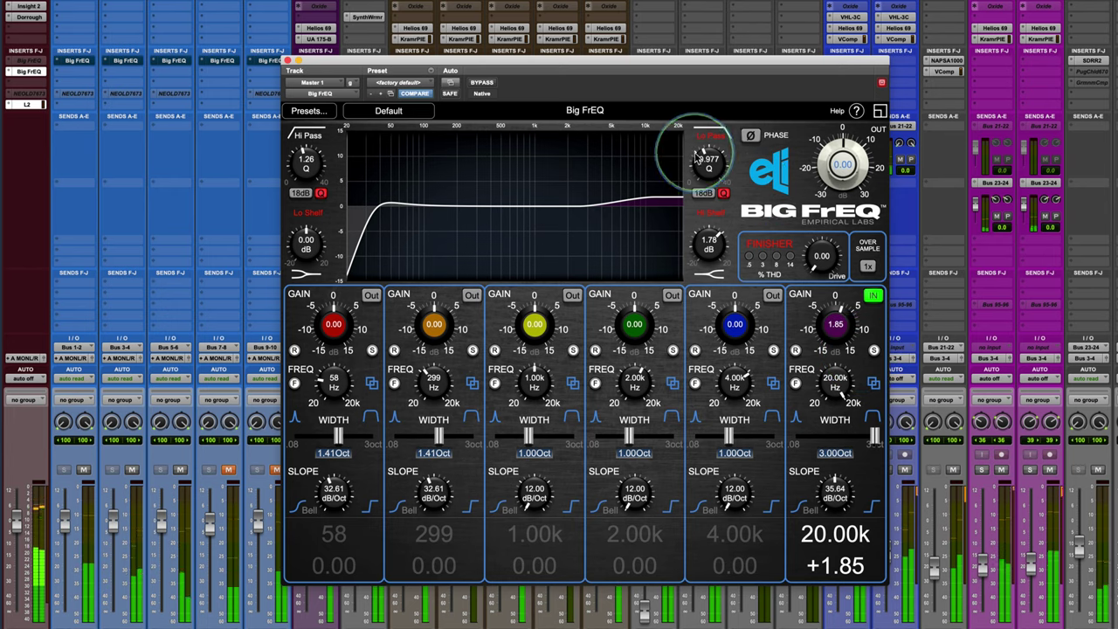
- Turn on the Lo Pass filter and A/B the whole EQ twice, leaving it active
left_click(710, 136)
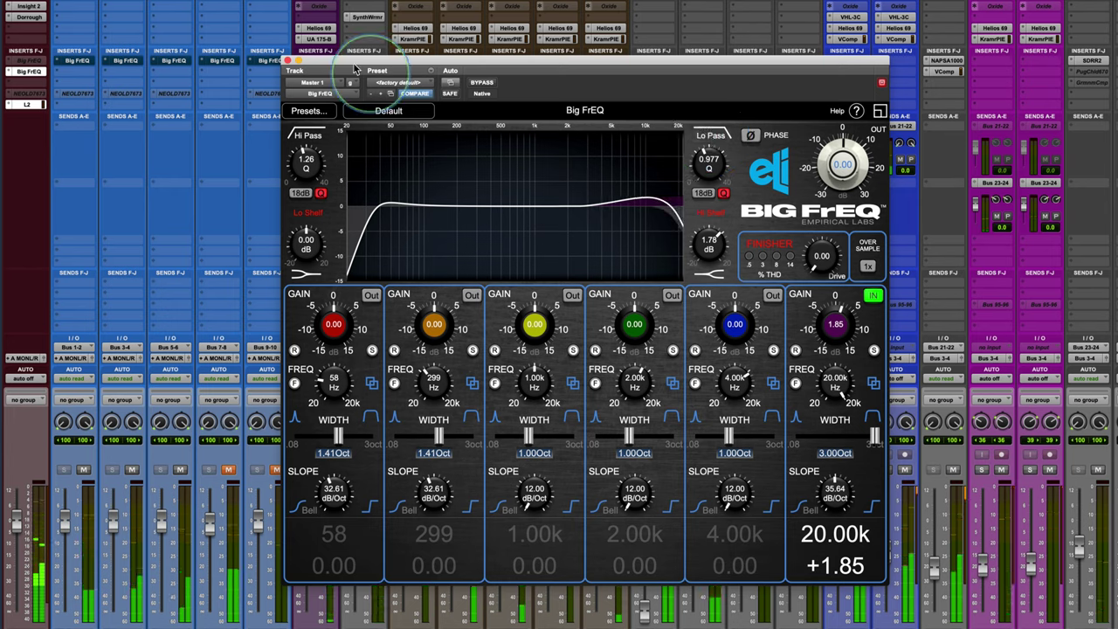
left_click(482, 84)
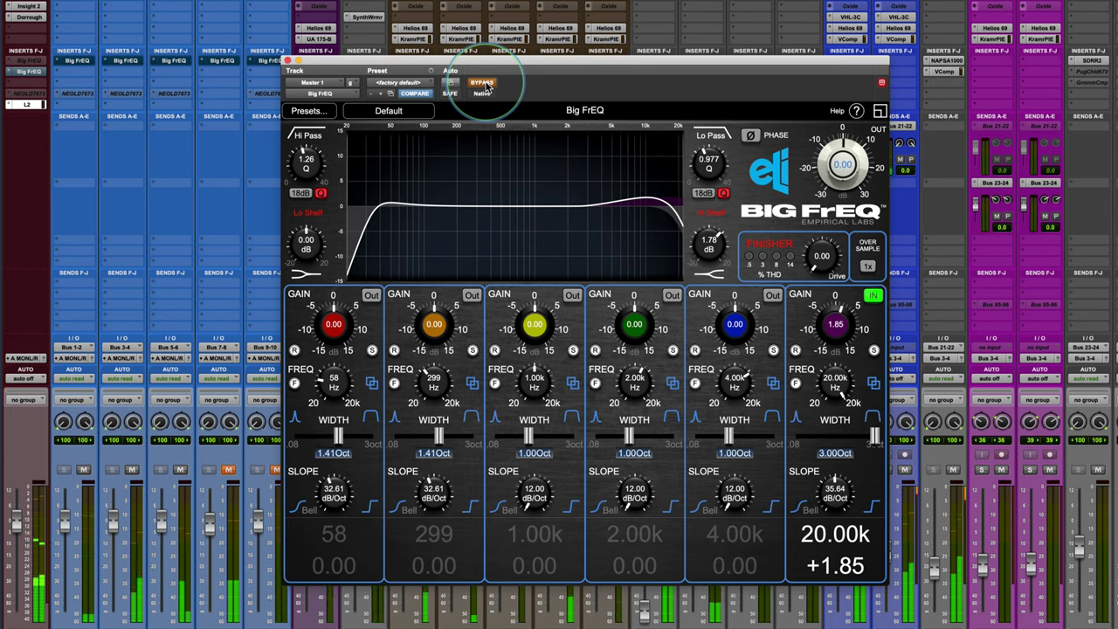
left_click(483, 84)
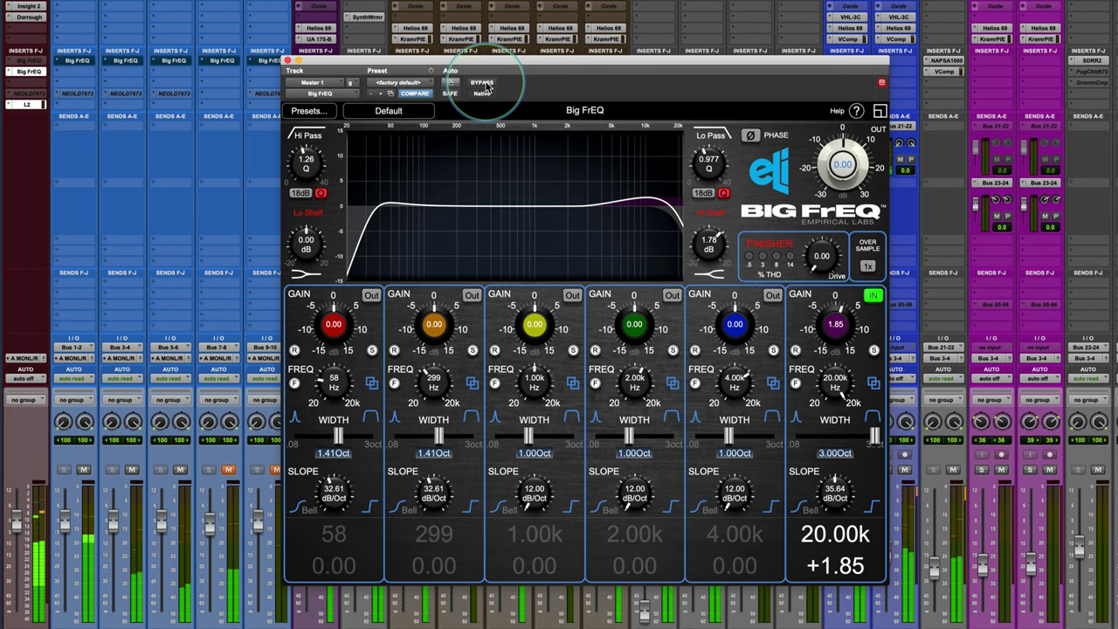
left_click(483, 83)
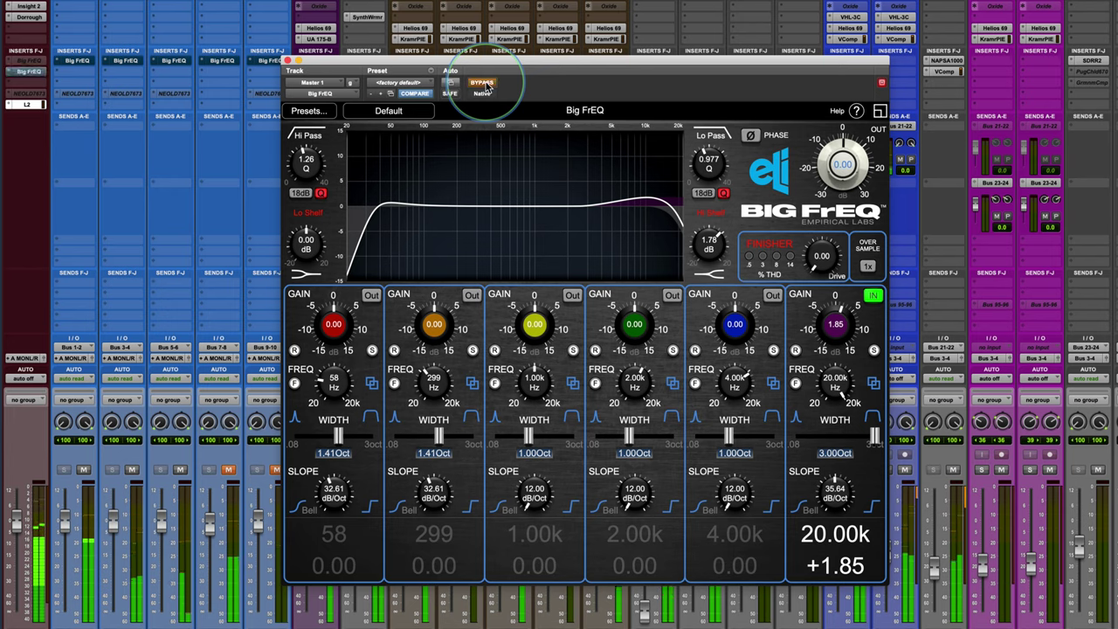
left_click(483, 84)
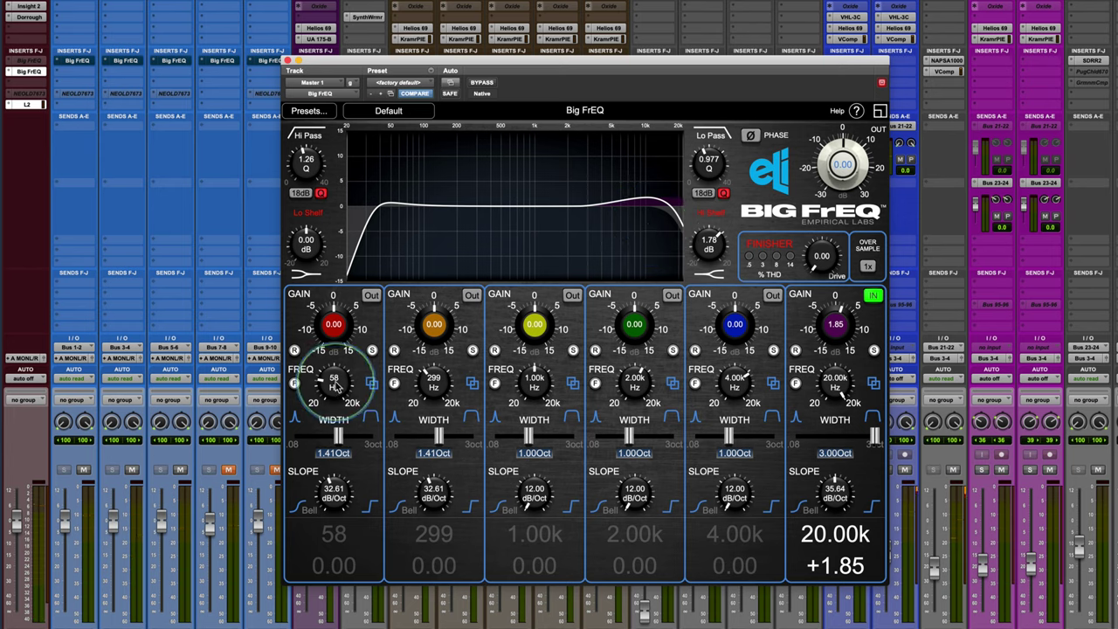
- Switch in band 1 as a low-end boost with a 60 dB/Oct slope
left_click_drag(335, 387, 330, 411)
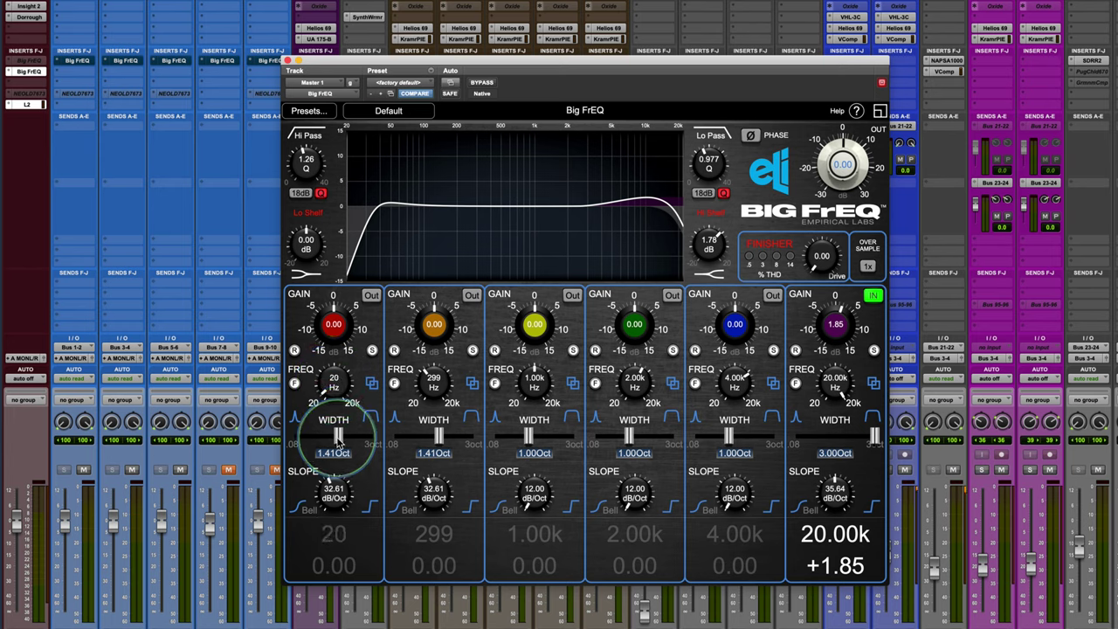
left_click_drag(344, 486, 341, 505)
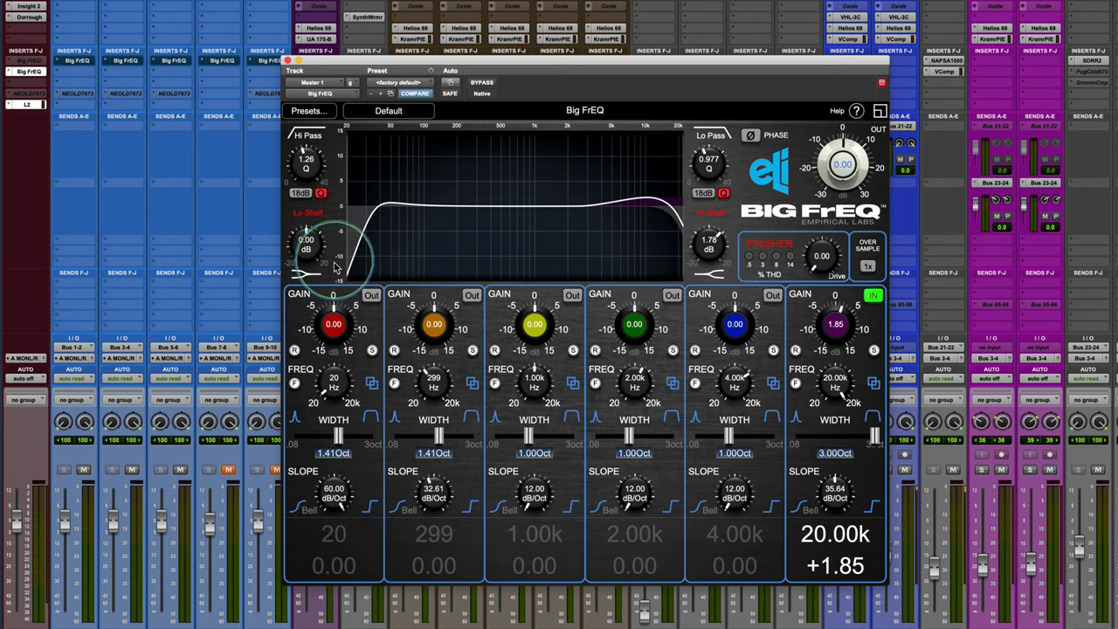
left_click_drag(333, 325, 330, 324)
left_click(371, 295)
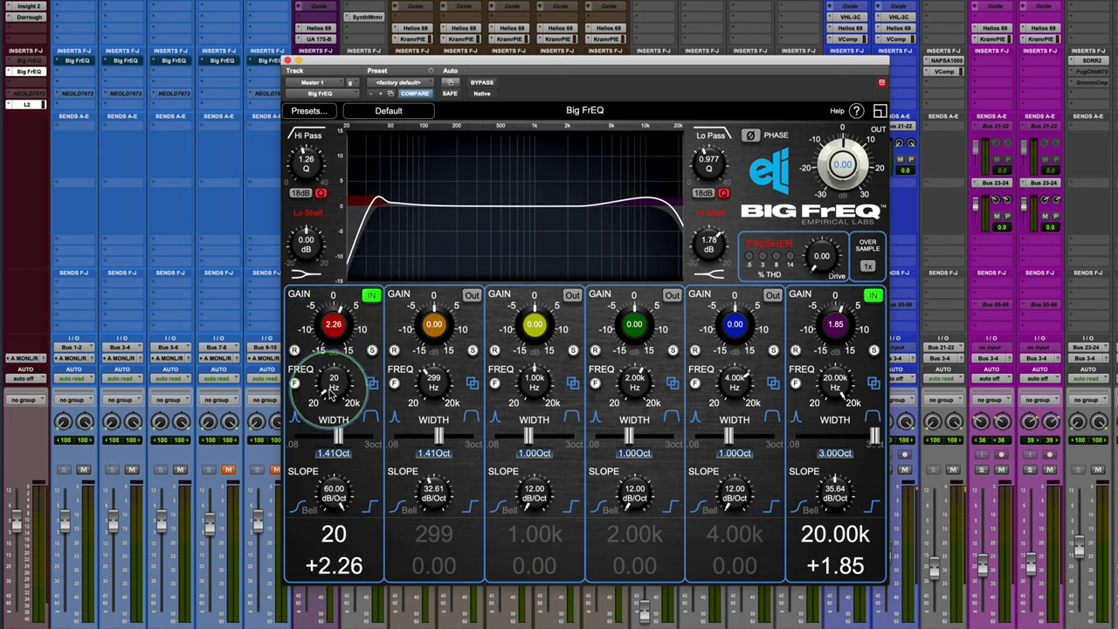
- Place band 1 at 29 Hz with its width at the full 3.00 octaves
left_click_drag(330, 395, 317, 350)
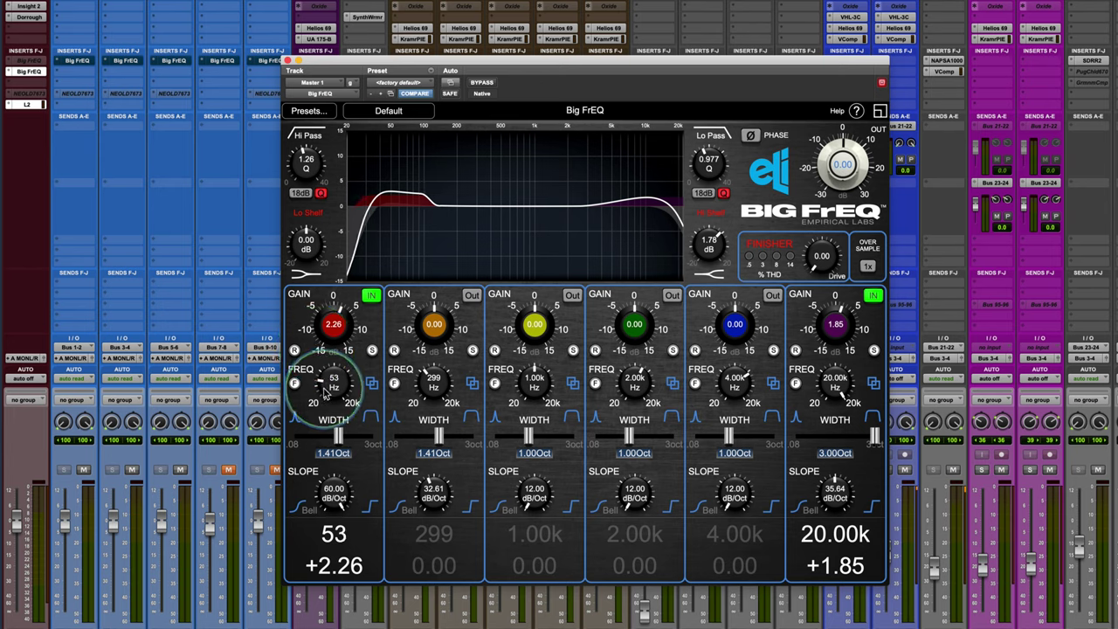
left_click_drag(324, 391, 326, 395)
left_click_drag(338, 435, 370, 441)
left_click_drag(332, 389, 332, 402)
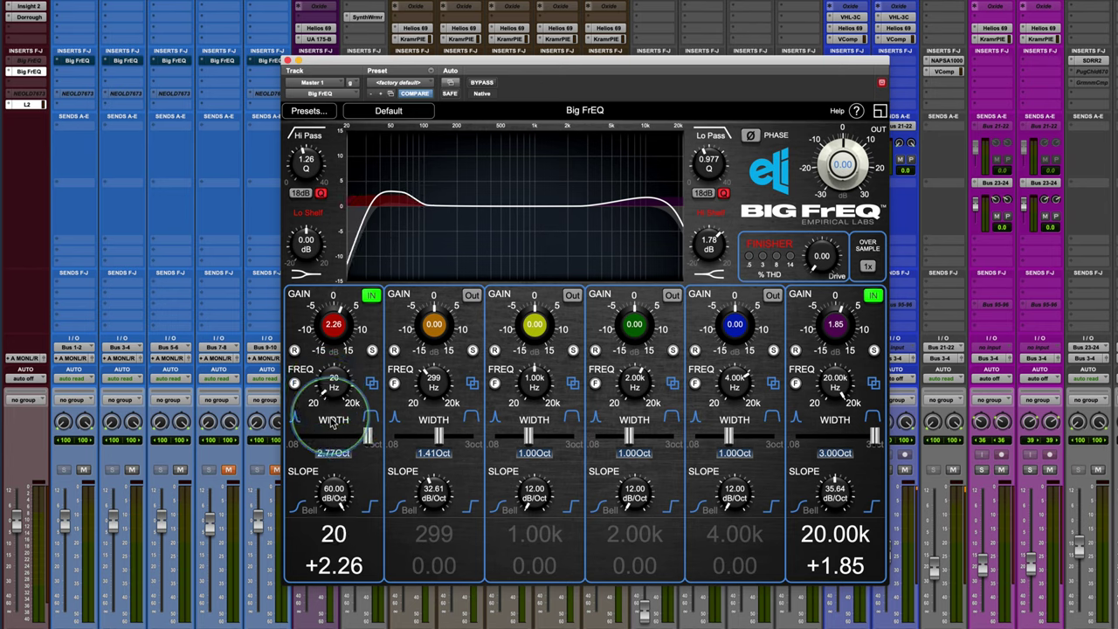
left_click_drag(368, 439, 390, 440)
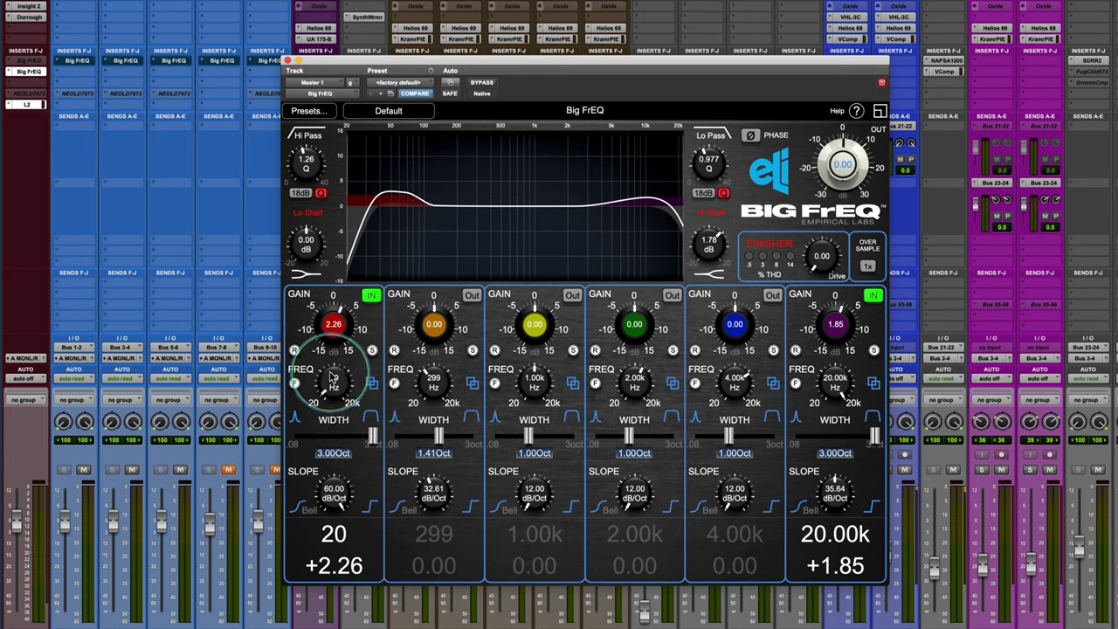
left_click_drag(332, 377, 328, 357)
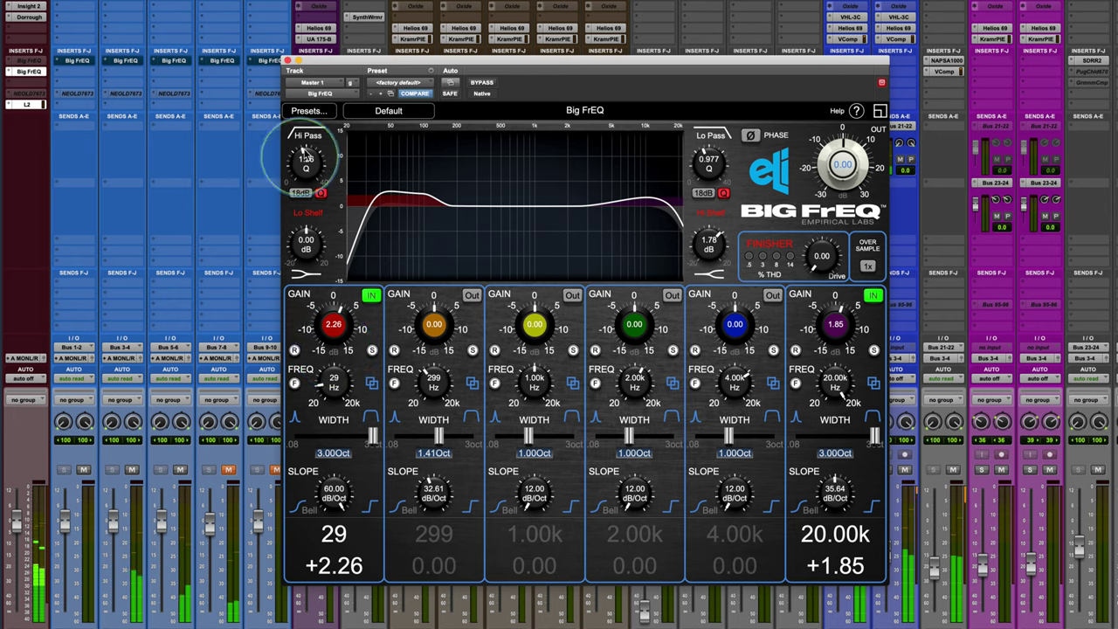
- Cut band 1's boost to +1.23 dB and set the Hi Pass Q to 1.11, comparing along the way
left_click(308, 136)
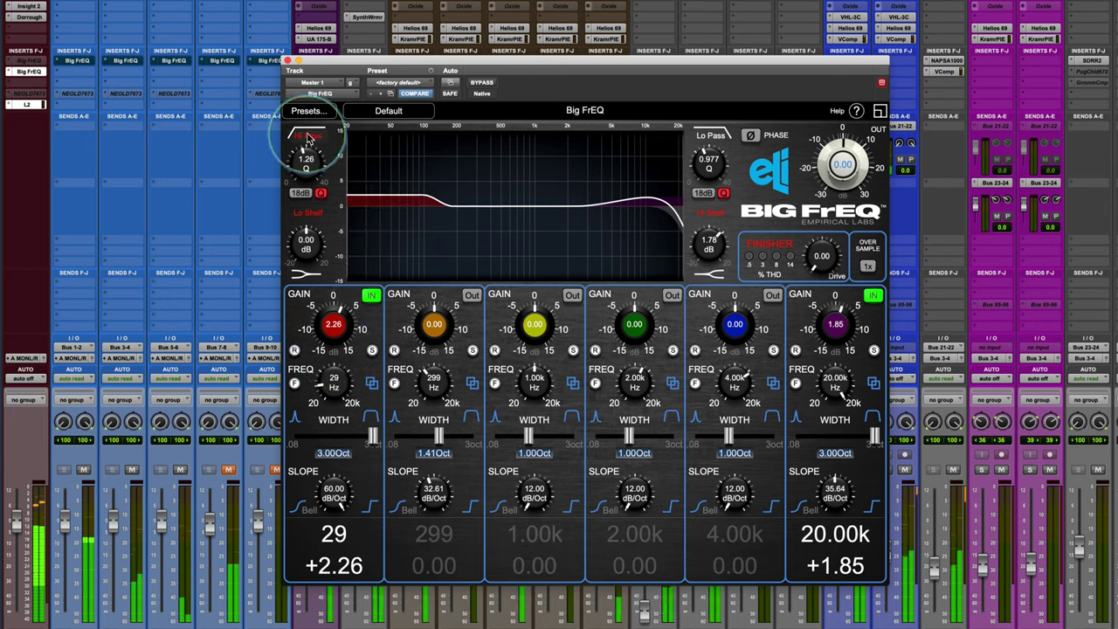
left_click_drag(333, 323, 332, 329)
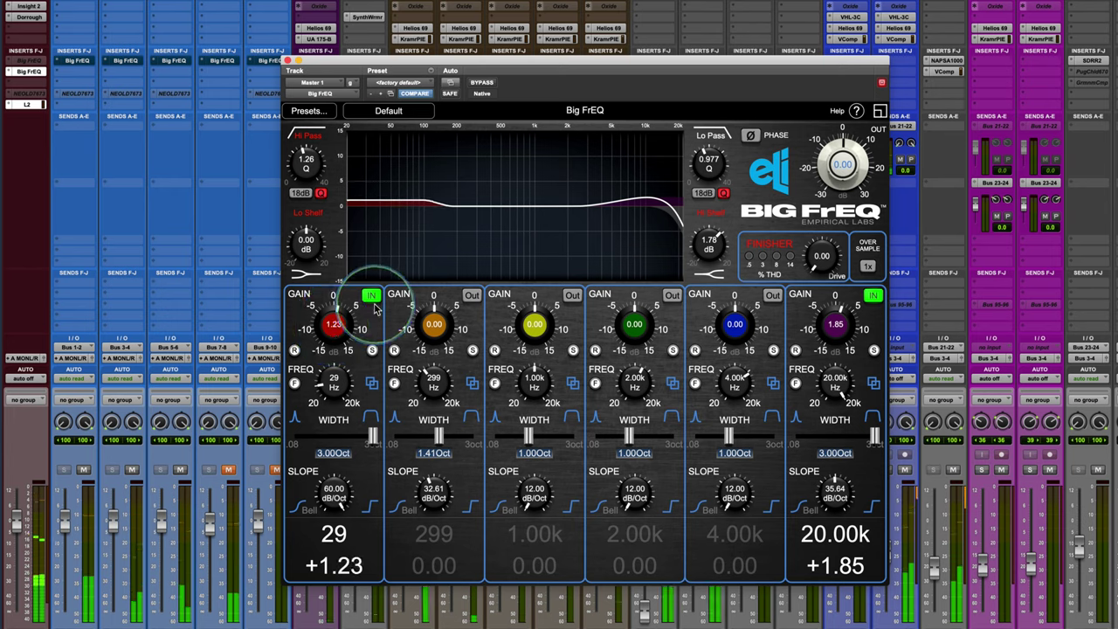
left_click(372, 296)
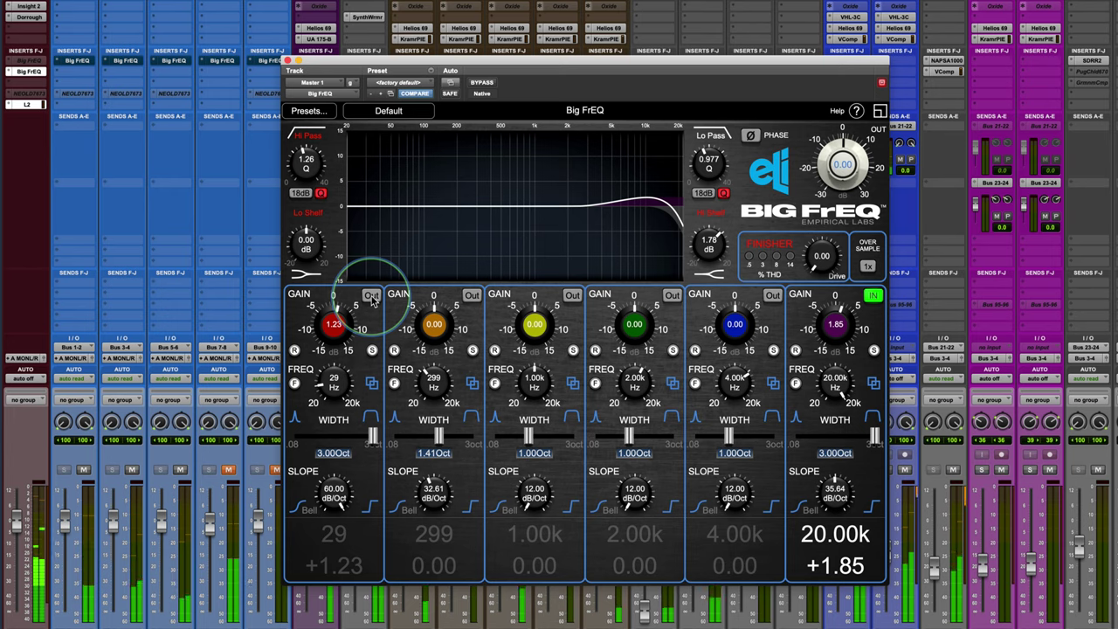
left_click(371, 296)
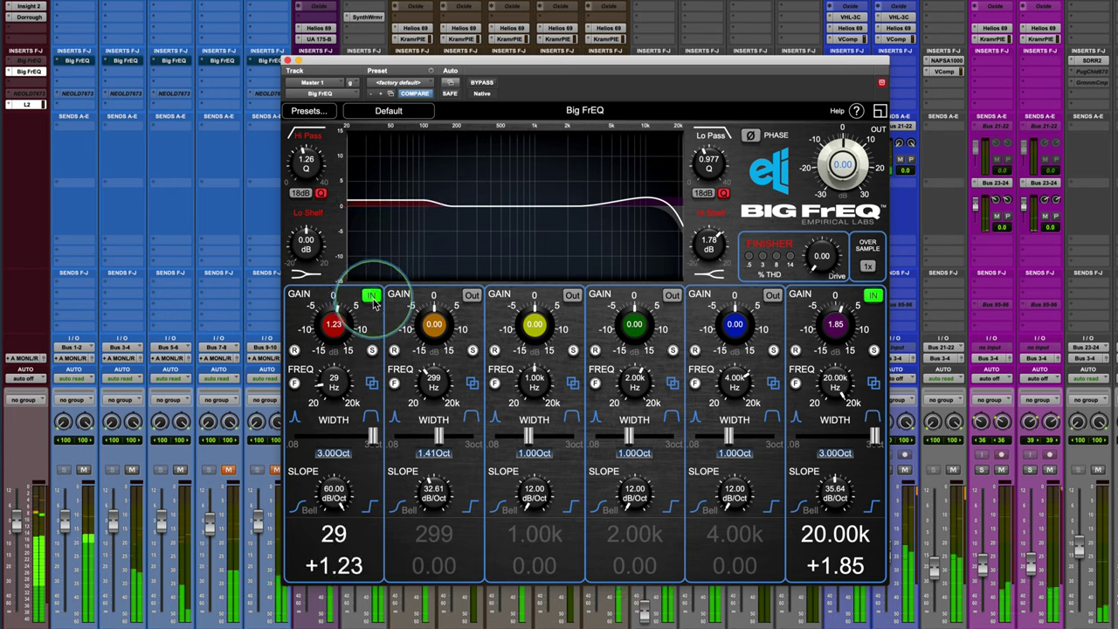
left_click(308, 136)
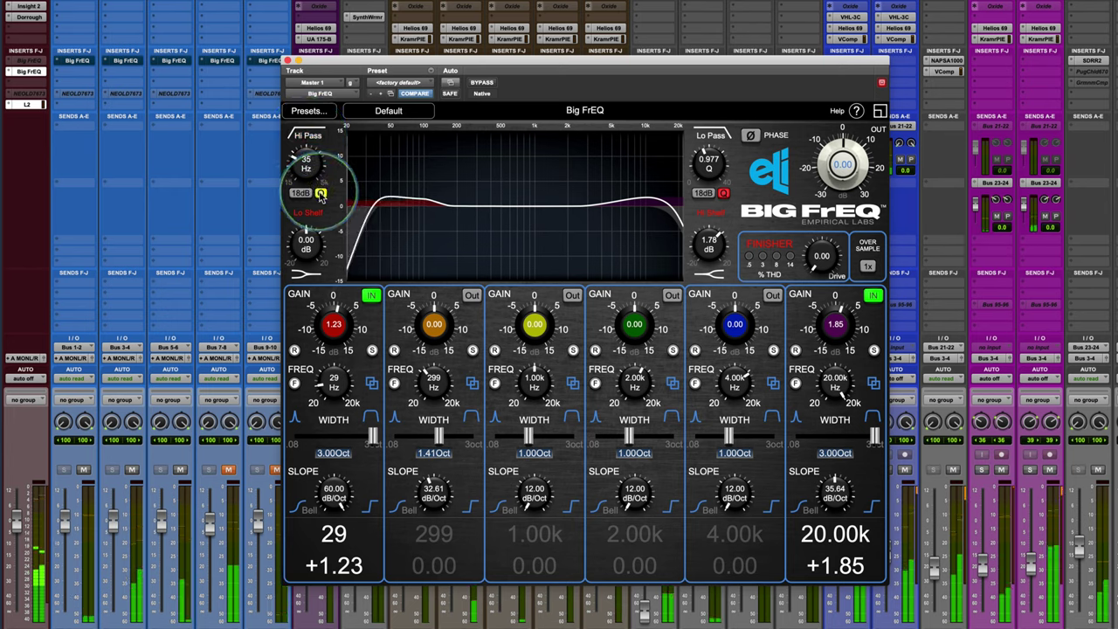
scroll(302, 169, "down", 3)
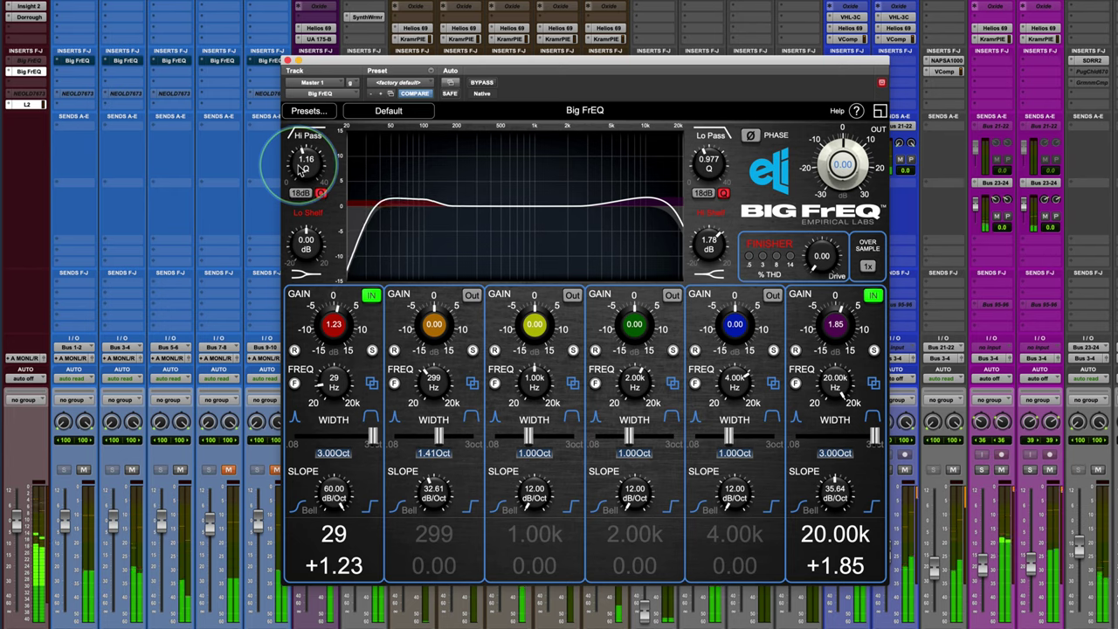
scroll(302, 170, "down", 2)
scroll(302, 170, "up", 1)
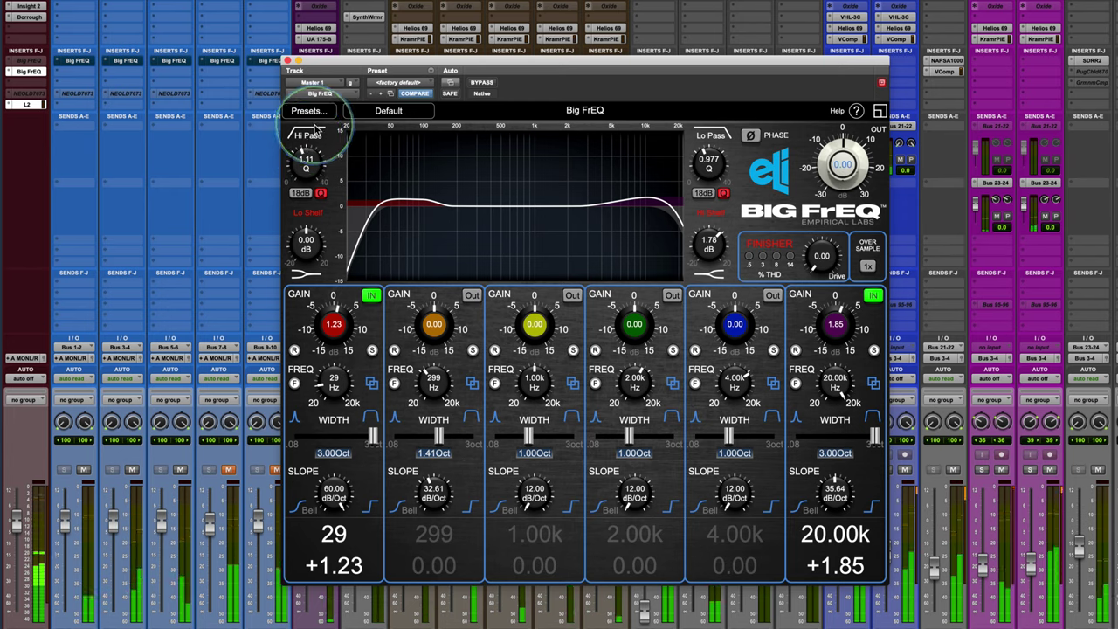
- A/B the EQ, then set band 1 to 33 Hz with a 2.87-octave width
left_click(482, 83)
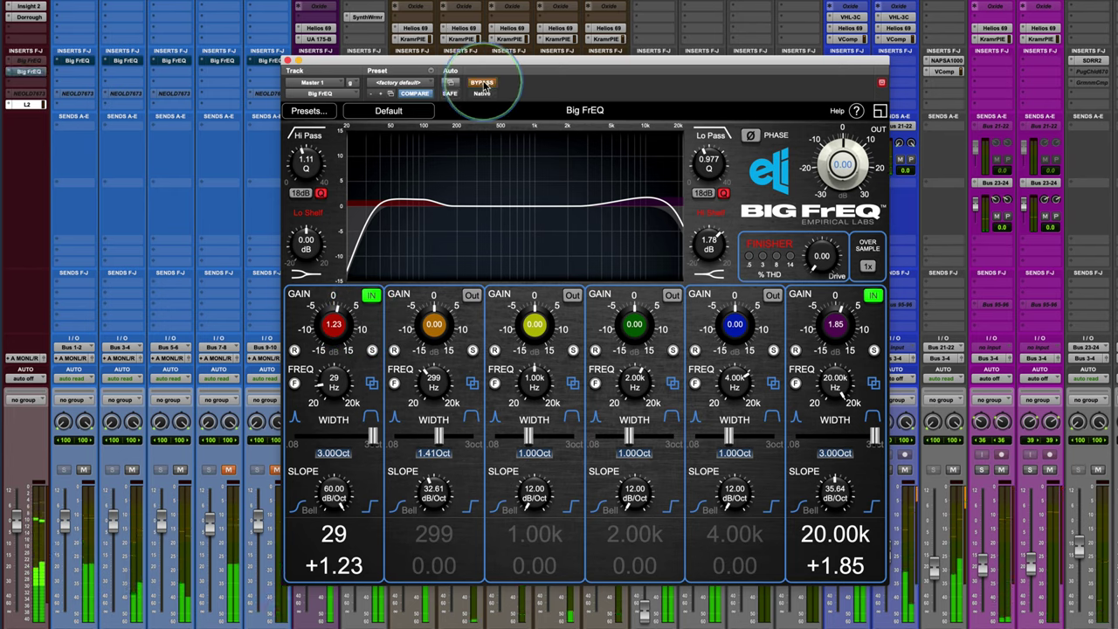
left_click(482, 83)
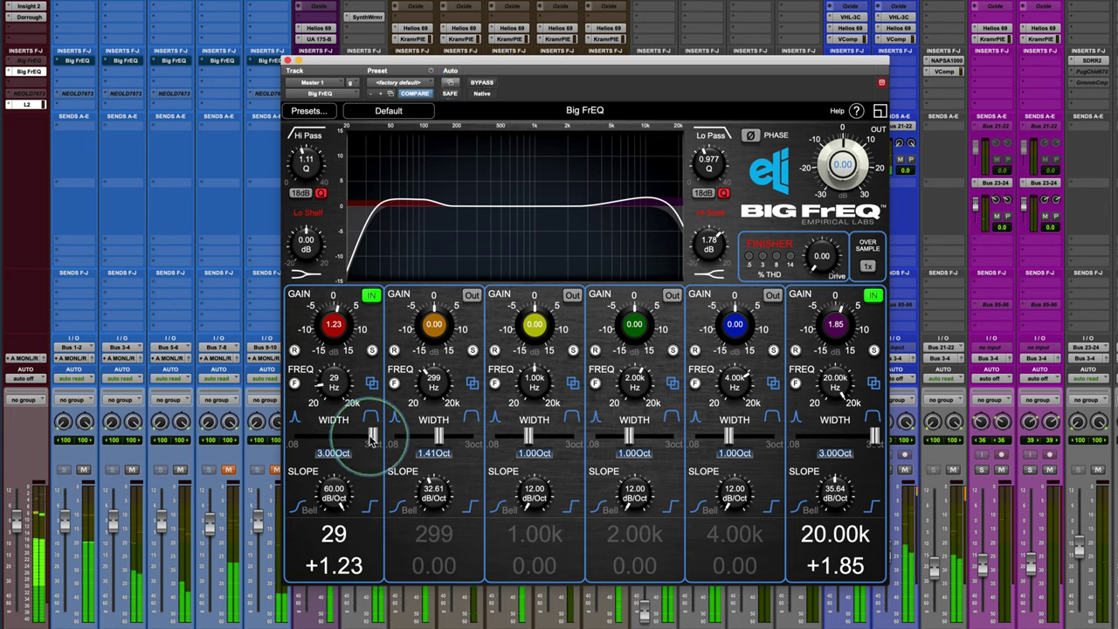
left_click_drag(371, 441, 370, 441)
left_click_drag(334, 400, 333, 391)
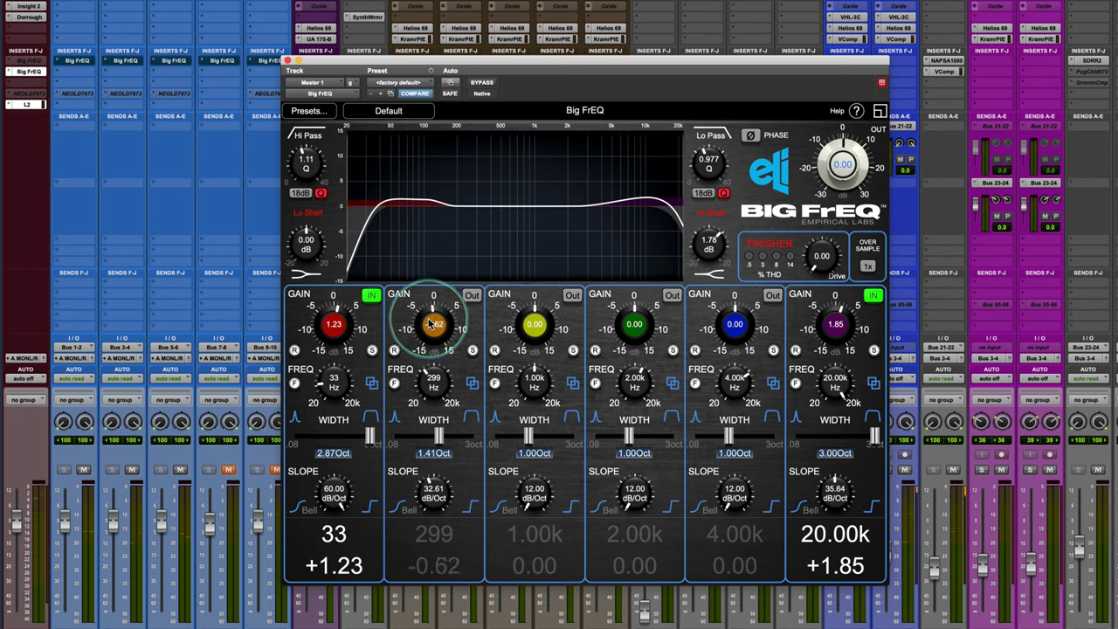
- Make band 2 a -0.53 dB cut at 254 Hz, 0.80 octaves wide, comparing it in and out
left_click_drag(431, 324, 430, 326)
left_click_drag(427, 385, 427, 384)
left_click(471, 295)
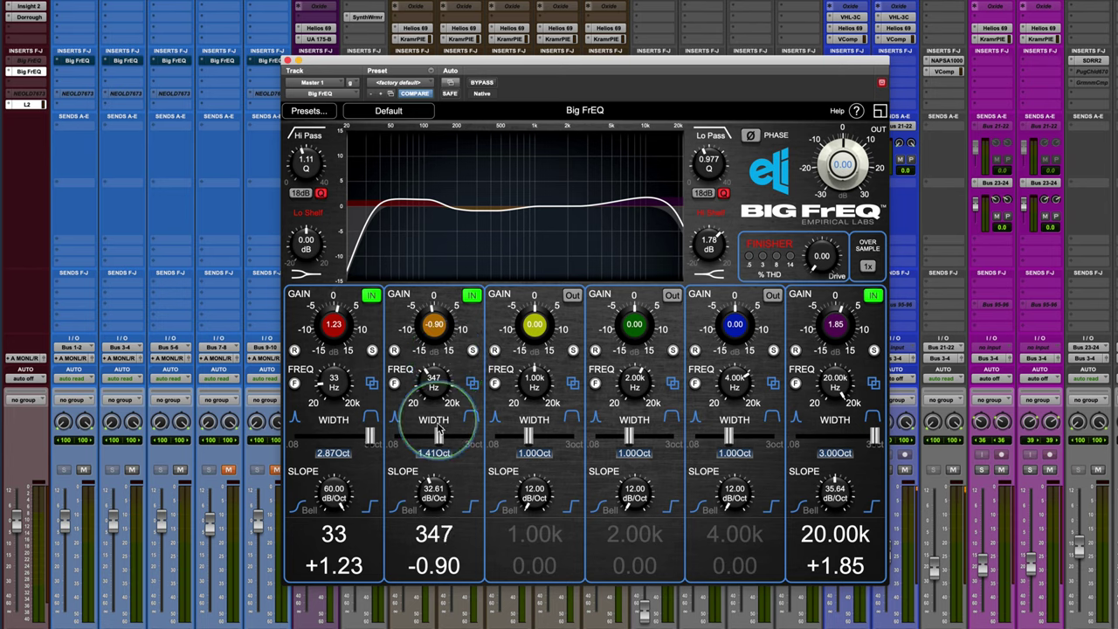
left_click_drag(434, 434, 426, 440)
left_click_drag(429, 384, 430, 385)
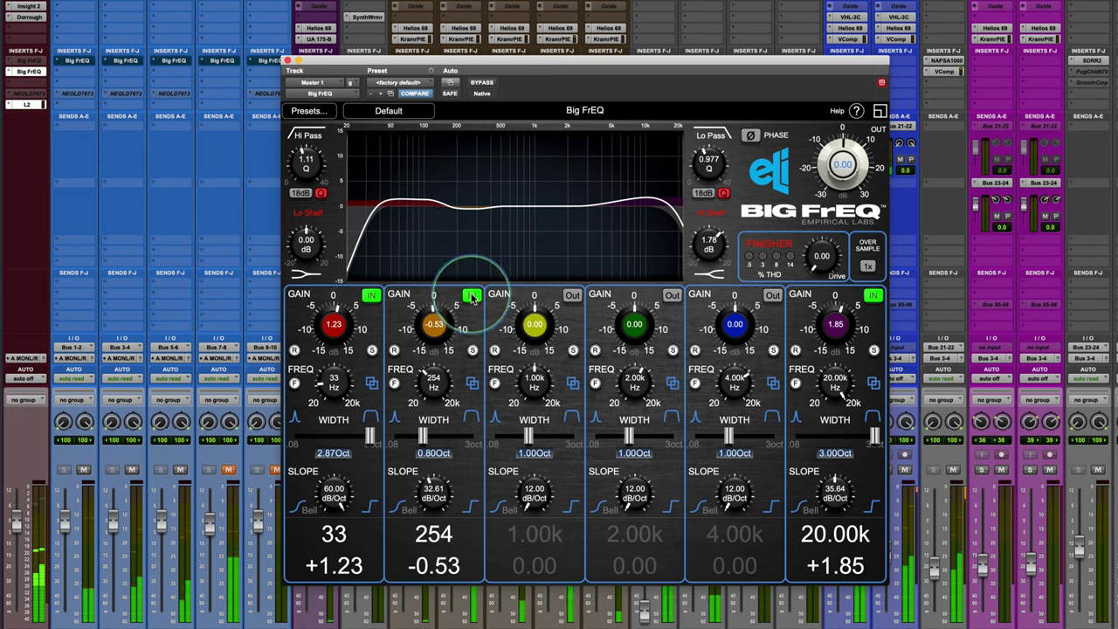
left_click(471, 296)
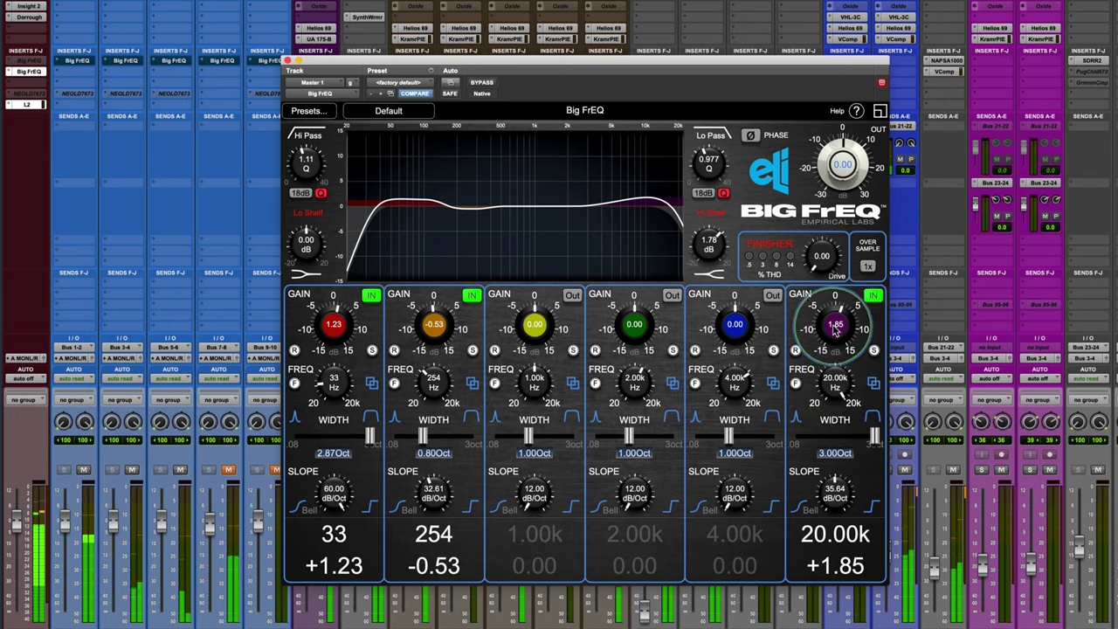
- Lower band 6's high boost to +1.39 dB and A/B the EQ twice
left_click_drag(836, 326, 836, 338)
left_click(482, 83)
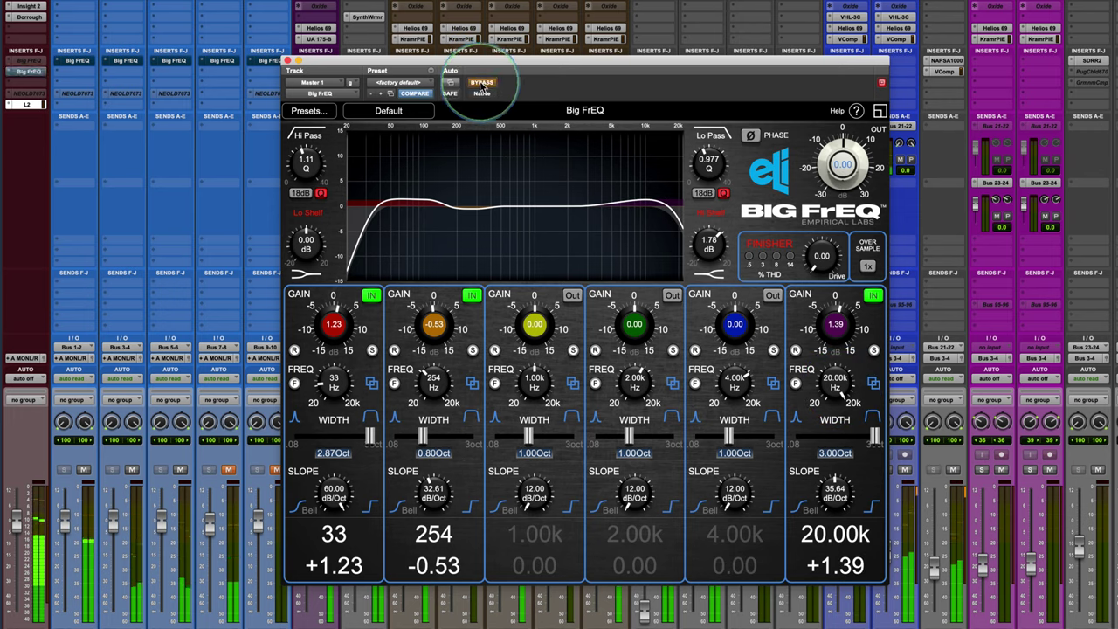
left_click(482, 84)
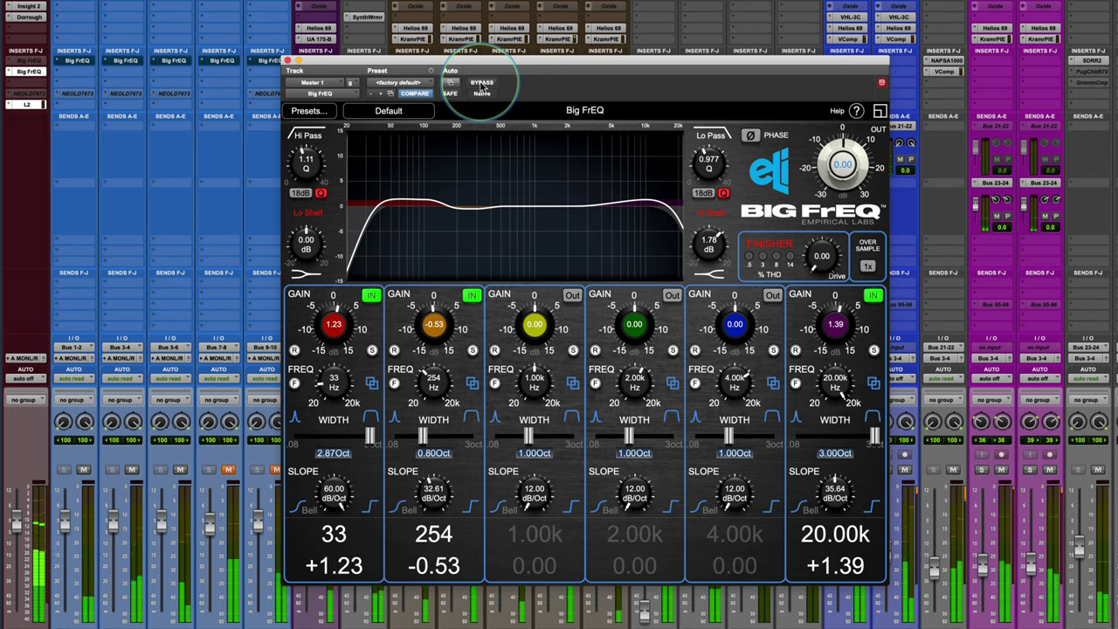
left_click(482, 84)
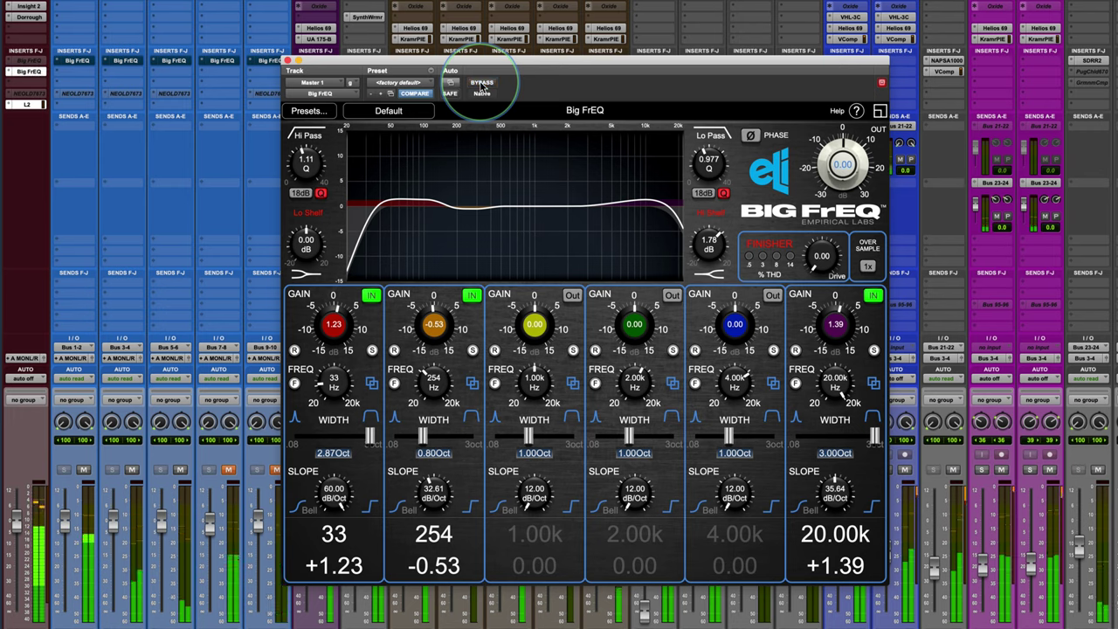
left_click(482, 83)
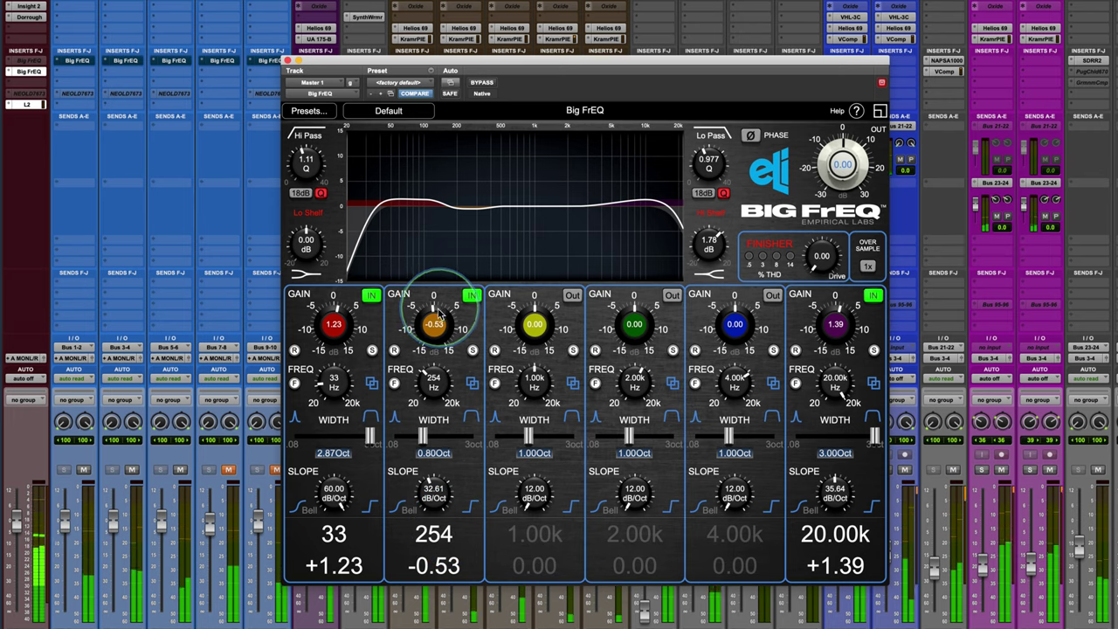
- Set band 2's slope to 29.28 dB/Oct, tweak band 1's slope, and open the DRUMS Big FrEQ
left_click_drag(430, 504, 427, 515)
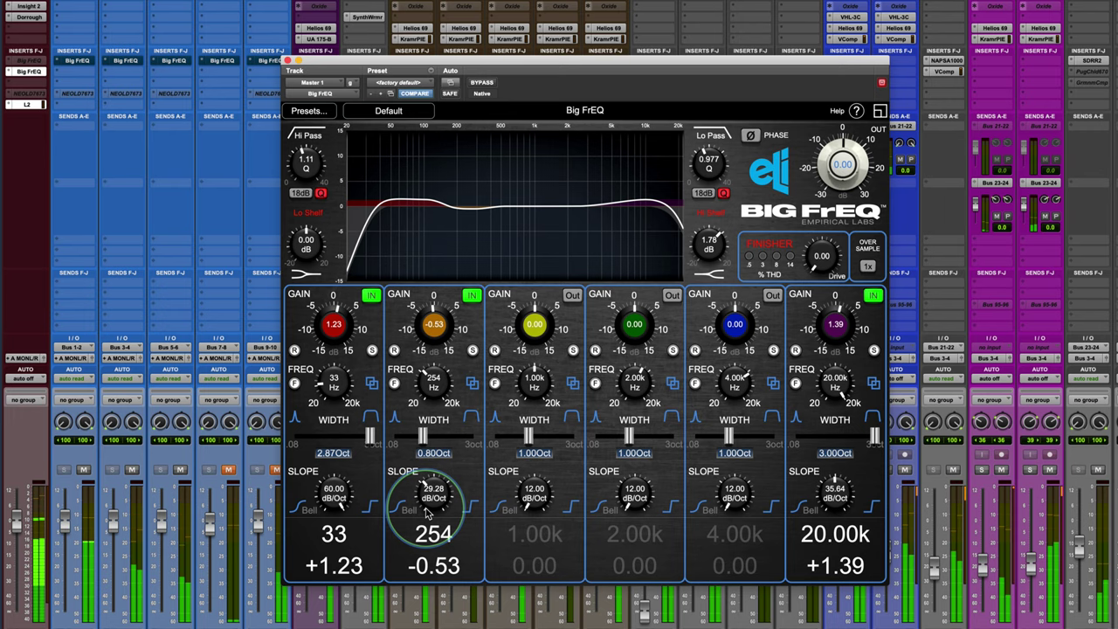
left_click(481, 83)
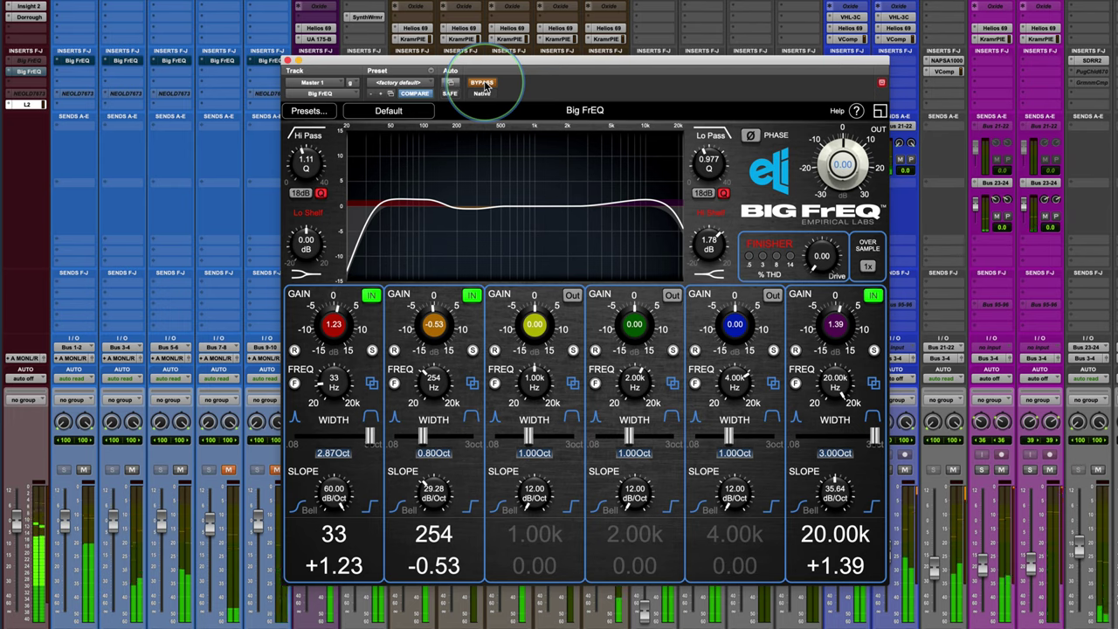
left_click(483, 83)
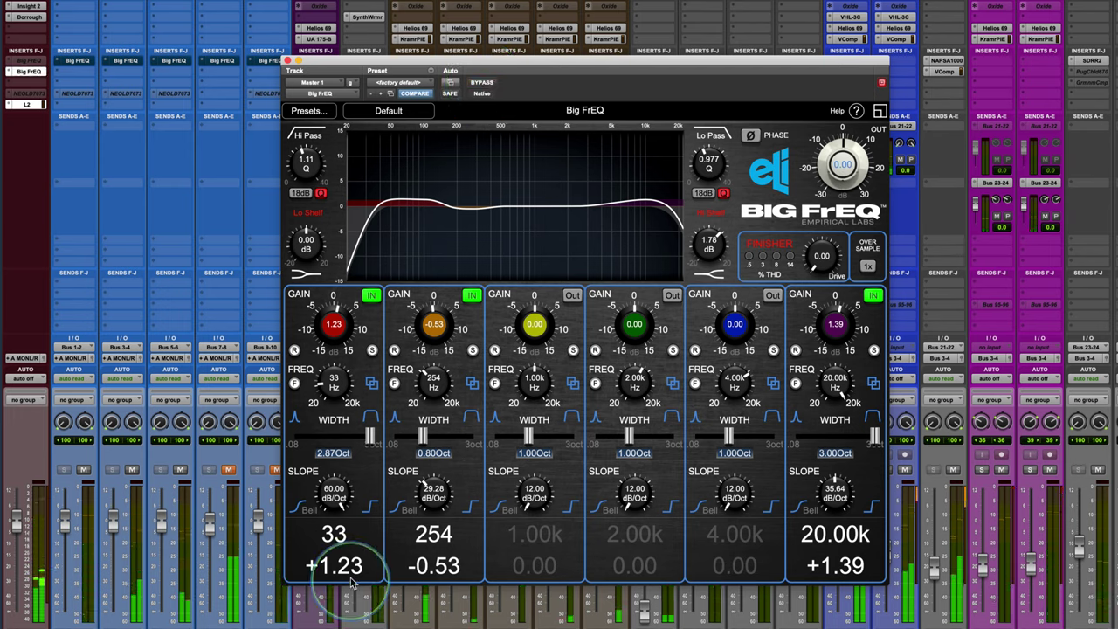
left_click_drag(336, 490, 342, 432)
left_click(481, 83)
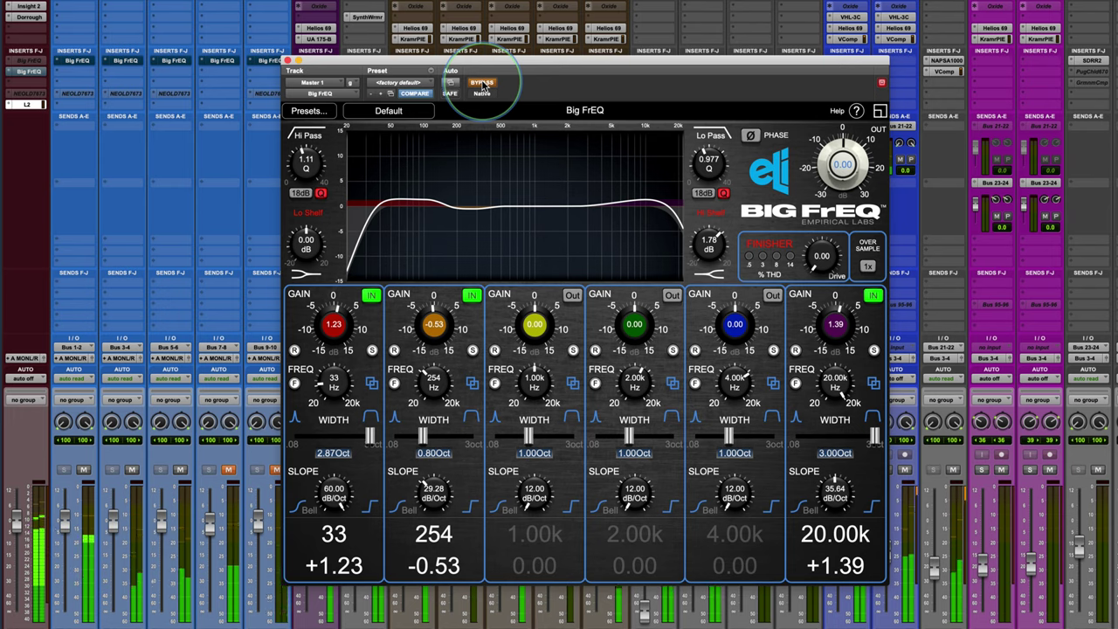
left_click(481, 83)
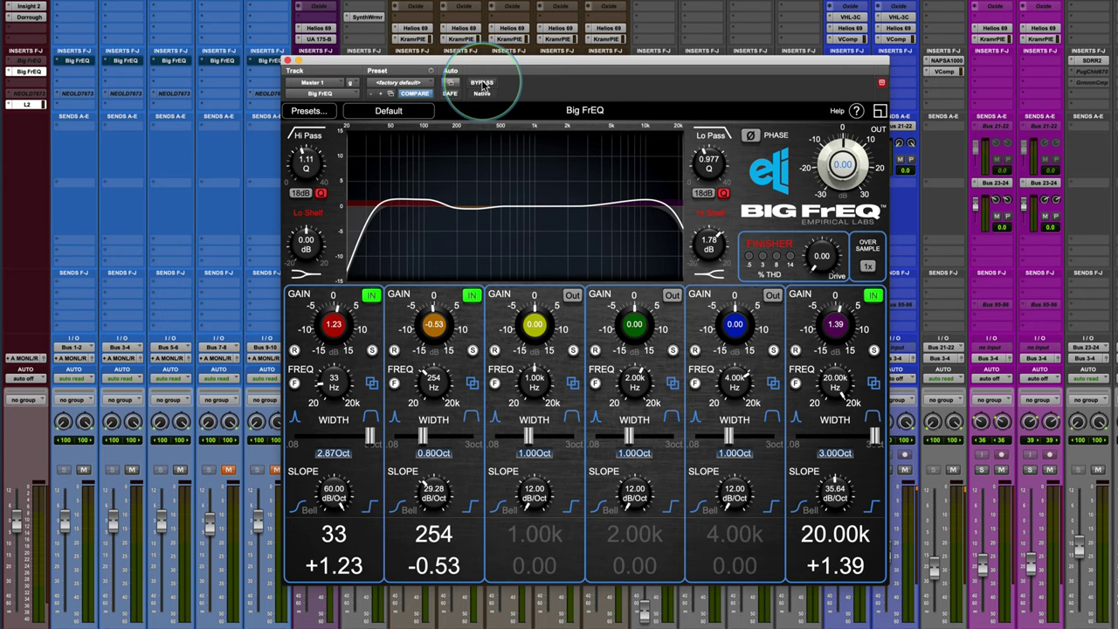
left_click(78, 62)
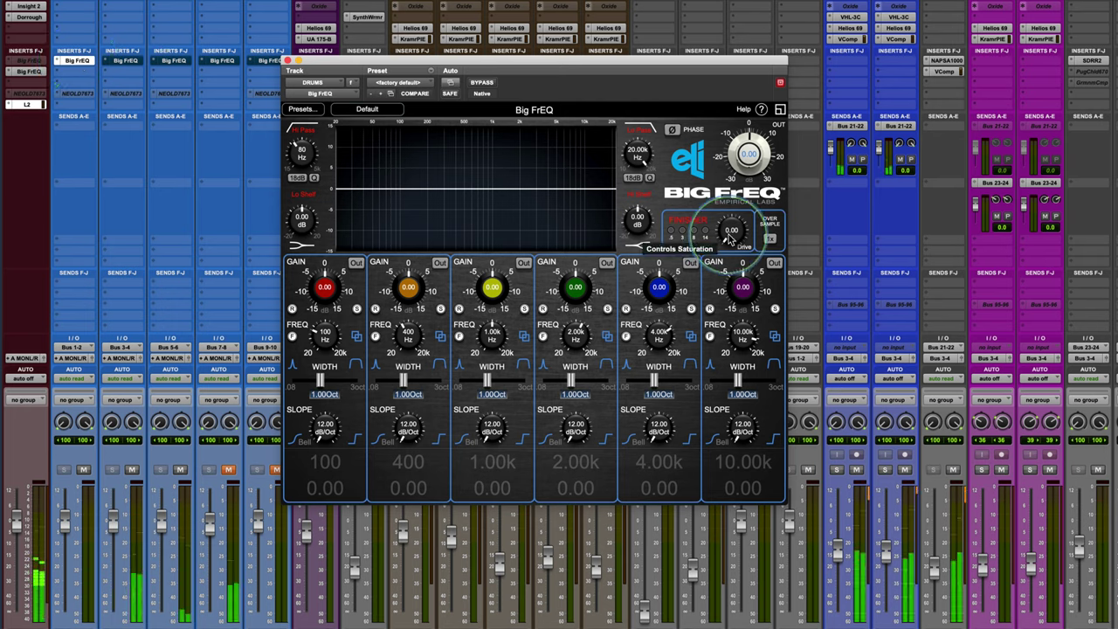
- Mute Bus 3-4 and Bus 5-6 and give the drums Finisher drive 7.10 with 8x oversampling
left_click_drag(734, 242, 729, 175)
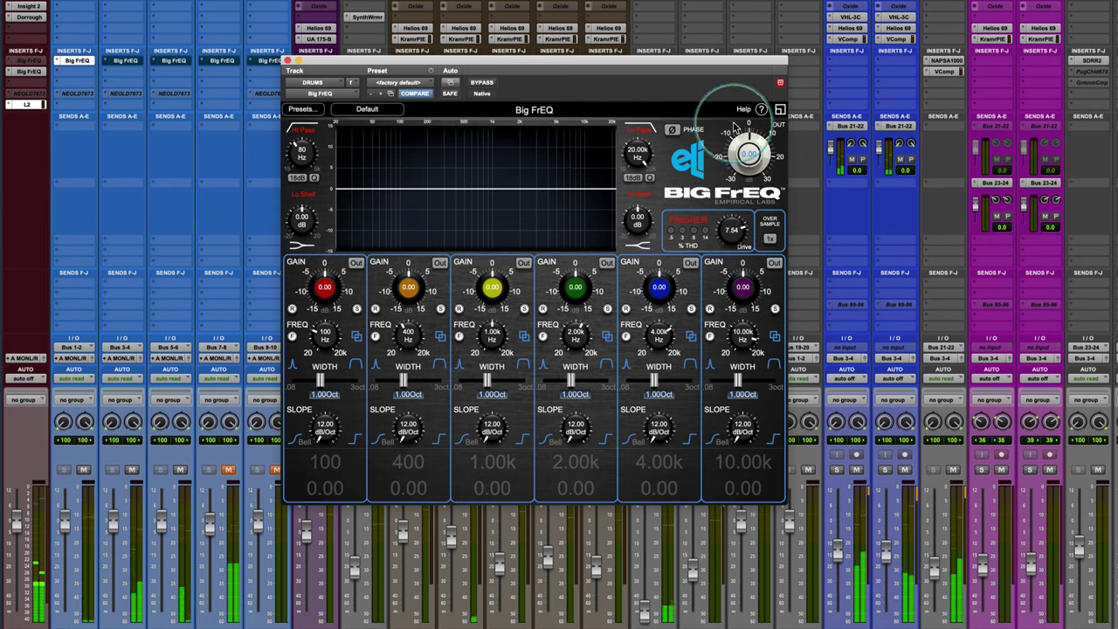
left_click(131, 469)
left_click(180, 469)
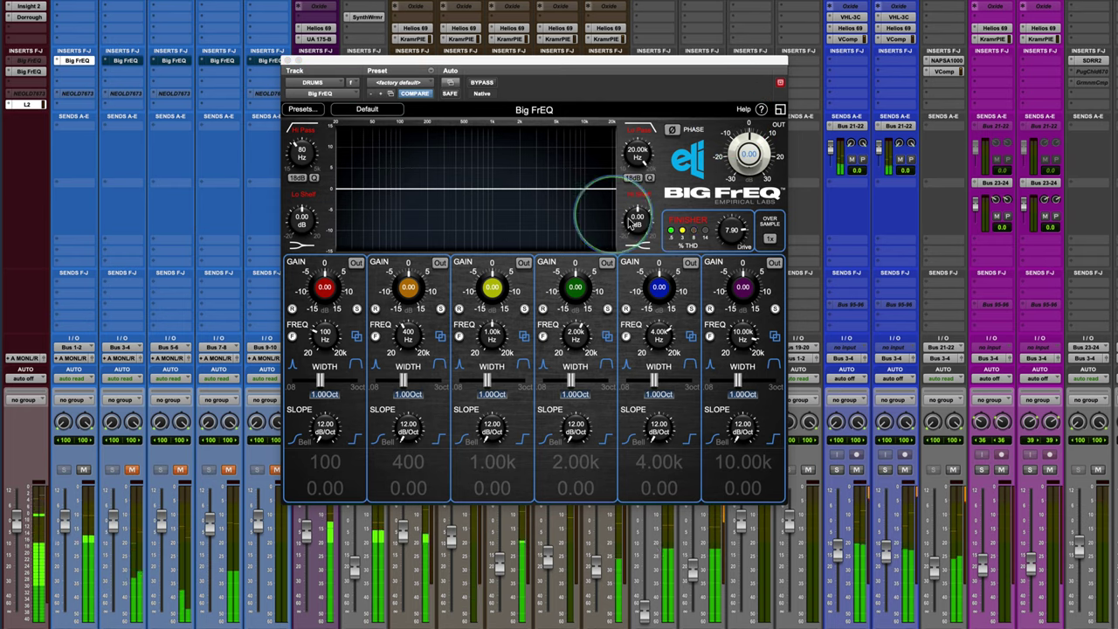
mouse_move(734, 229)
left_mouse_down()
mouse_move(723, 272)
mouse_move(726, 241)
left_mouse_up()
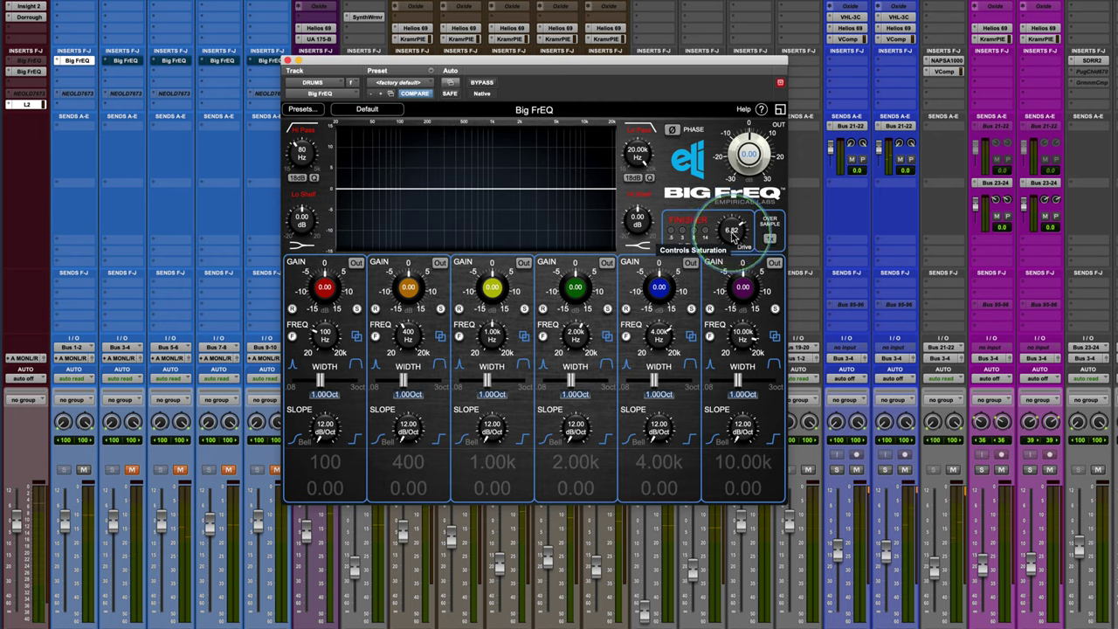
left_click(770, 239)
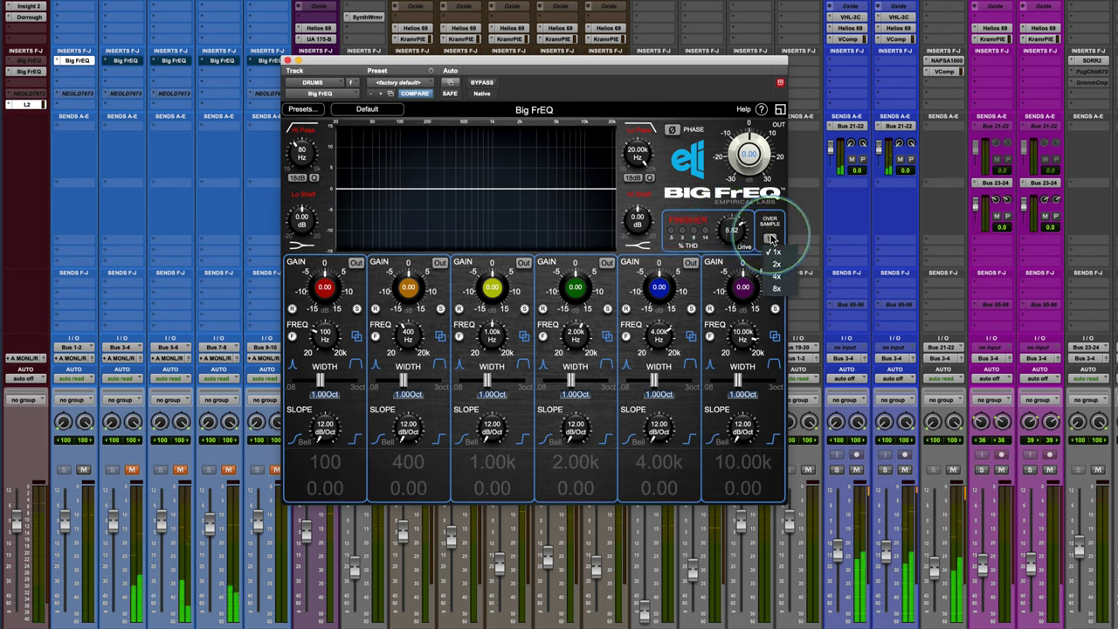
left_click(772, 287)
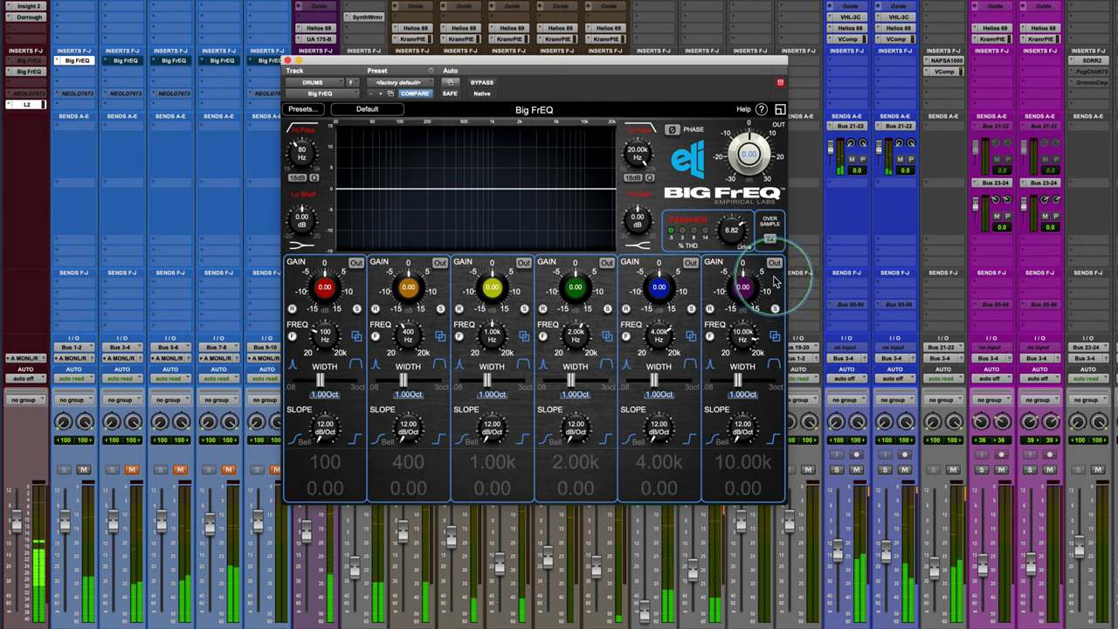
left_click(769, 237)
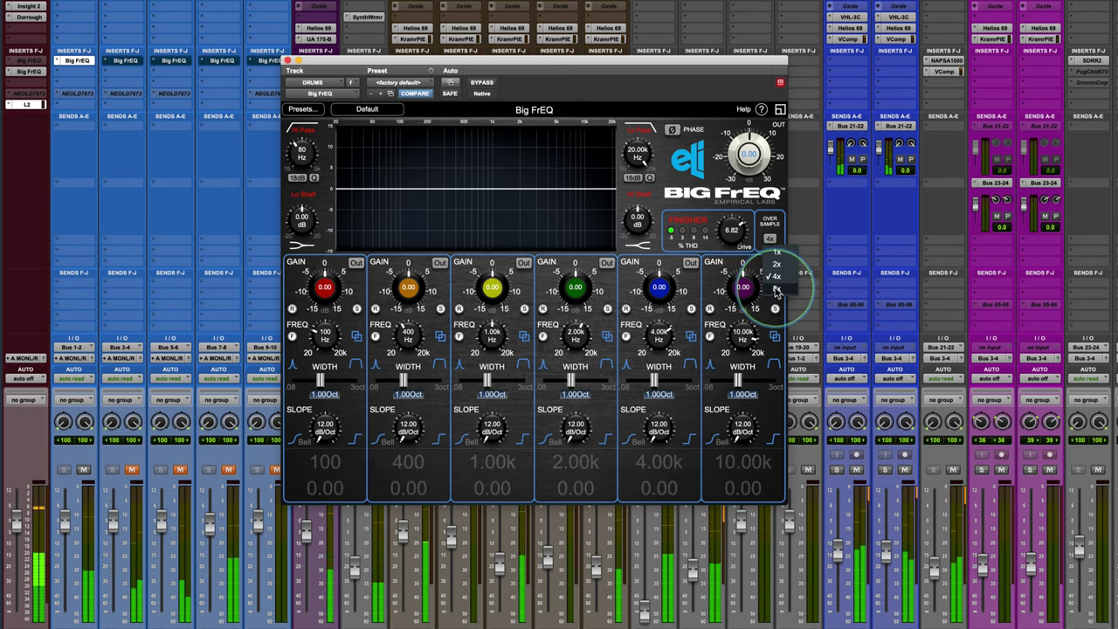
left_click(775, 289)
left_click_drag(731, 233, 731, 232)
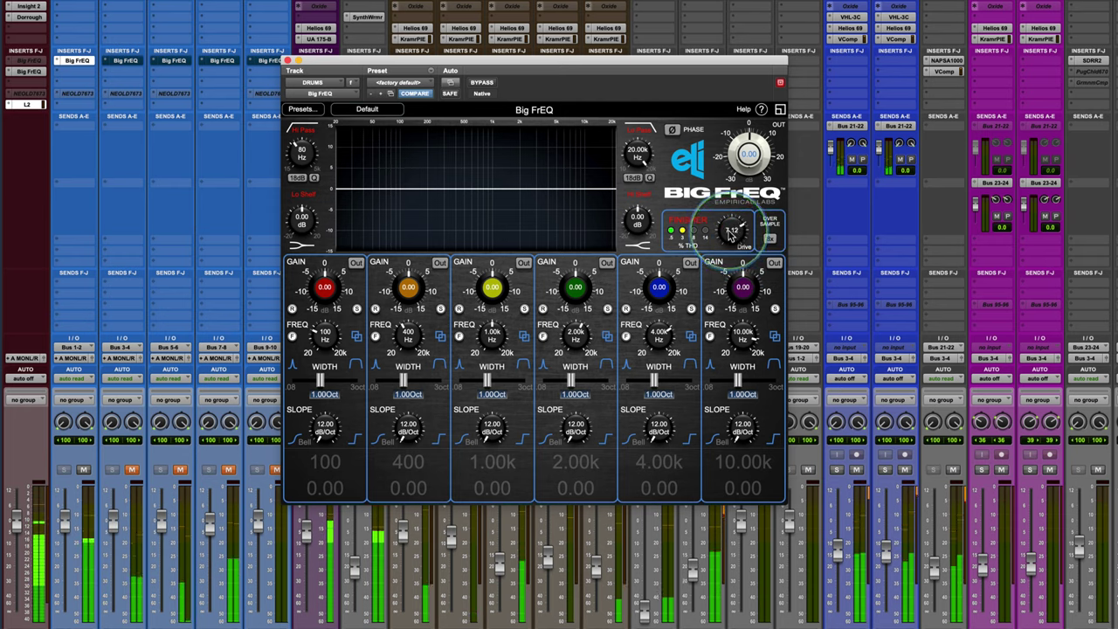
- Compare the drums EQ with Bypass, then unmute Bus 3-4 and Bus 5-6
left_click(481, 83)
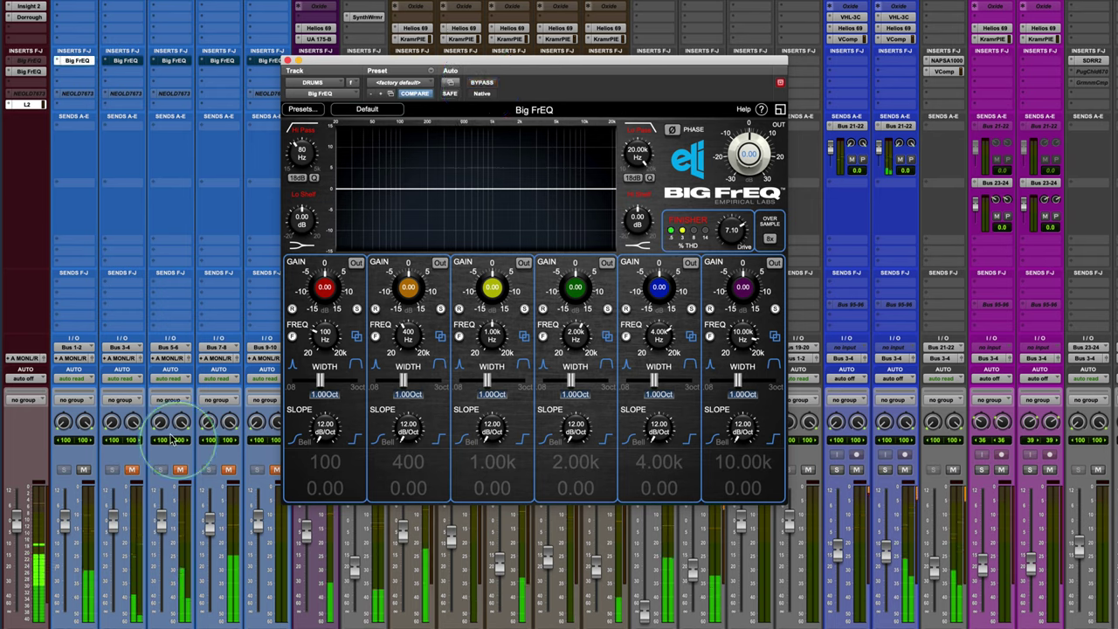
left_click(131, 469)
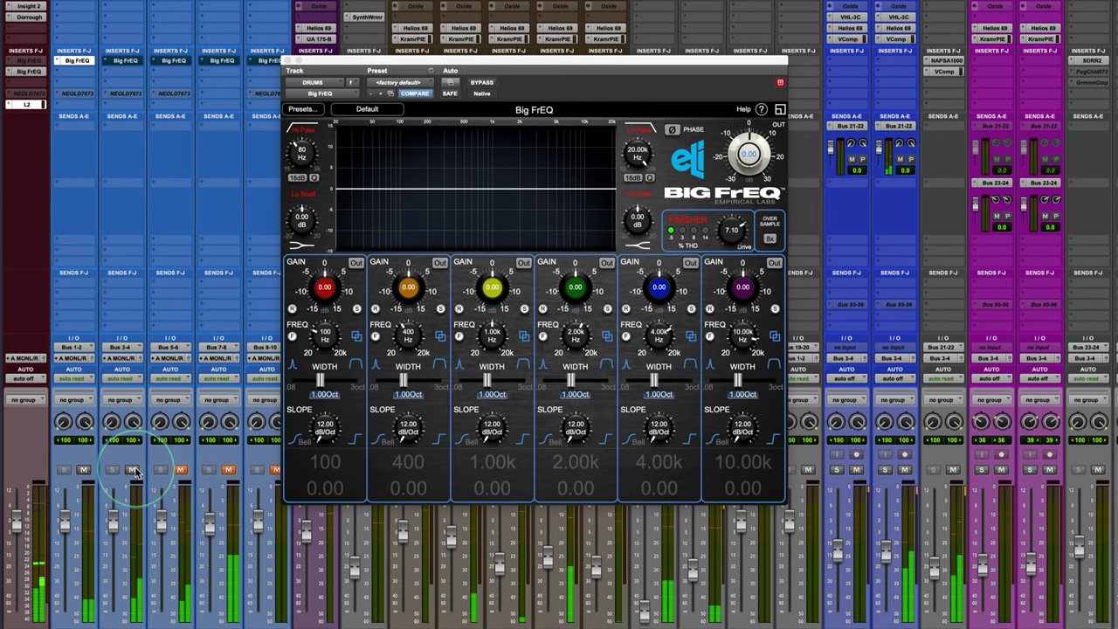
left_click(179, 470)
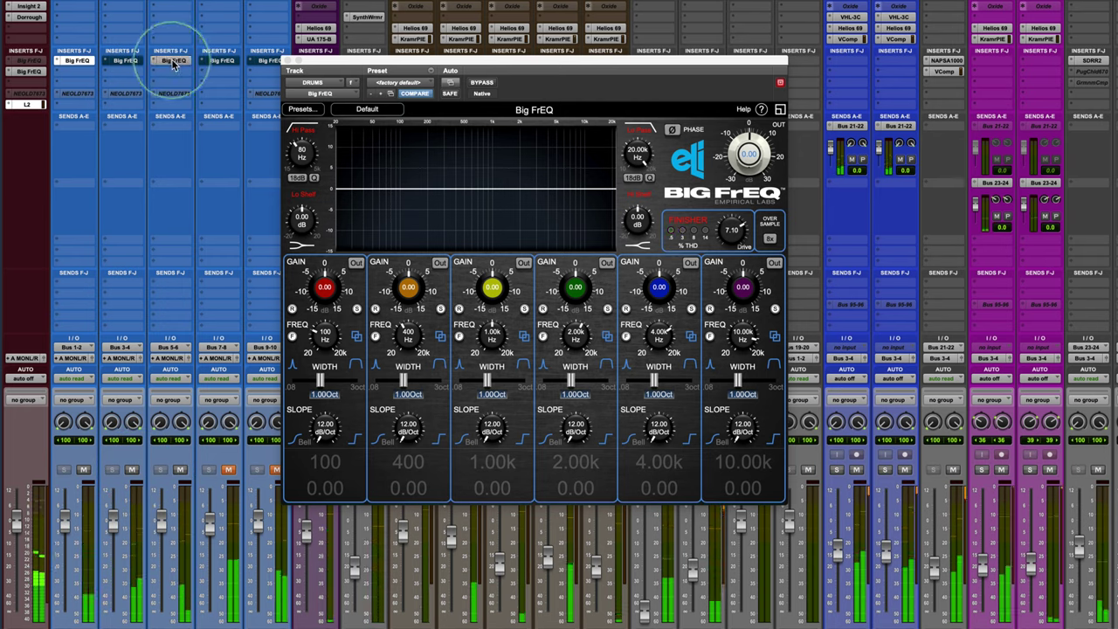
- Give the GTRS Big FrEQ Finisher drive 8.04 with 8x oversampling, then toggle track four's mute
left_click(174, 61)
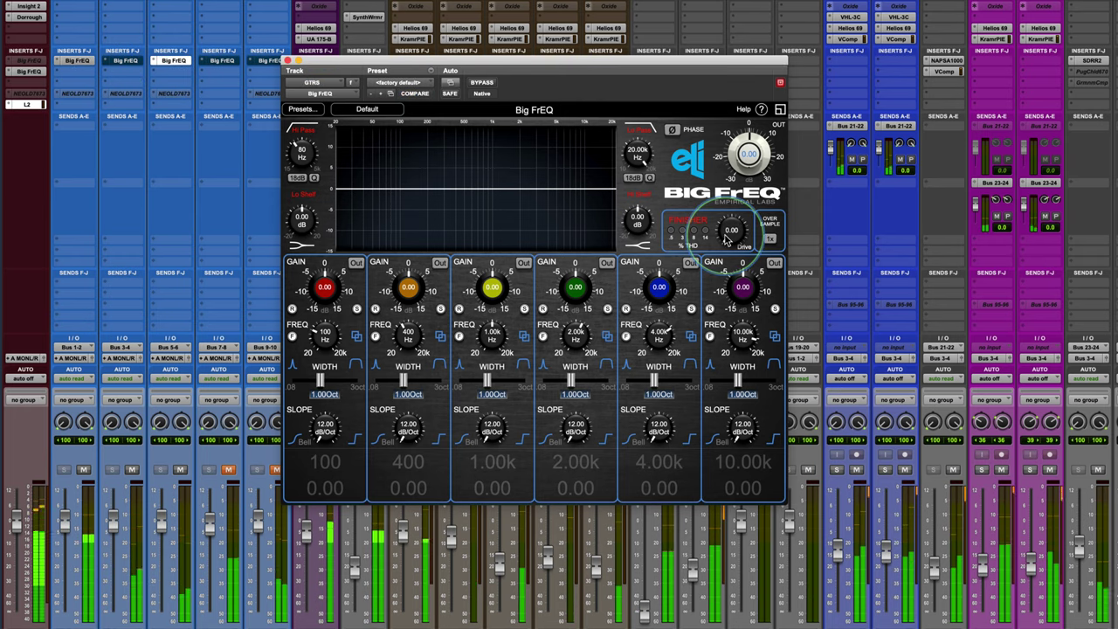
left_click_drag(730, 227, 730, 139)
left_click_drag(733, 232, 735, 206)
left_click(770, 239)
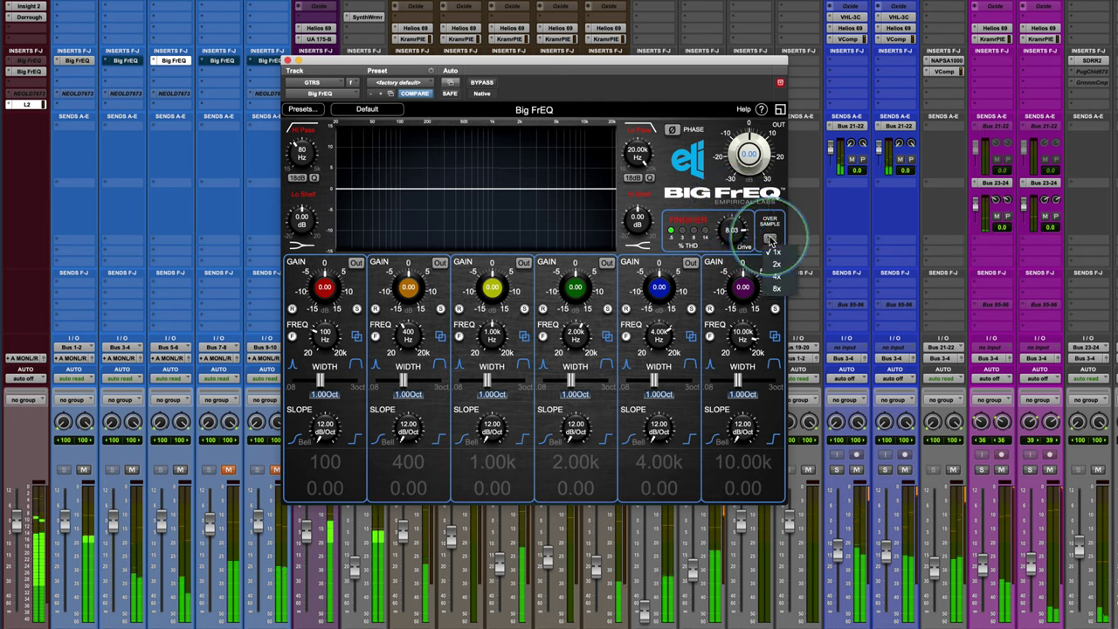
left_click(776, 288)
mouse_move(739, 229)
left_mouse_down()
mouse_move(725, 213)
mouse_move(724, 238)
left_mouse_up()
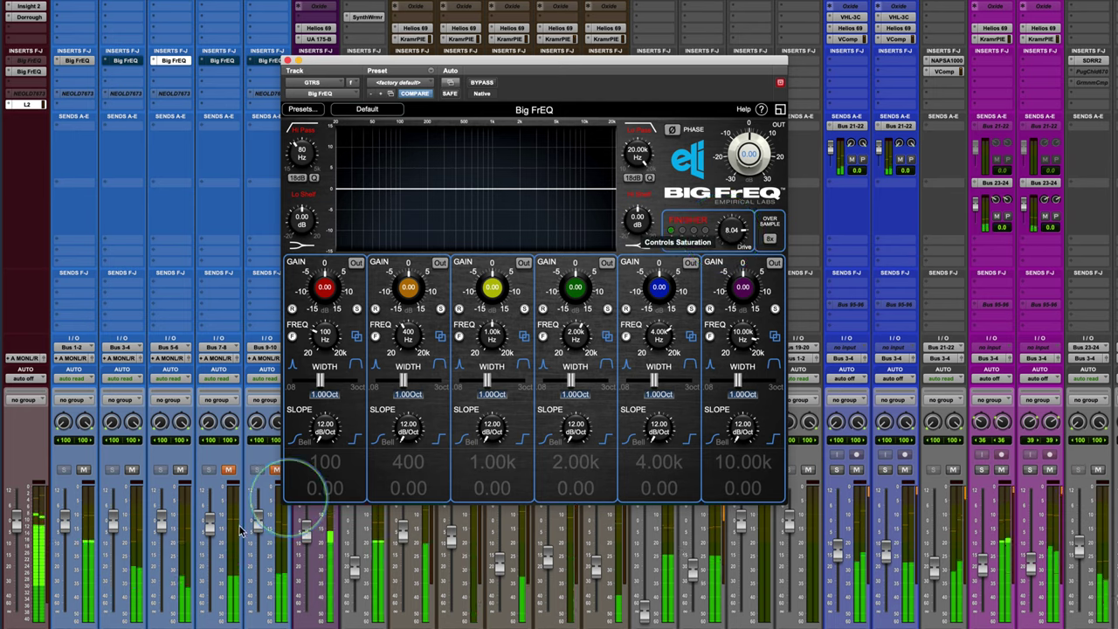
left_click(228, 469)
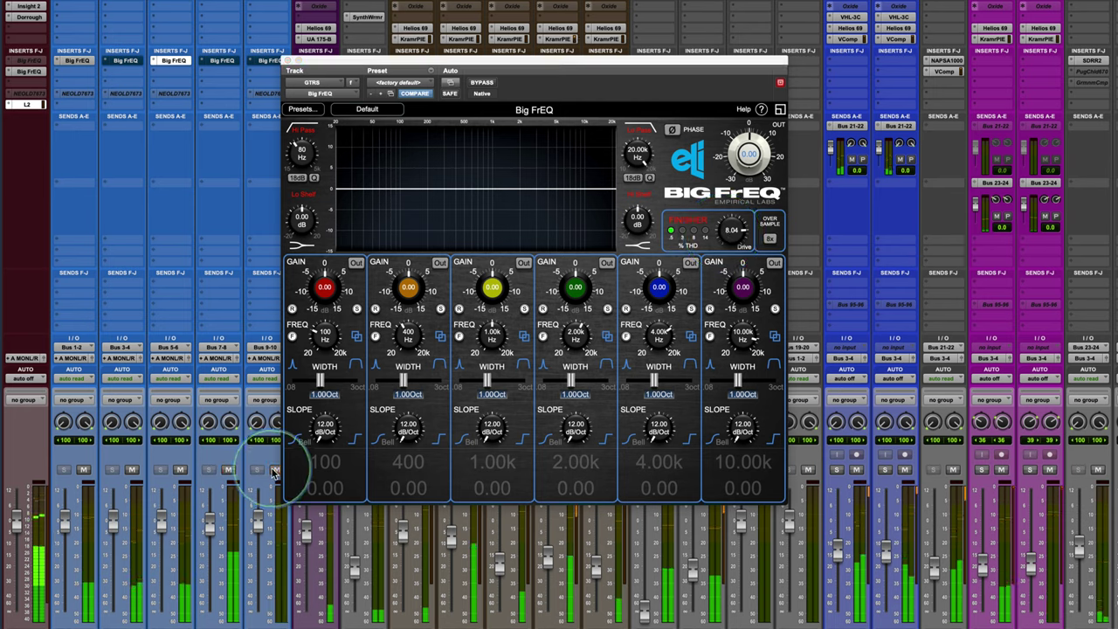
left_click(225, 56)
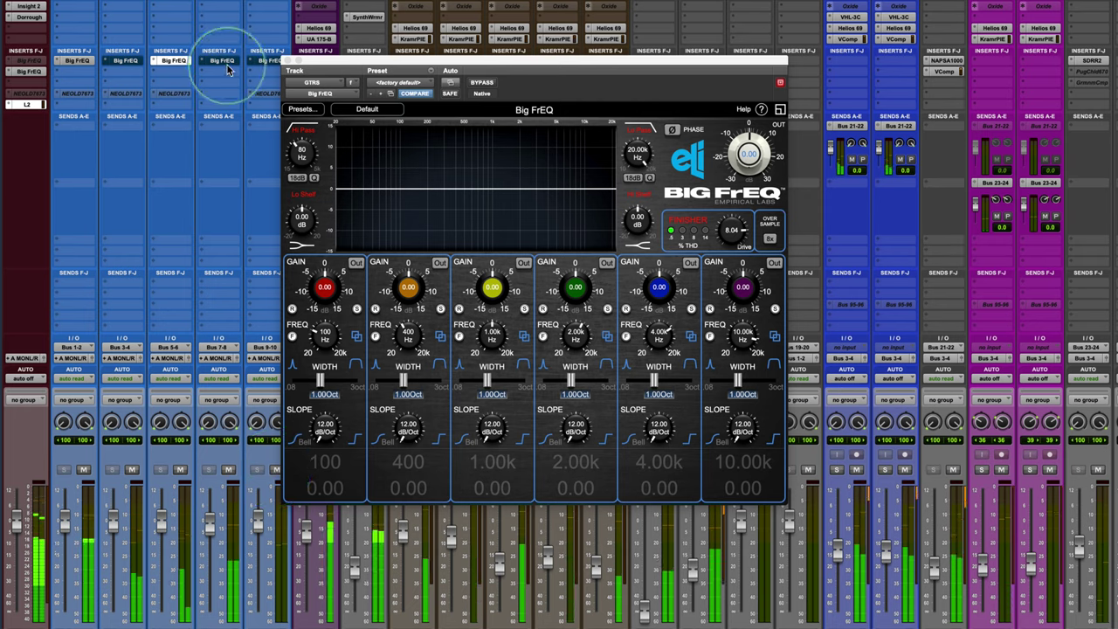
- On the LVOX bus Big FrEQ, set a Finisher drive and choose 8x oversampling
left_click(224, 62)
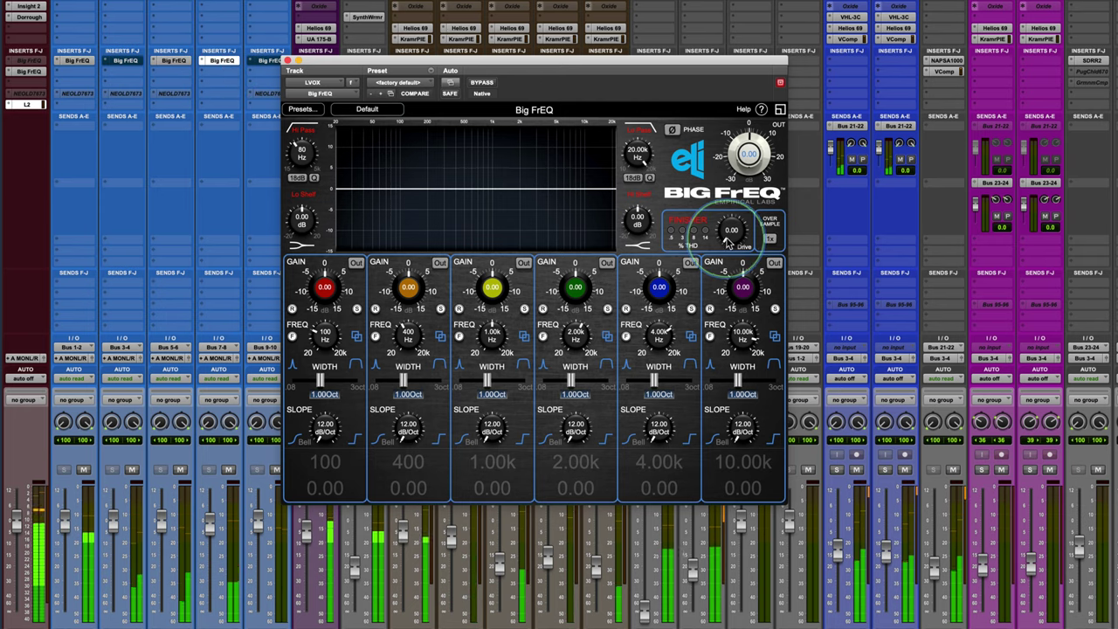
left_click(725, 152)
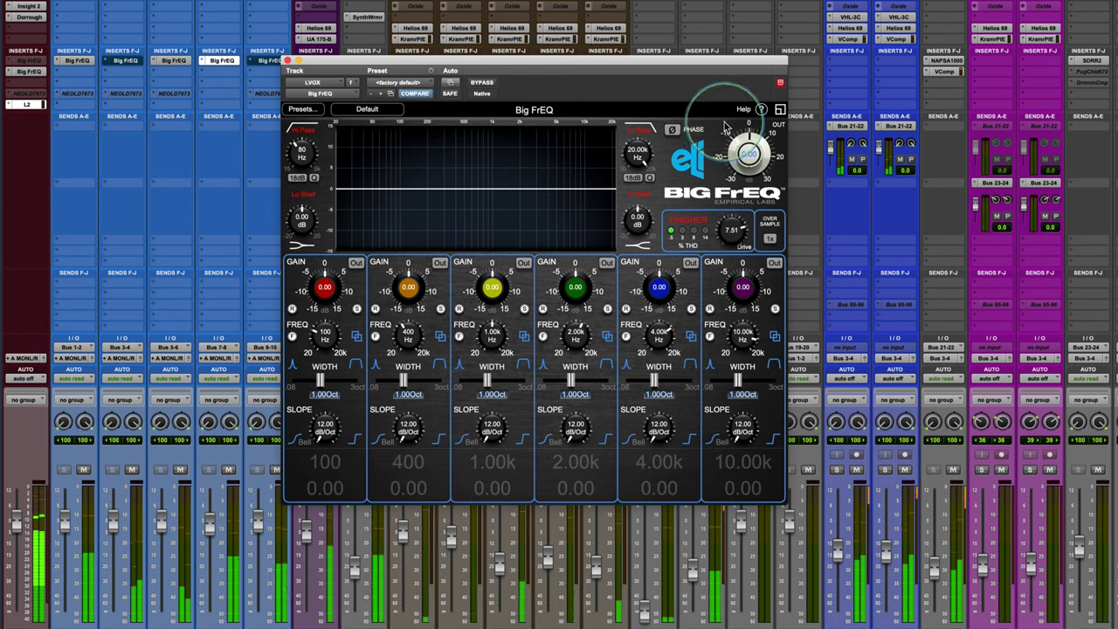
left_click(732, 231)
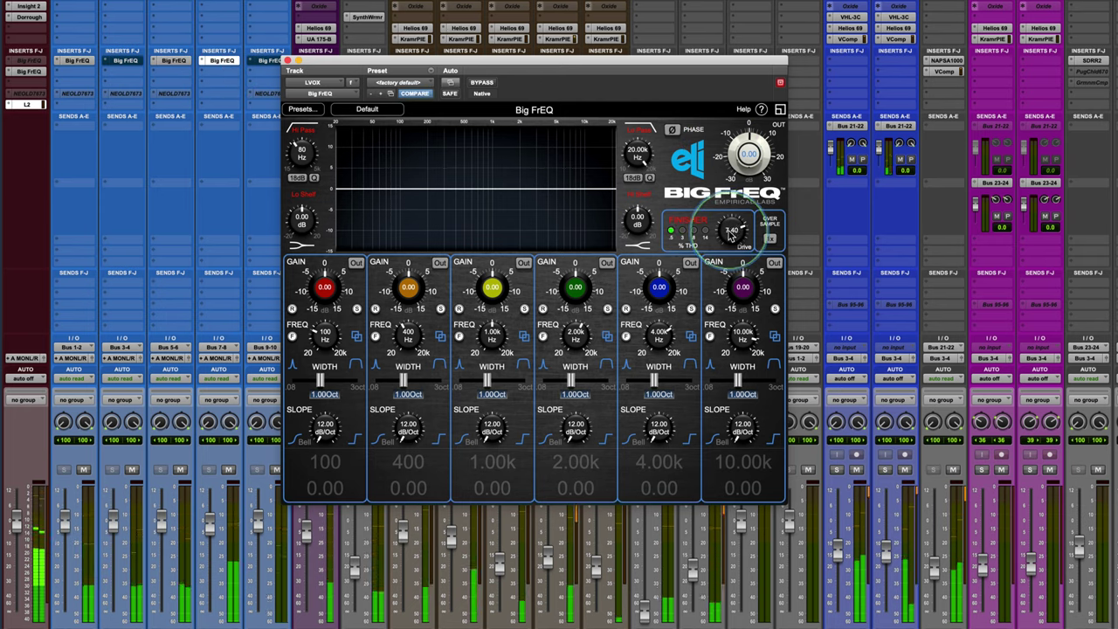
left_click(769, 238)
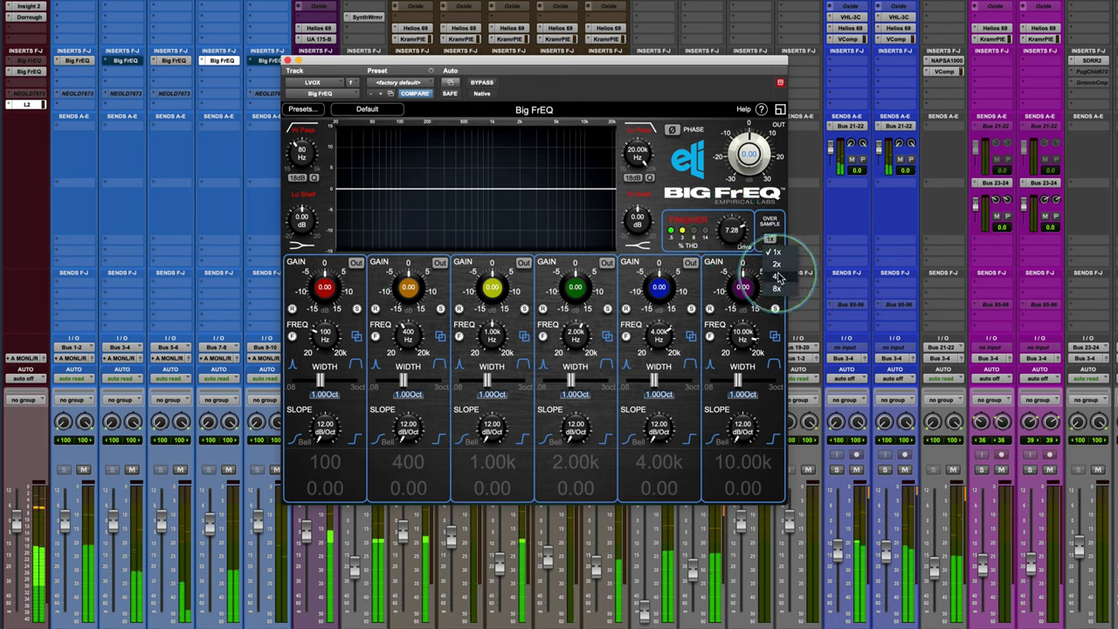
left_click(776, 276)
left_click(770, 237)
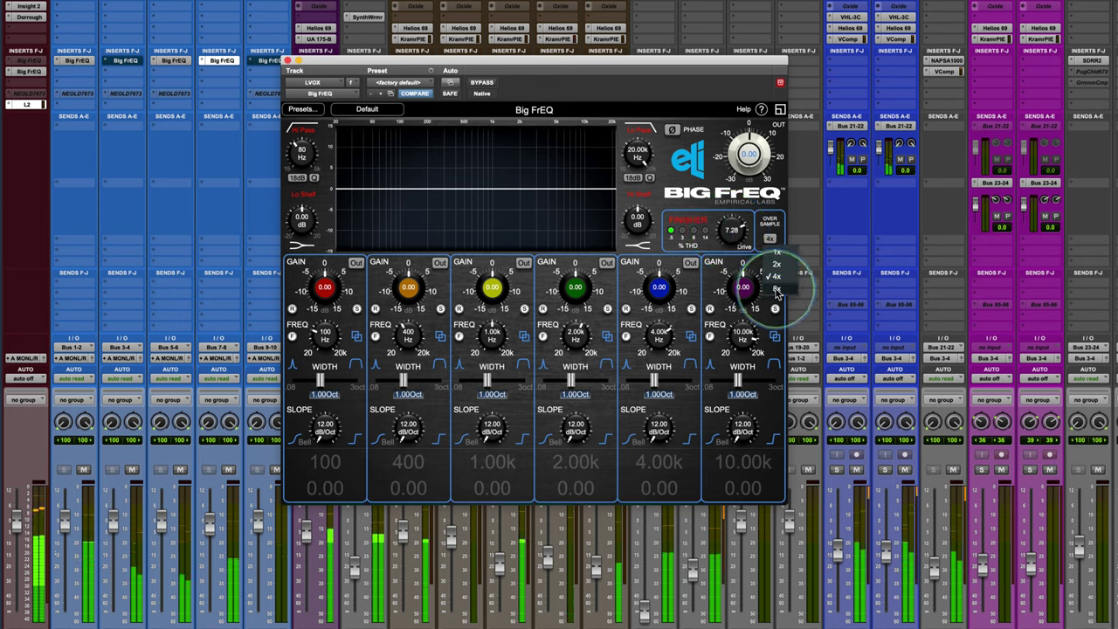
left_click(776, 289)
- Trim the Finisher drive to 7.10 and lift the high shelf to +1.96 dB
left_click(733, 231)
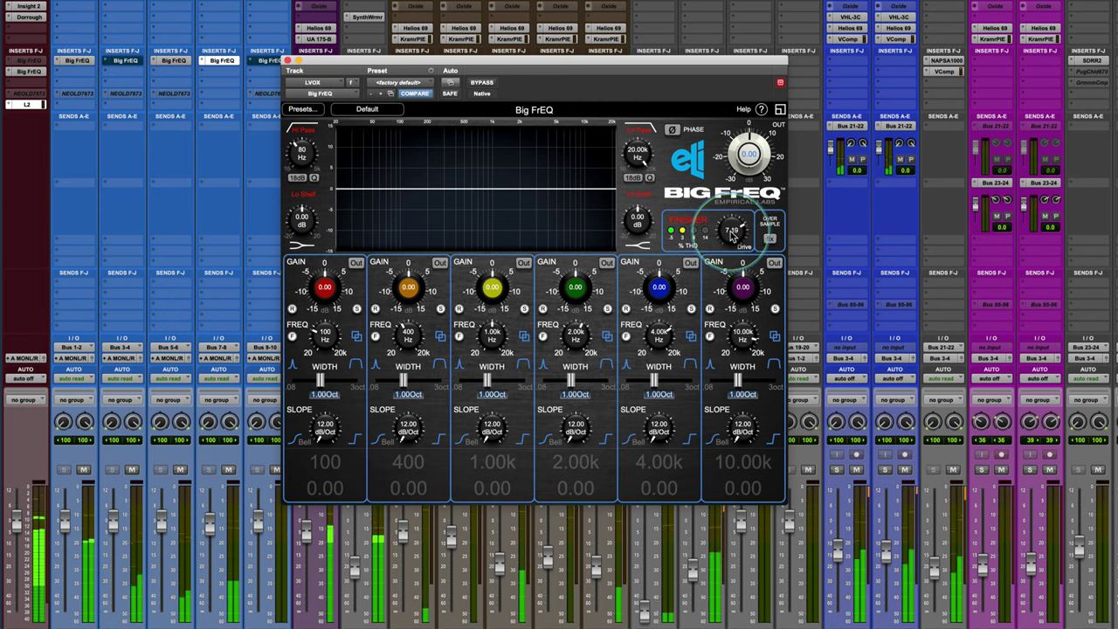
left_click_drag(732, 234, 732, 234)
left_click_drag(637, 218, 638, 218)
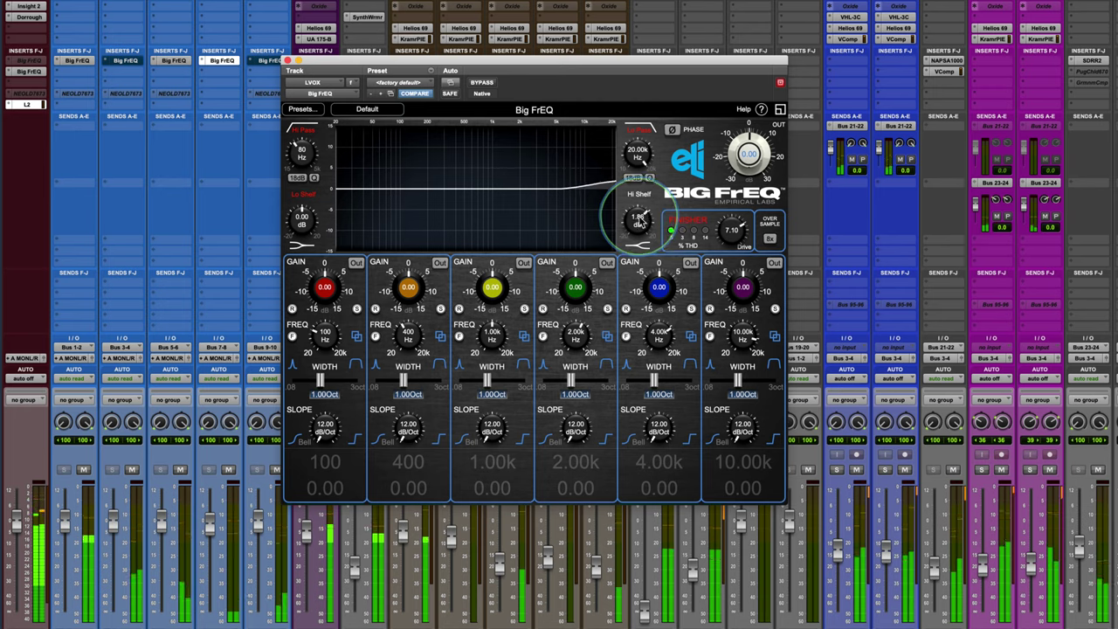
- Enable the vocal high-pass at 92 Hz and mute tracks one through five
left_click(302, 131)
left_click_drag(302, 150, 301, 156)
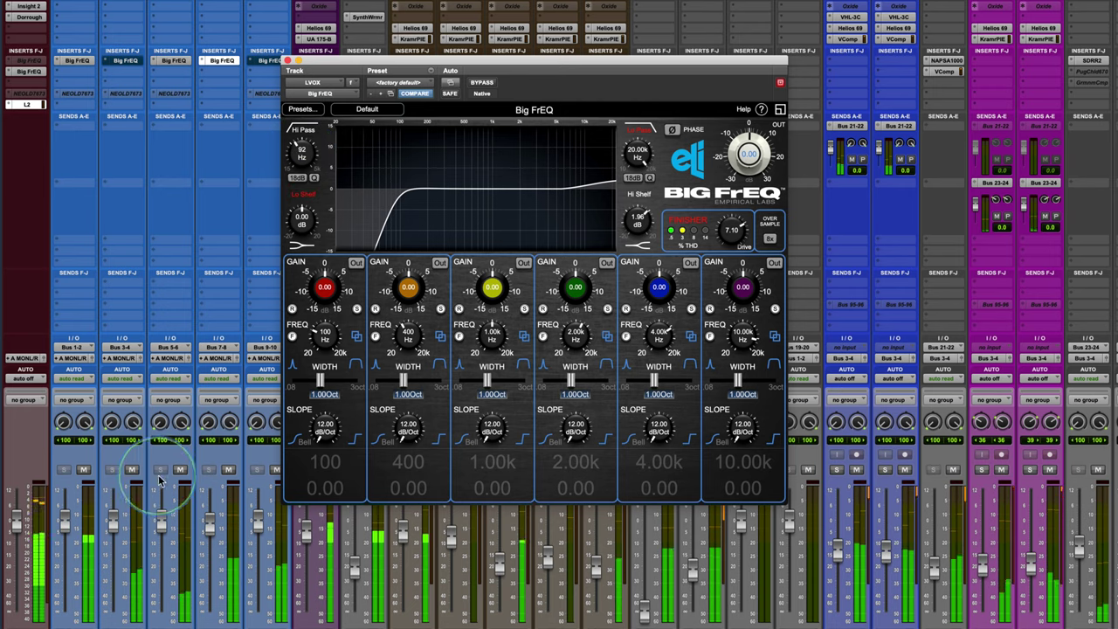
left_click(131, 470)
left_click(83, 470)
left_click(180, 469)
left_click(227, 470)
left_click(276, 469)
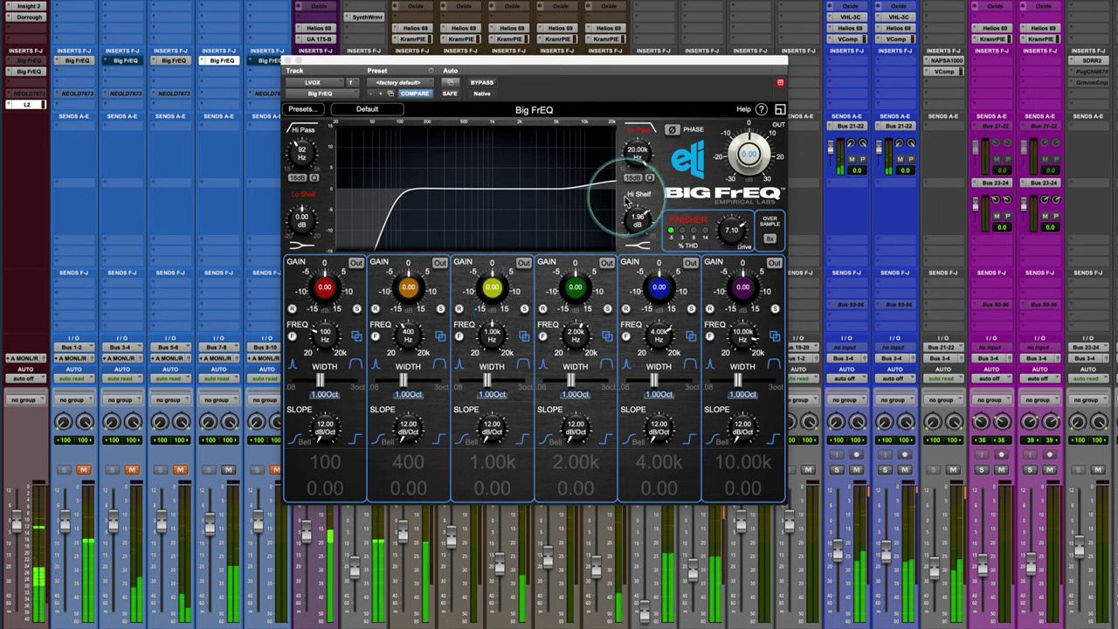
- Raise the high shelf to 6.45 dB and boost band 1 +2.72 dB at 100 Hz, 1.49 octaves wide, steeper slope
left_click_drag(632, 220, 637, 231)
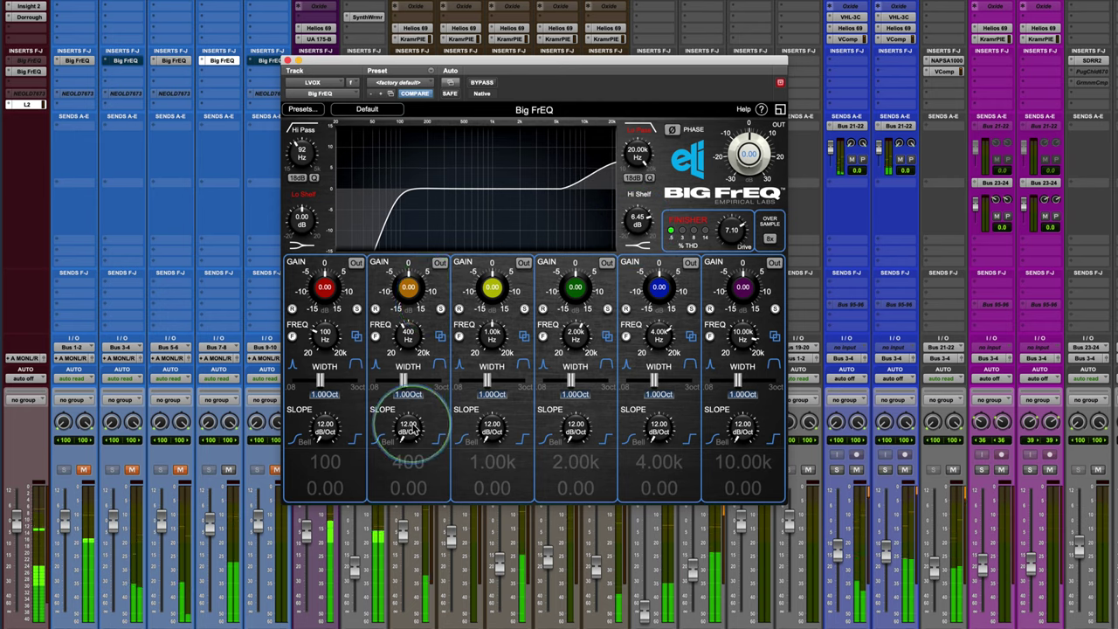
mouse_move(321, 290)
left_mouse_down()
mouse_move(336, 291)
mouse_move(326, 288)
left_mouse_up()
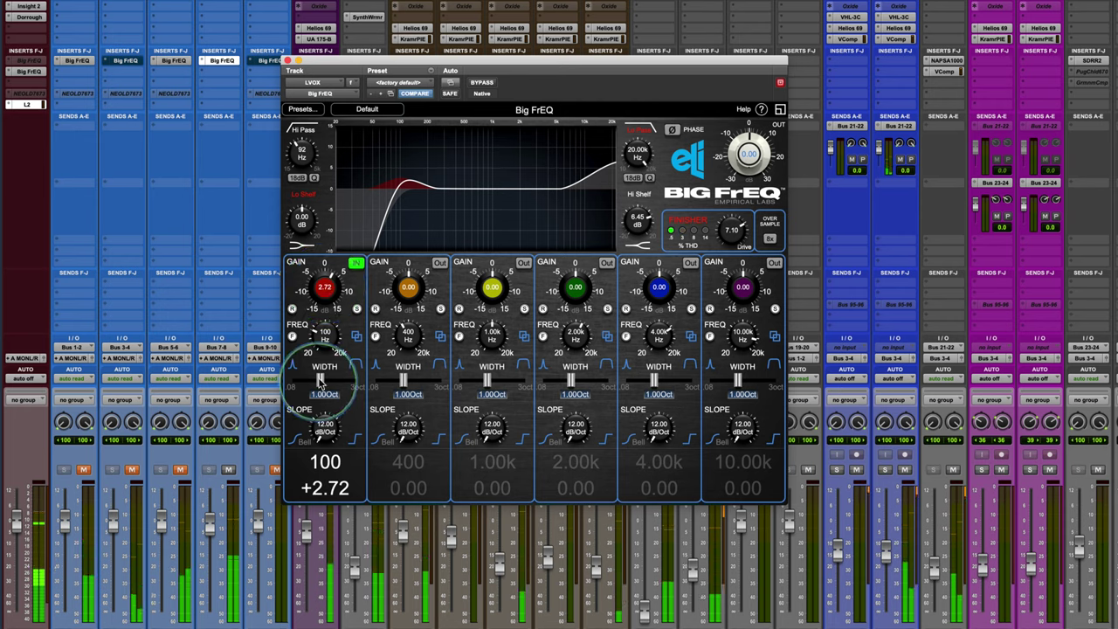
left_click_drag(323, 382, 331, 382)
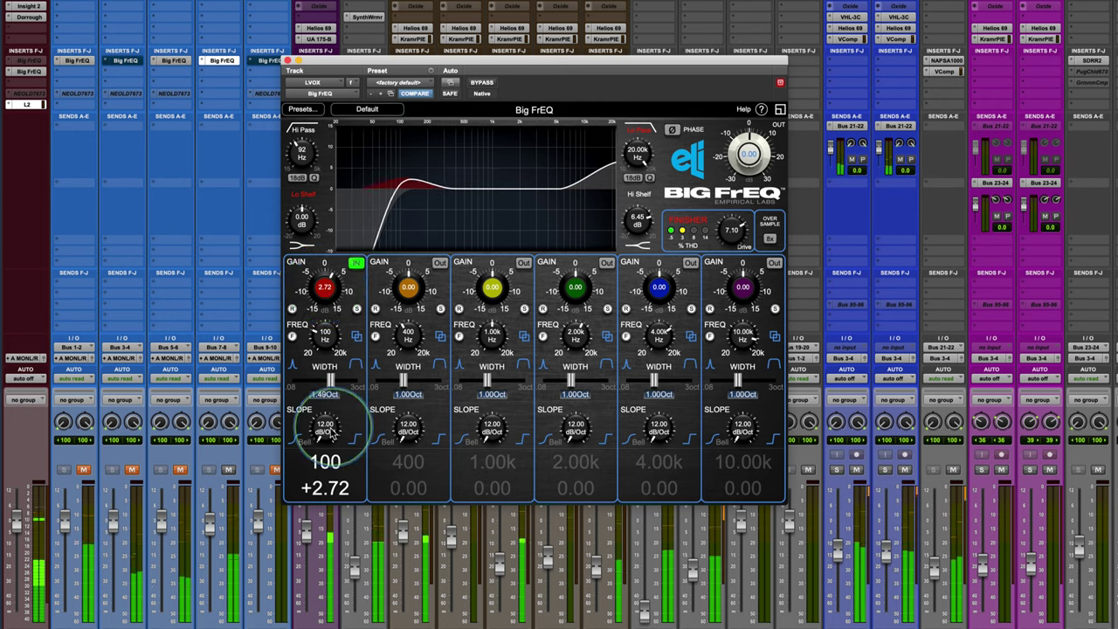
left_click_drag(325, 427, 344, 341)
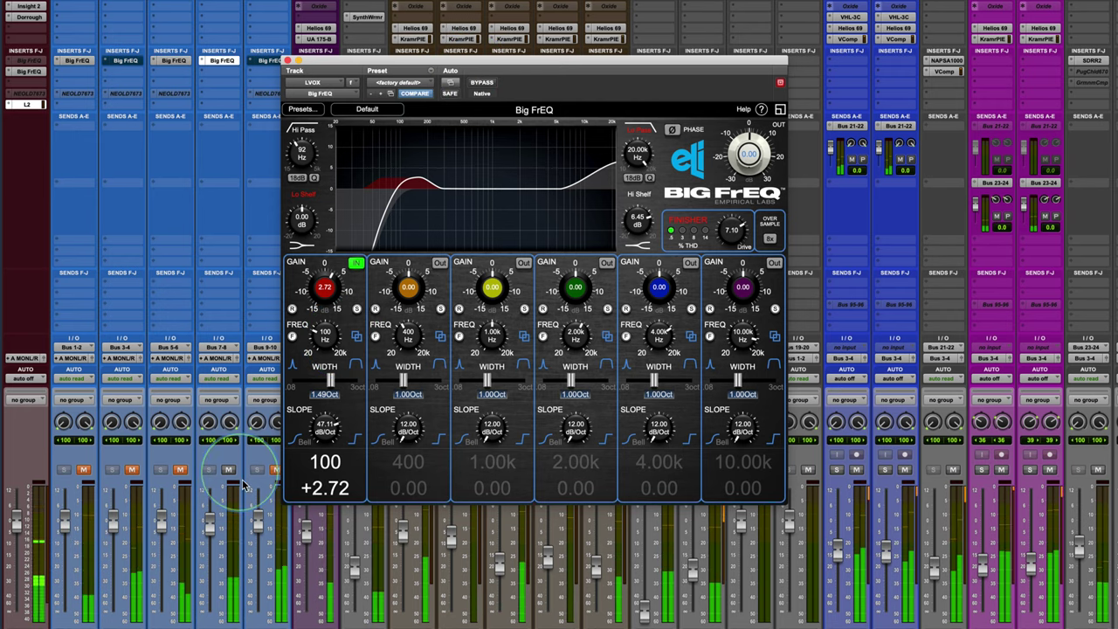
- Toggle mute on track two, unmute track one, and toggle mute on track five
left_click(122, 471)
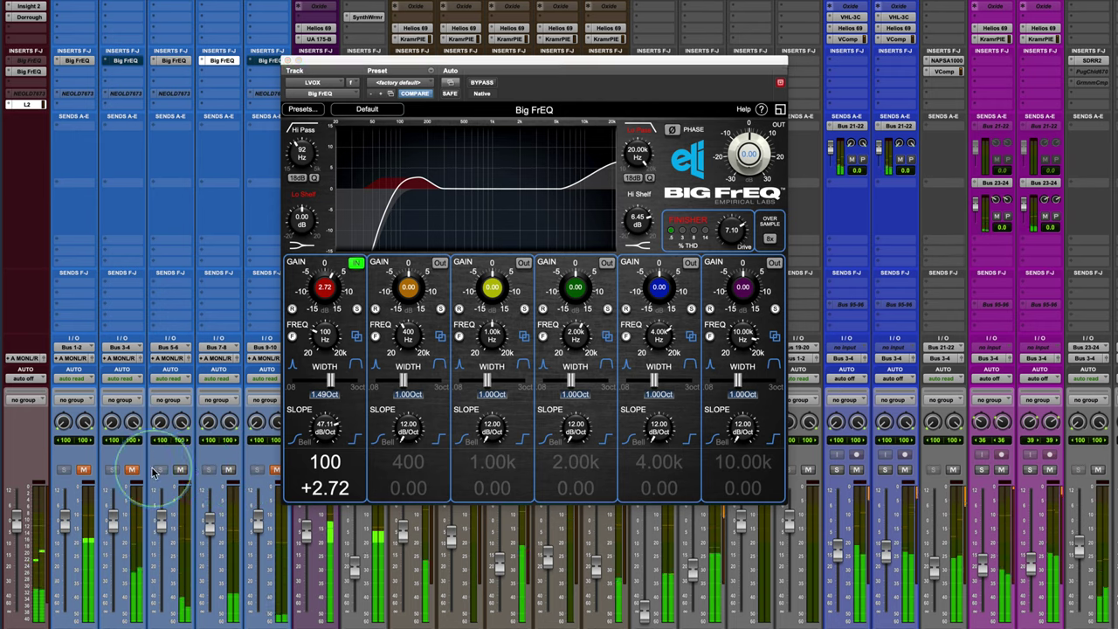
left_click(83, 470)
left_click(276, 472)
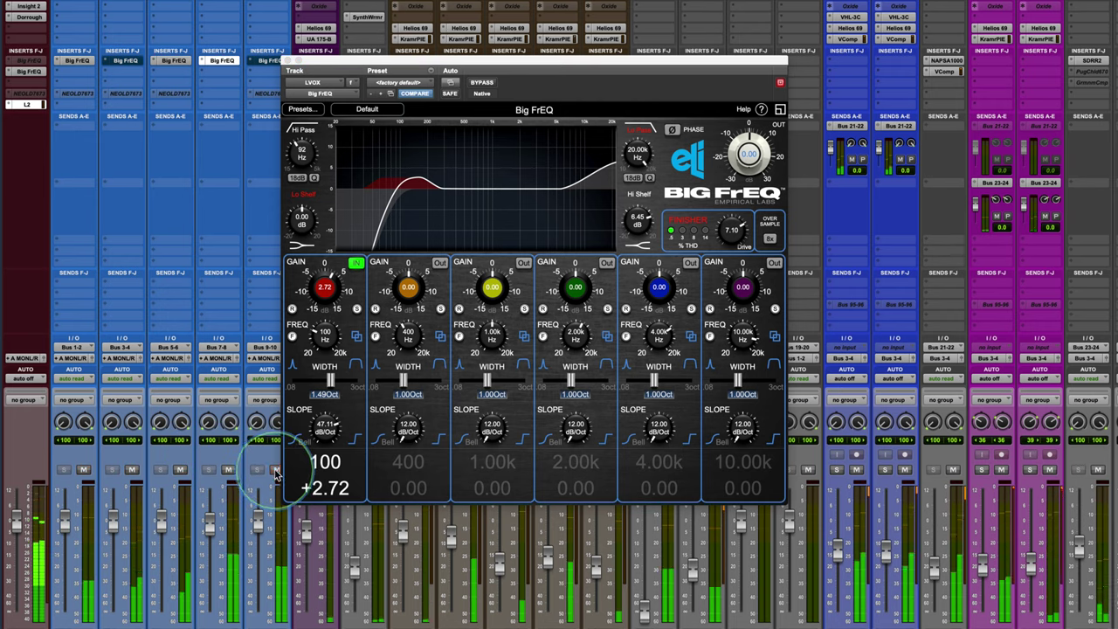
- Compare the vocal EQ against bypass and ease the high shelf to 5.06 dB
left_click(478, 84)
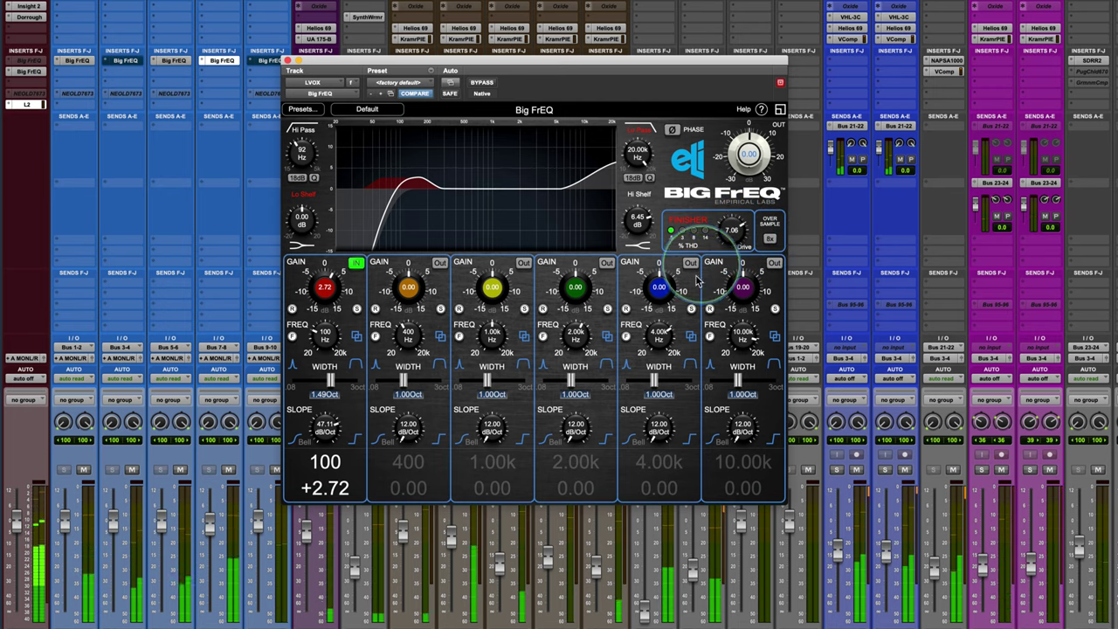
scroll(640, 229, "down", 5)
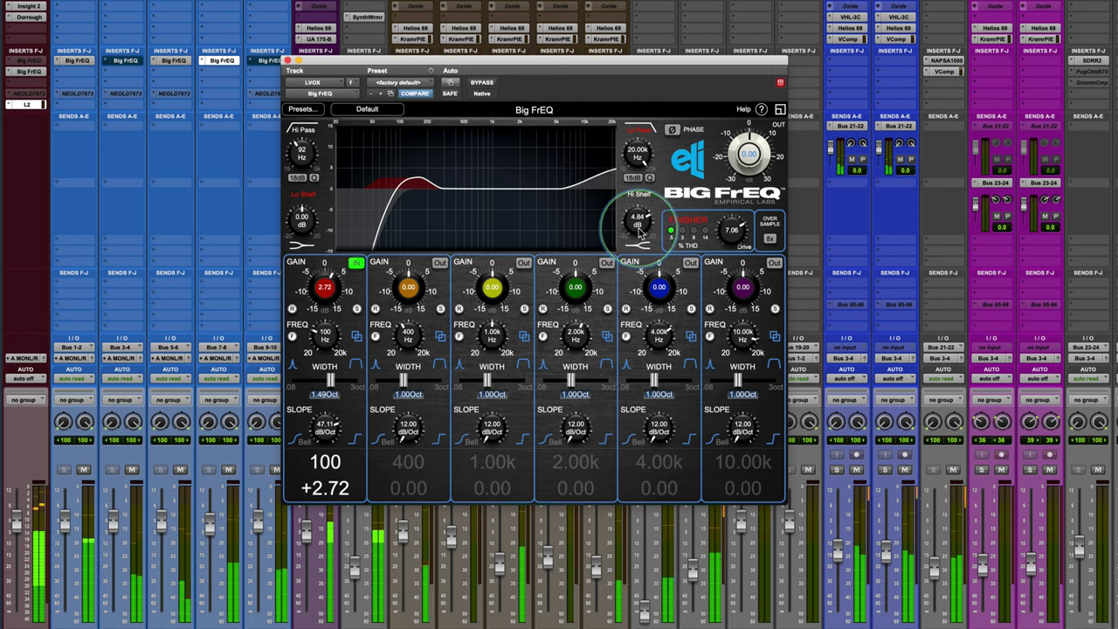
scroll(640, 229, "up", 2)
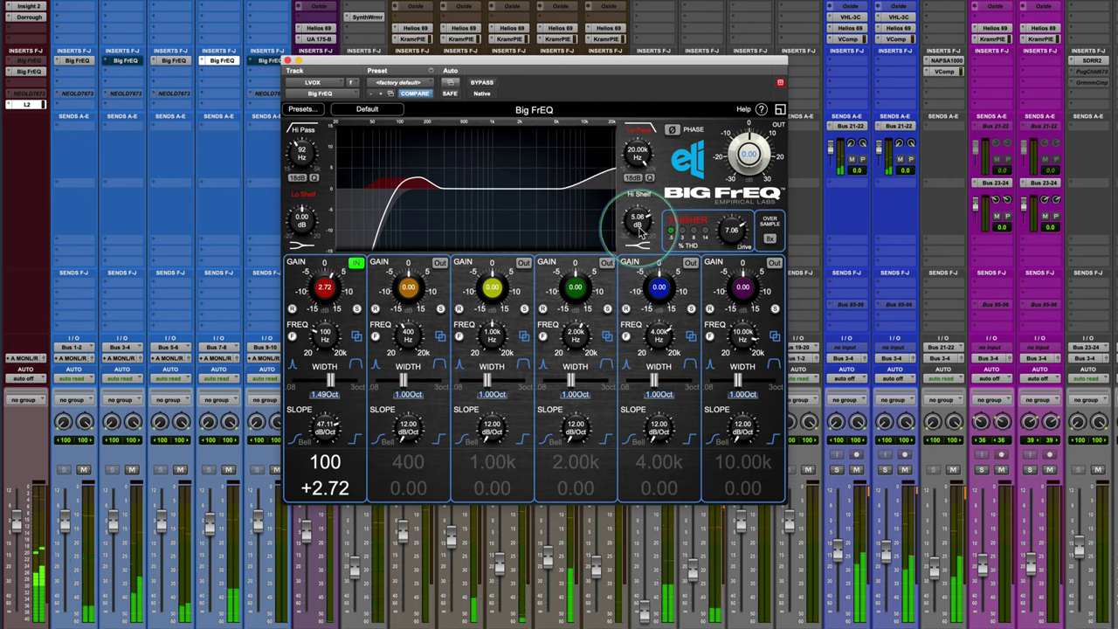
- Enable the low-pass filter, raise its Q slightly, and return to its cutoff frequency
left_click(648, 130)
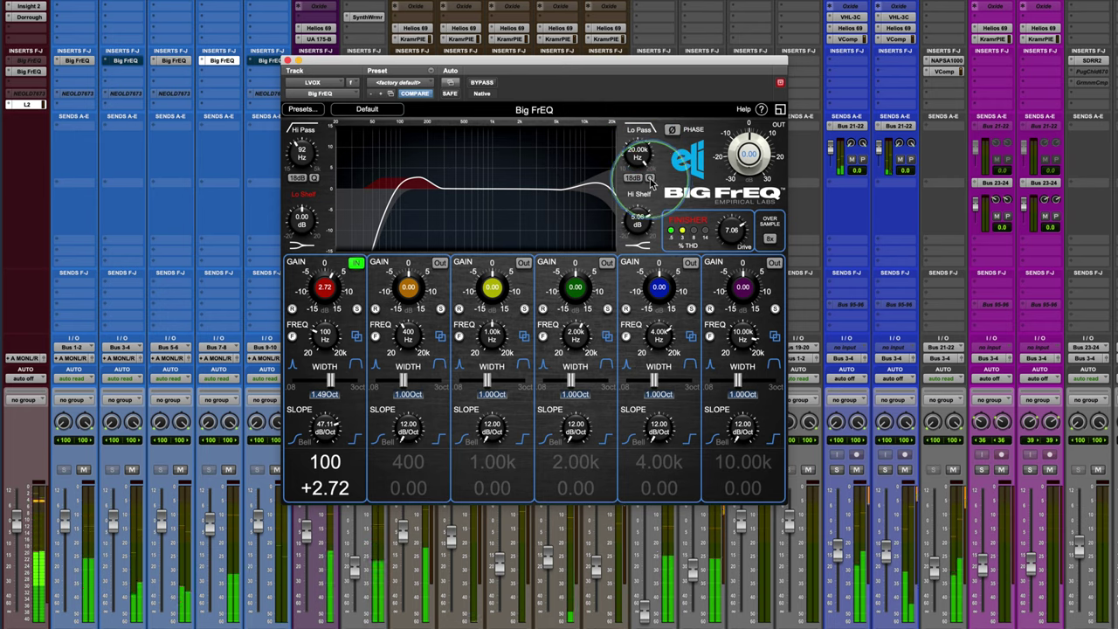
left_click(649, 177)
left_click_drag(635, 160, 639, 158)
left_click(648, 178)
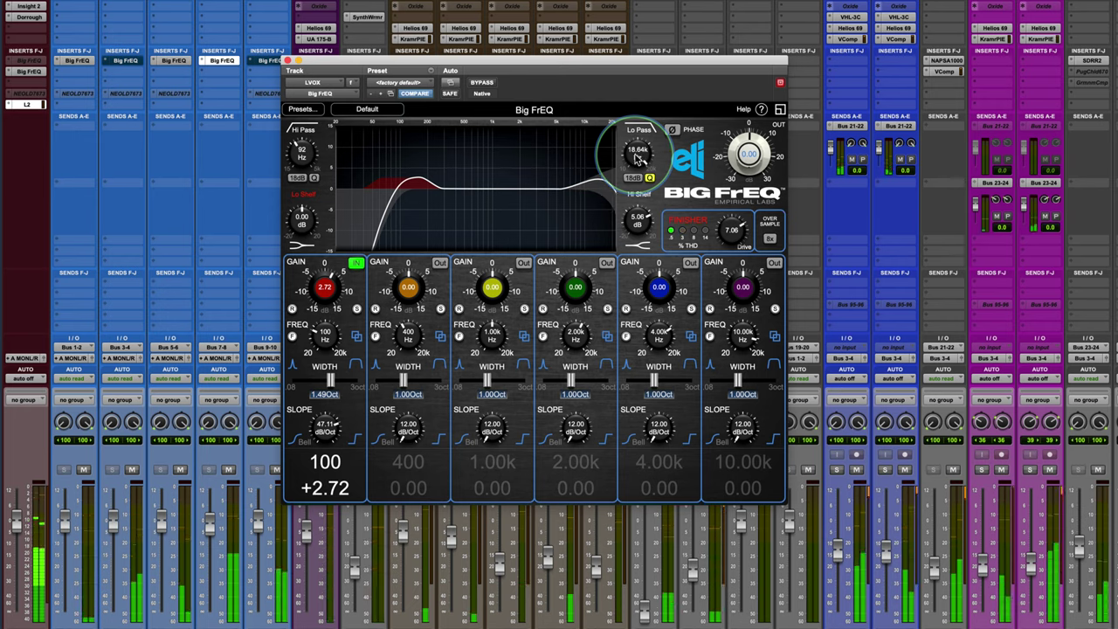